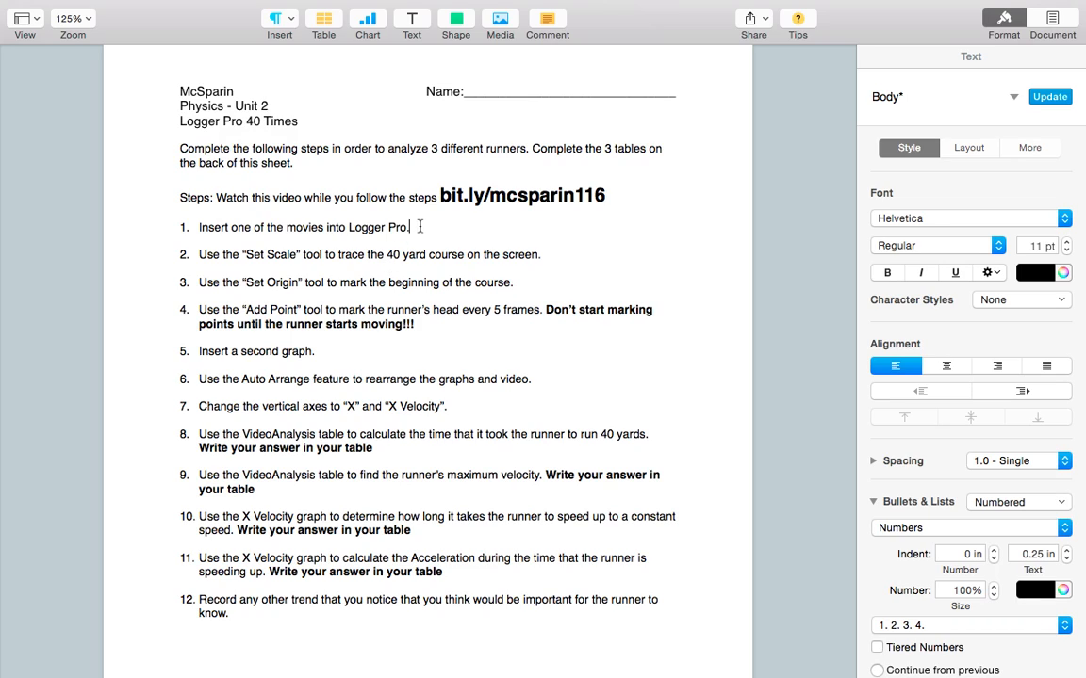
Highlight instruction 1 about inserting a movie in the worksheet, and open Logger Pro.
left_click_drag(412, 227, 199, 226)
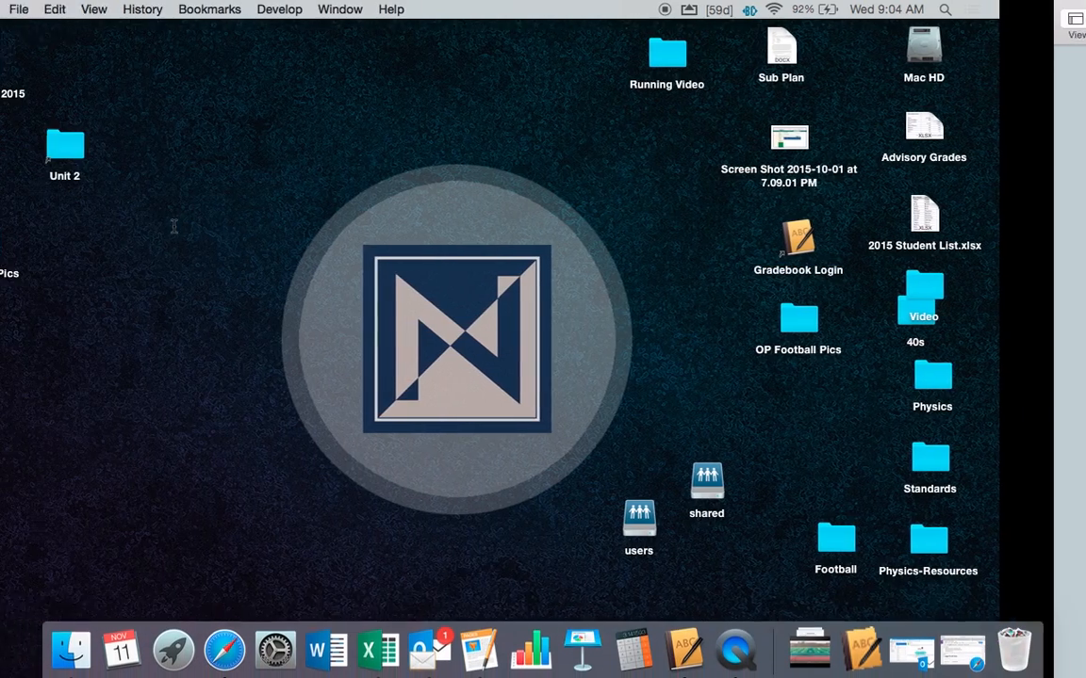
left_click(438, 405)
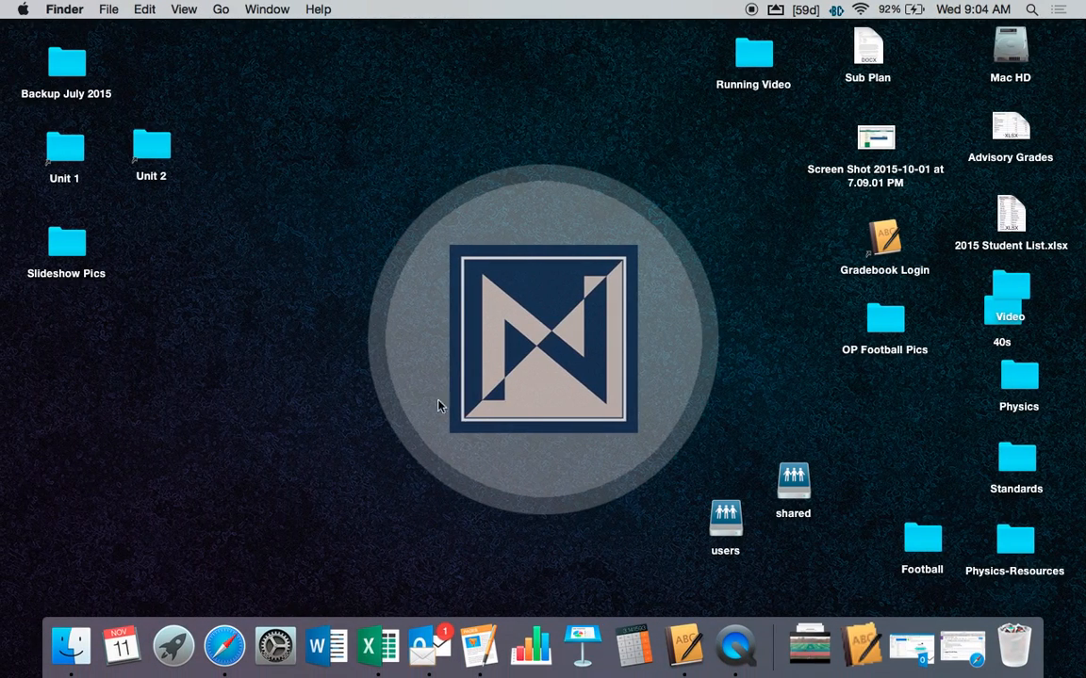
key("F4")
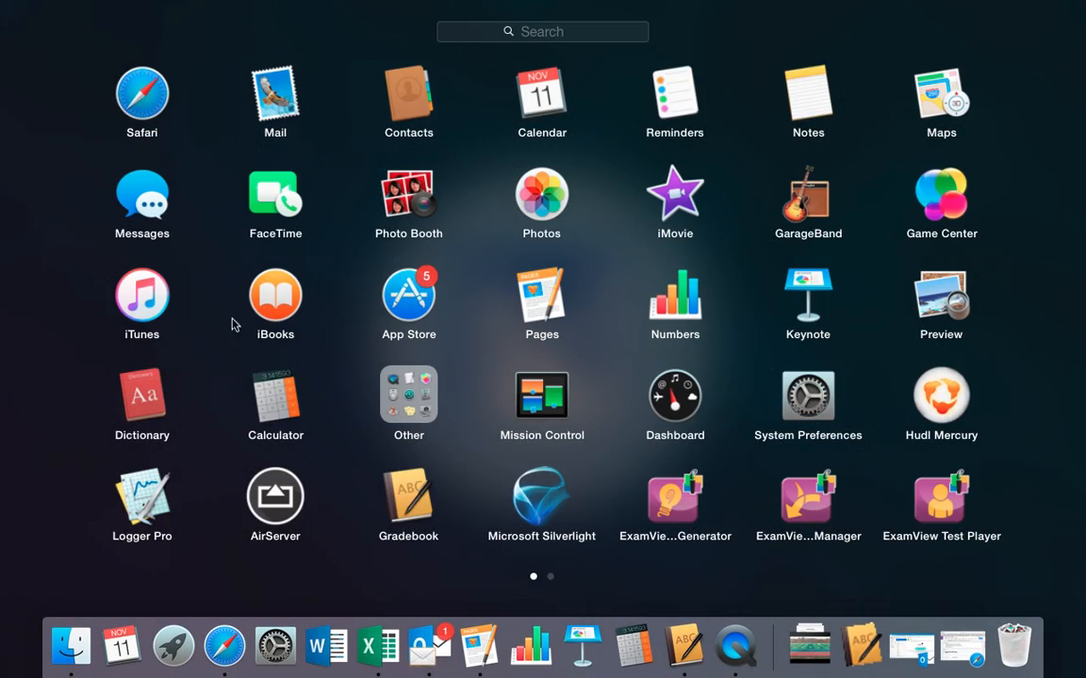
left_click(139, 500)
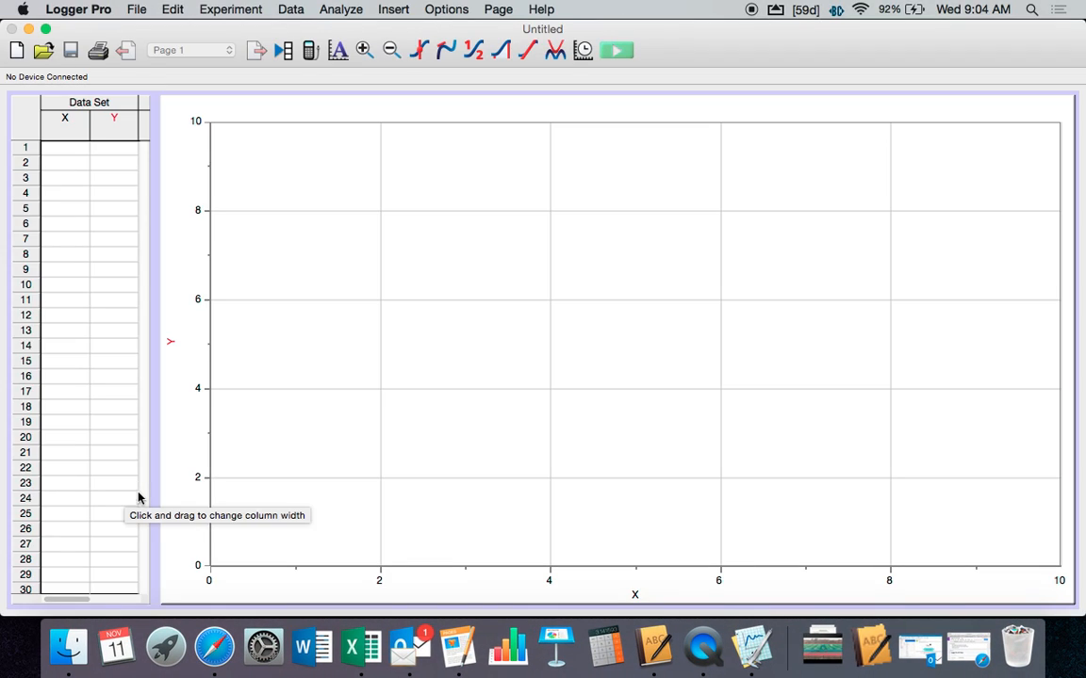
Insert the movie Male 5 Trial 1.m4v from the 40s folder on the Desktop.
left_click(394, 9)
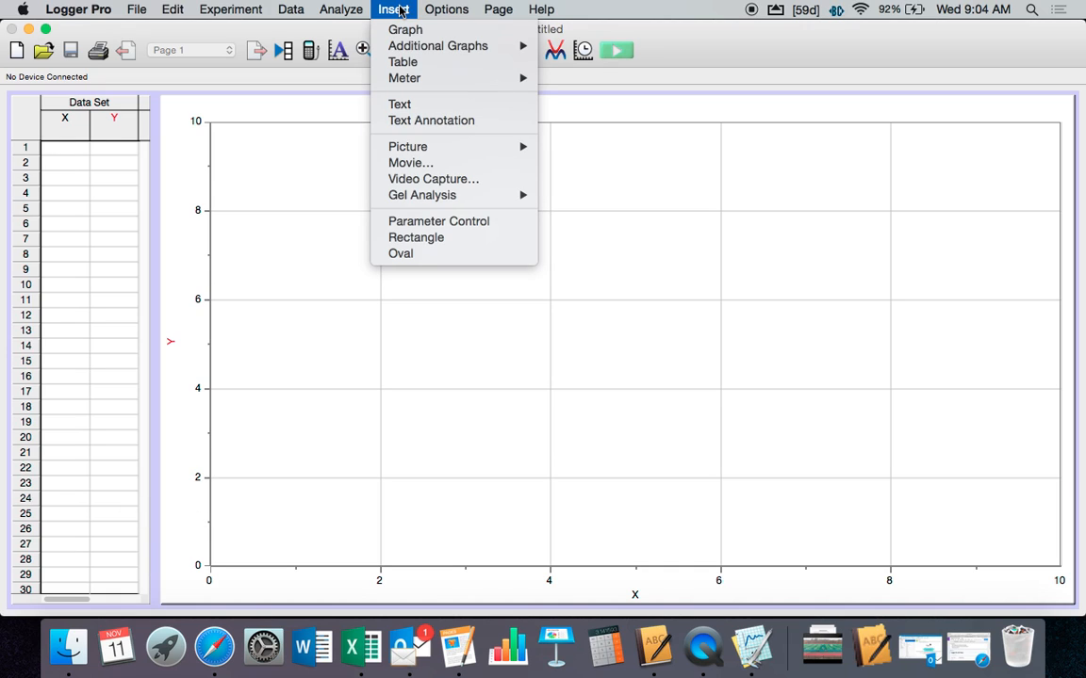
left_click(405, 164)
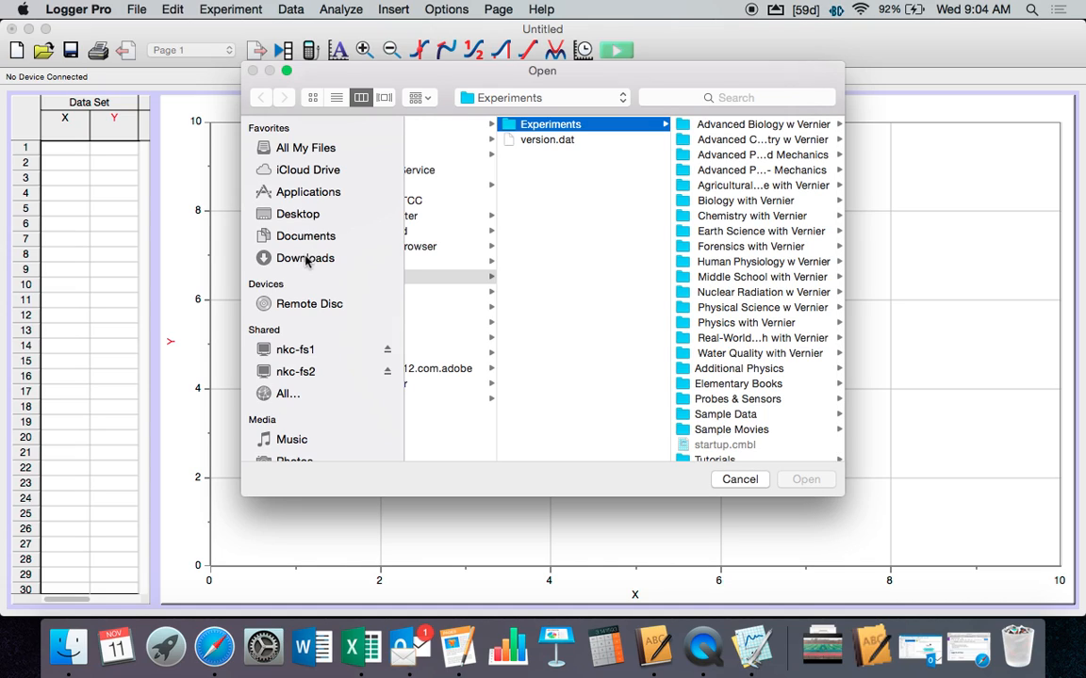
left_click(294, 216)
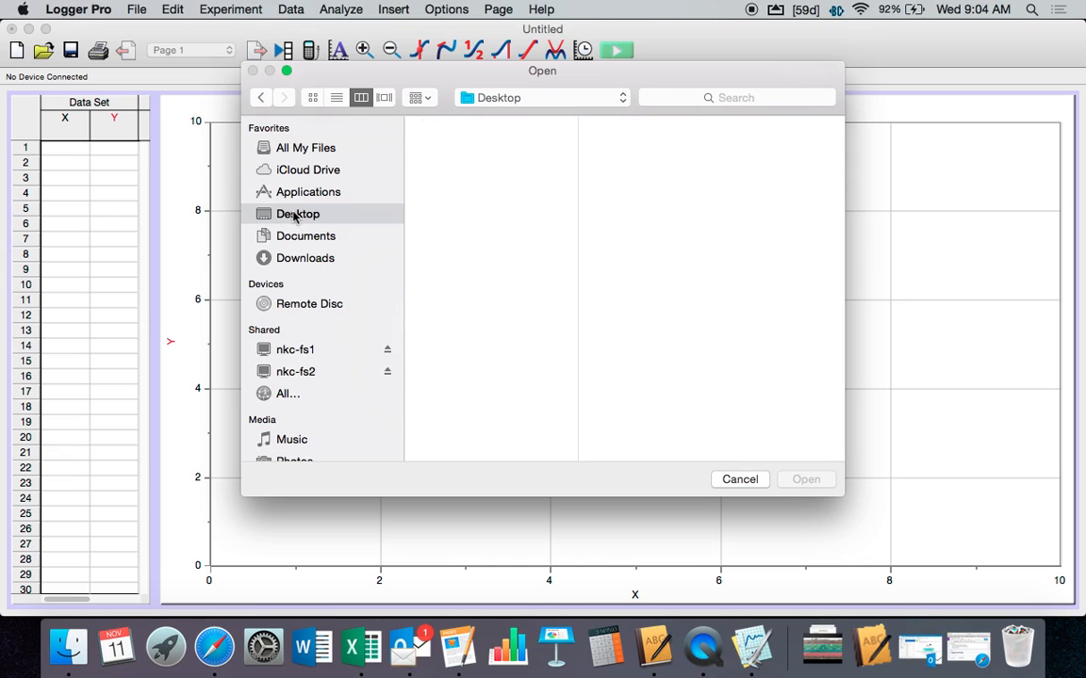
left_click(438, 124)
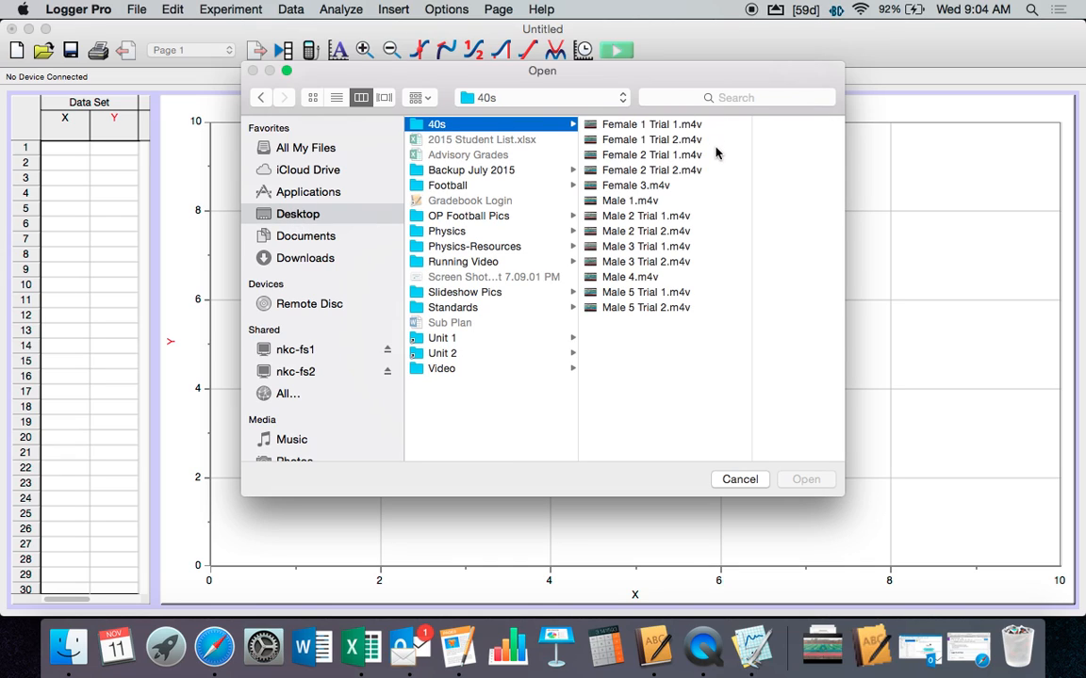
left_click(646, 297)
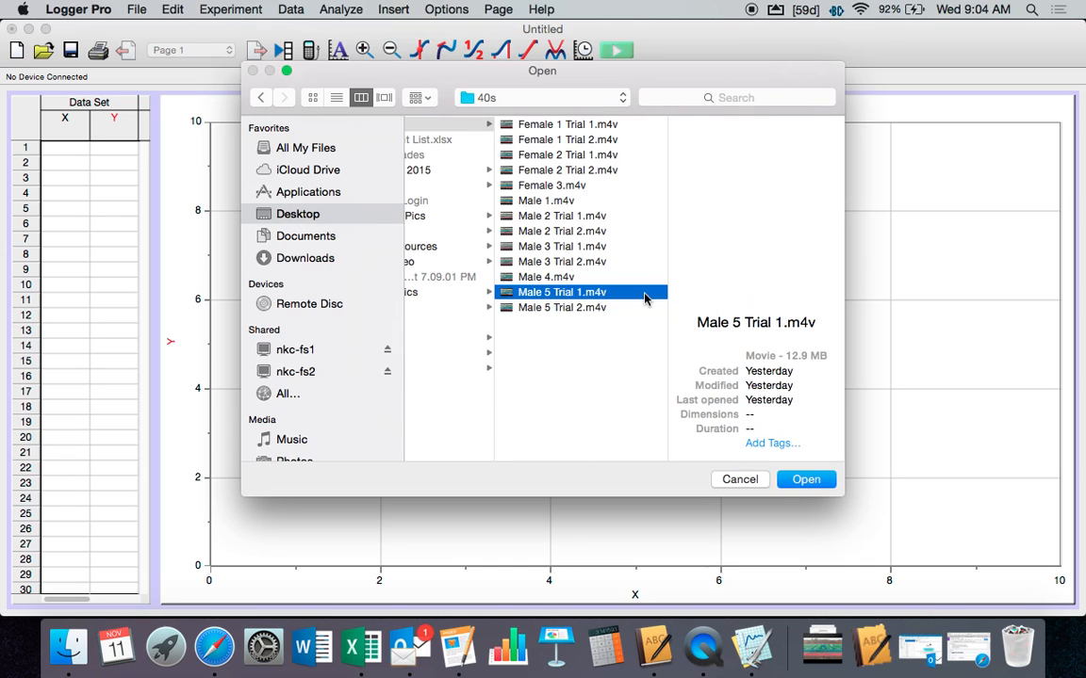
left_click(804, 480)
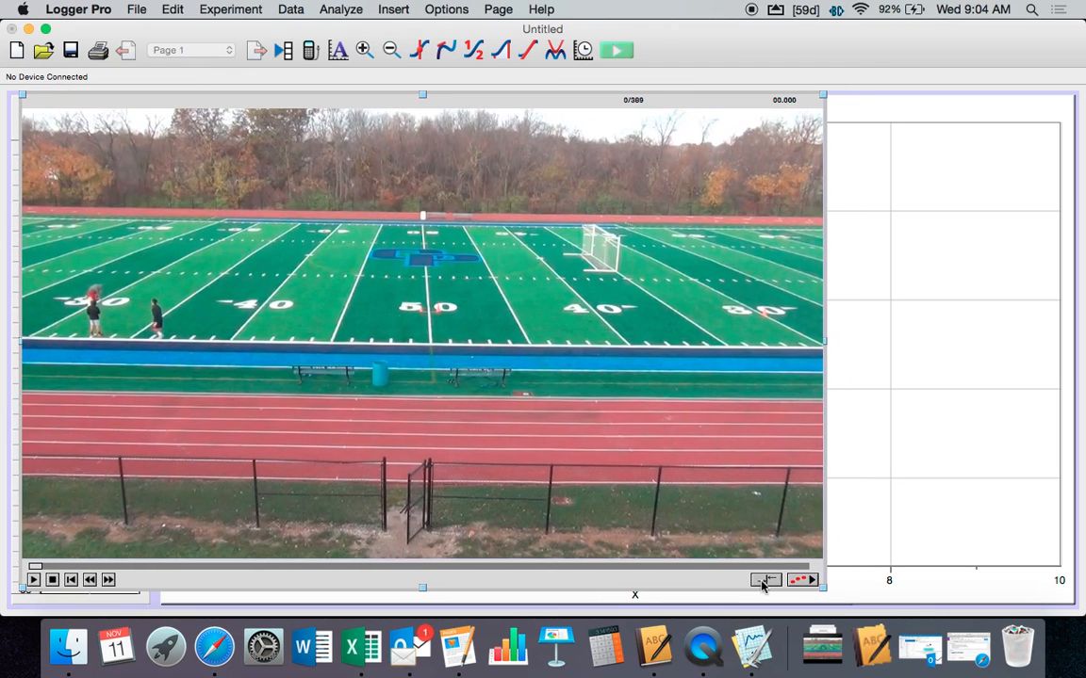
Make the Logger Pro window full screen and enlarge the inserted movie to fill most of the page.
left_click(45, 30)
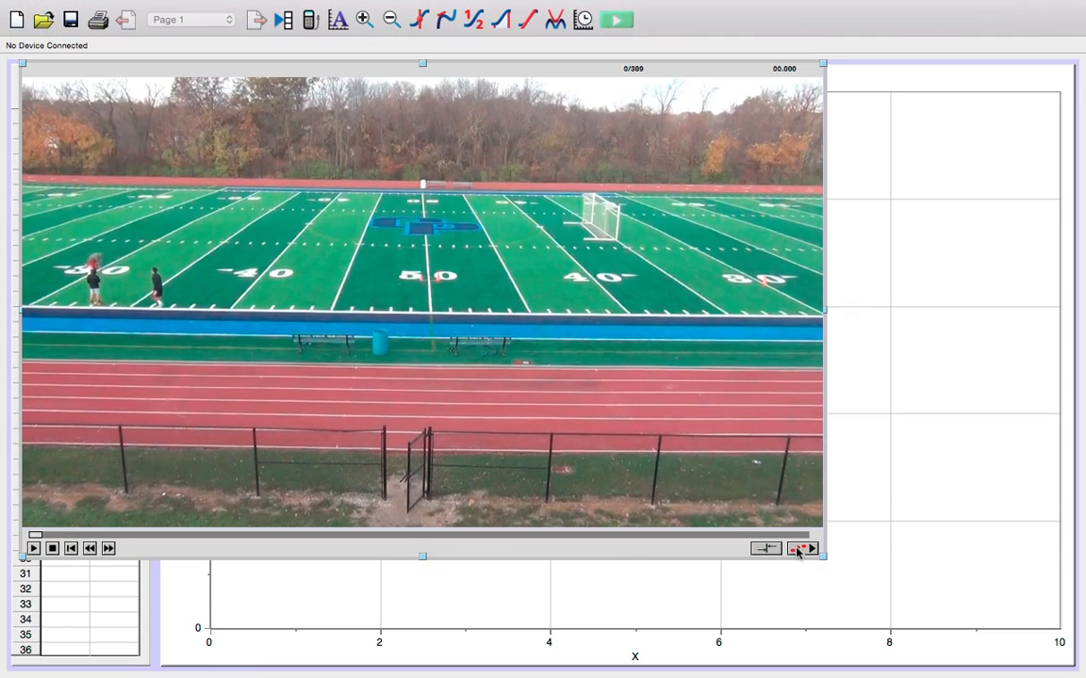
left_click_drag(828, 559, 1029, 668)
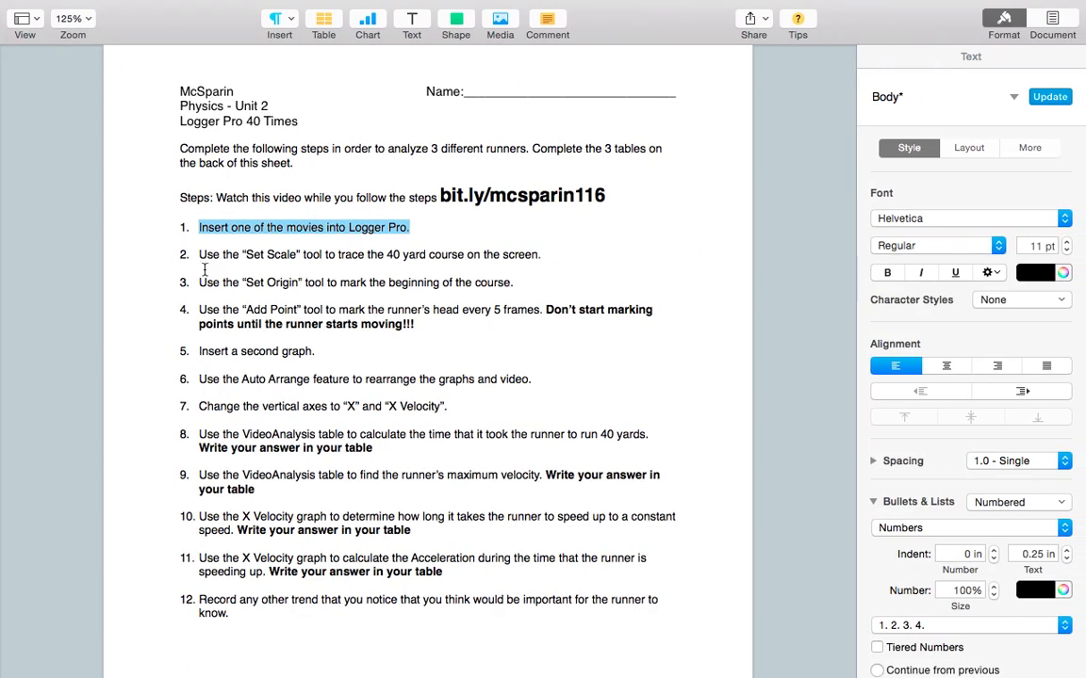
Highlight worksheet instruction 2, and in Logger Pro set the movie scale by tracing between the two 30-yard marks with a distance of 40.
left_click_drag(551, 255, 193, 254)
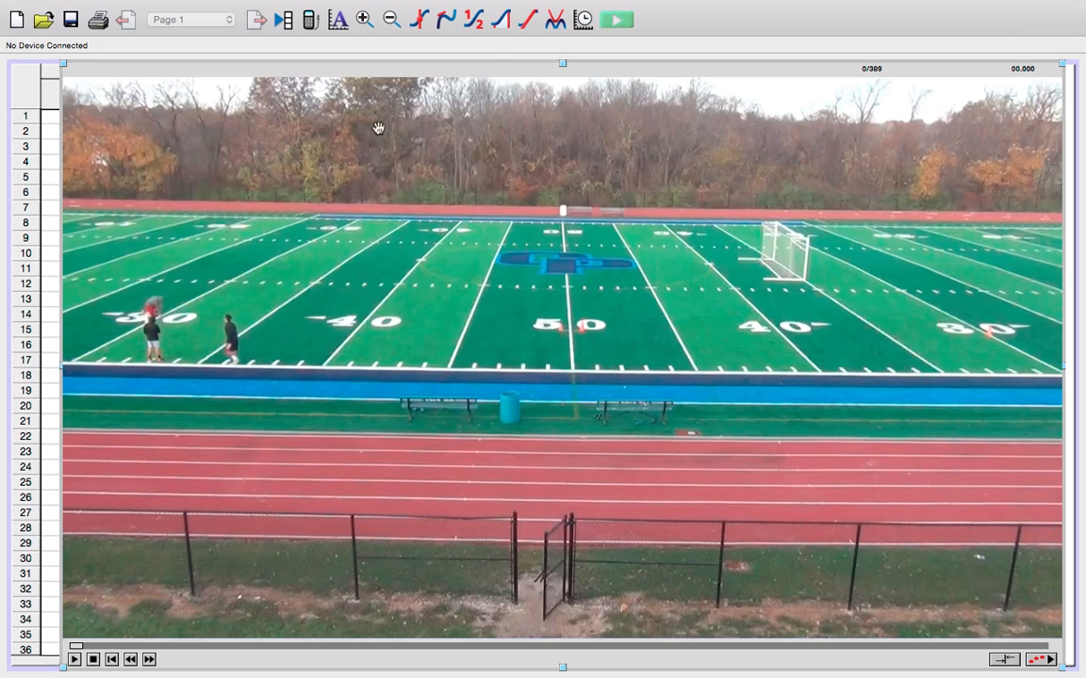
left_click(1039, 660)
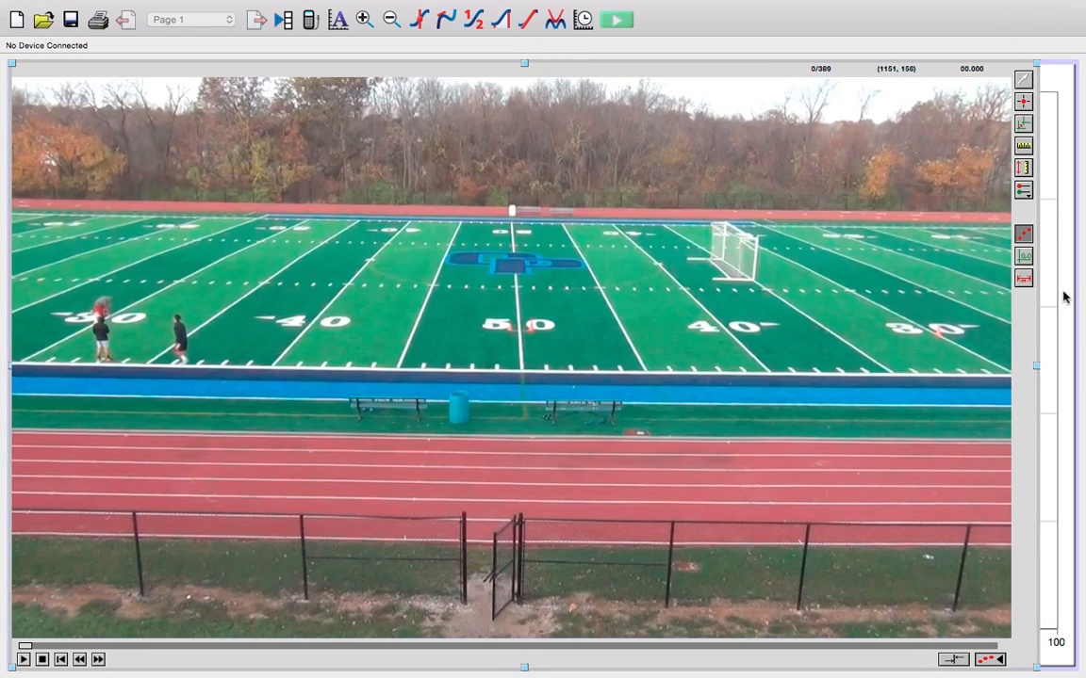
left_click(1024, 147)
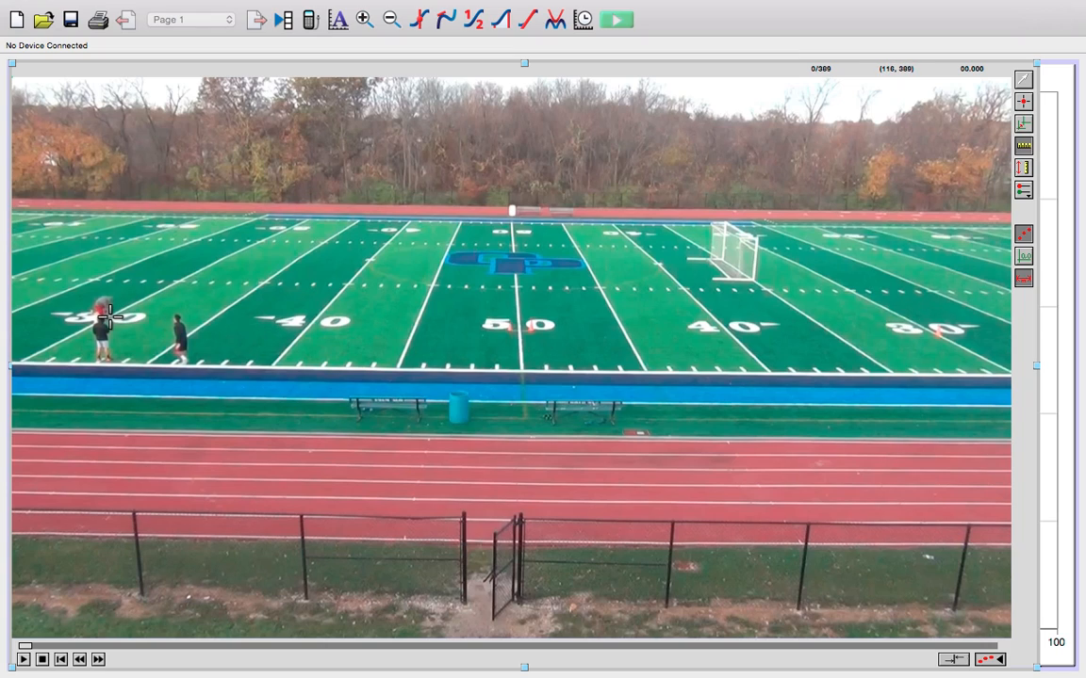
left_click_drag(109, 316, 924, 330)
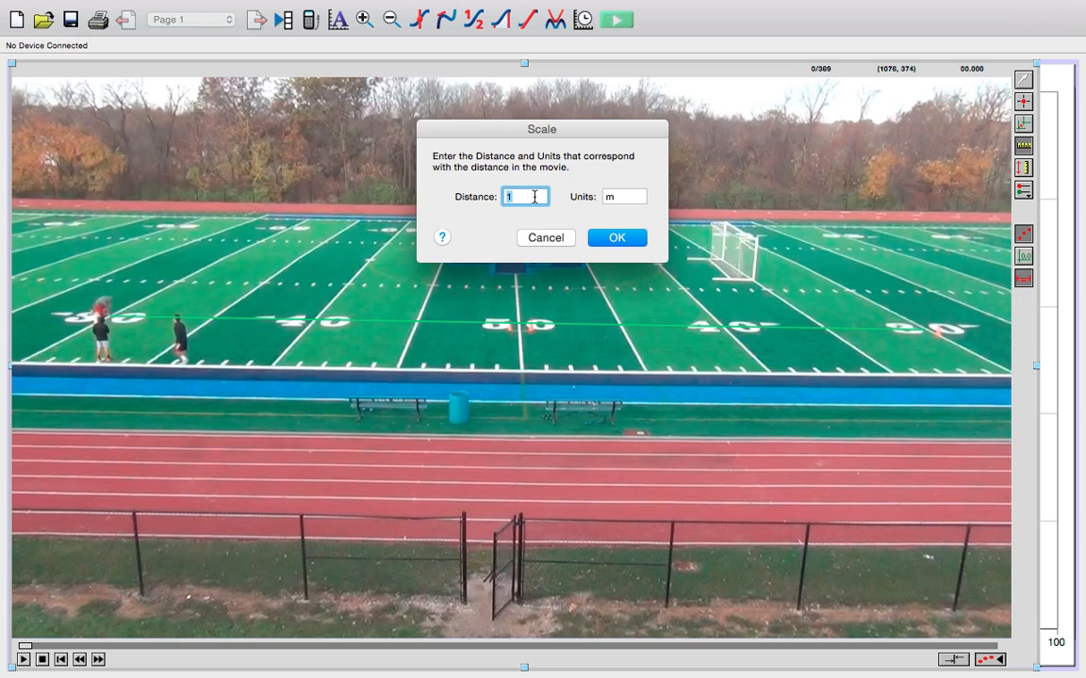
type("40")
left_click(632, 198)
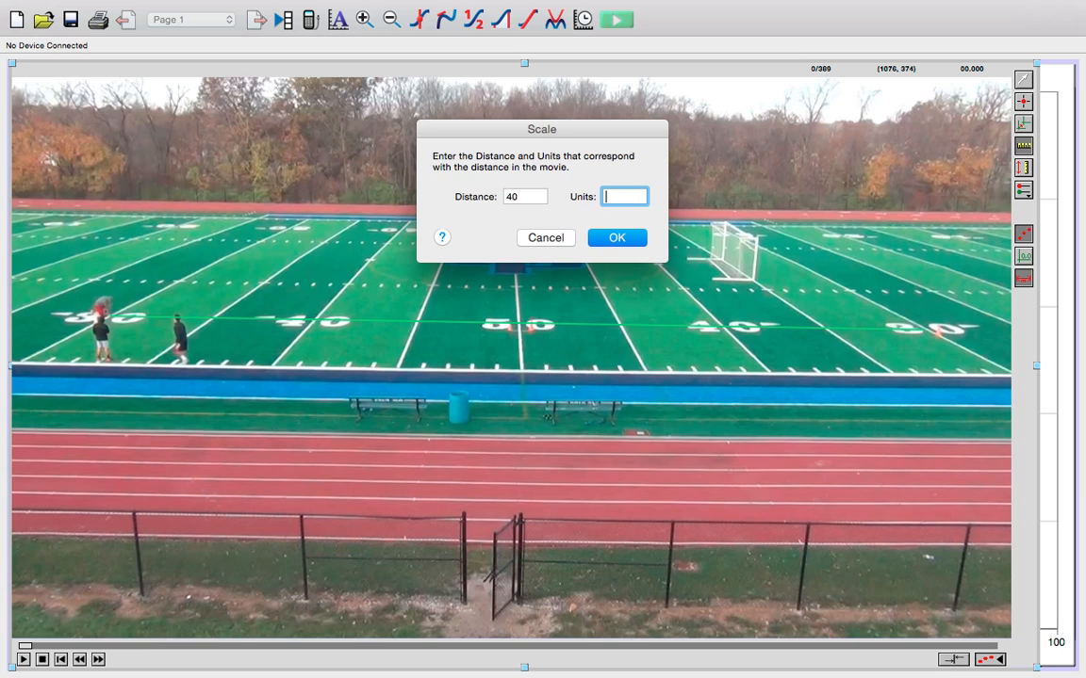
left_click(620, 241)
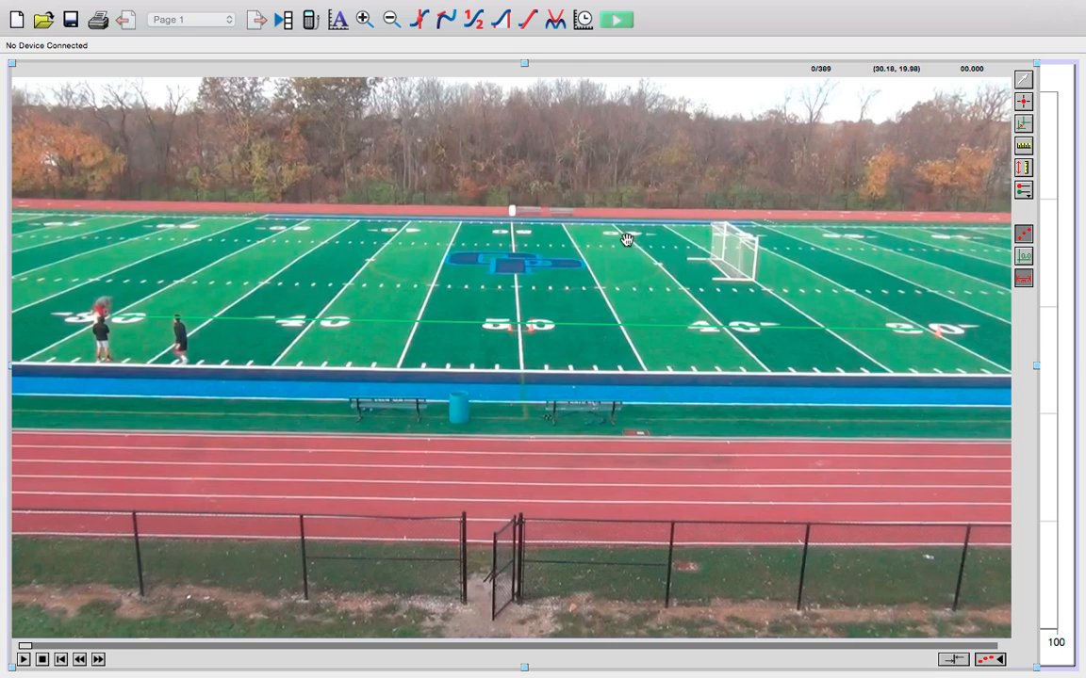
Highlight instruction 3 about the Set Origin tool in the worksheet, and return to the movie in Logger Pro.
key("ctrl+Right")
left_click_drag(538, 284, 197, 288)
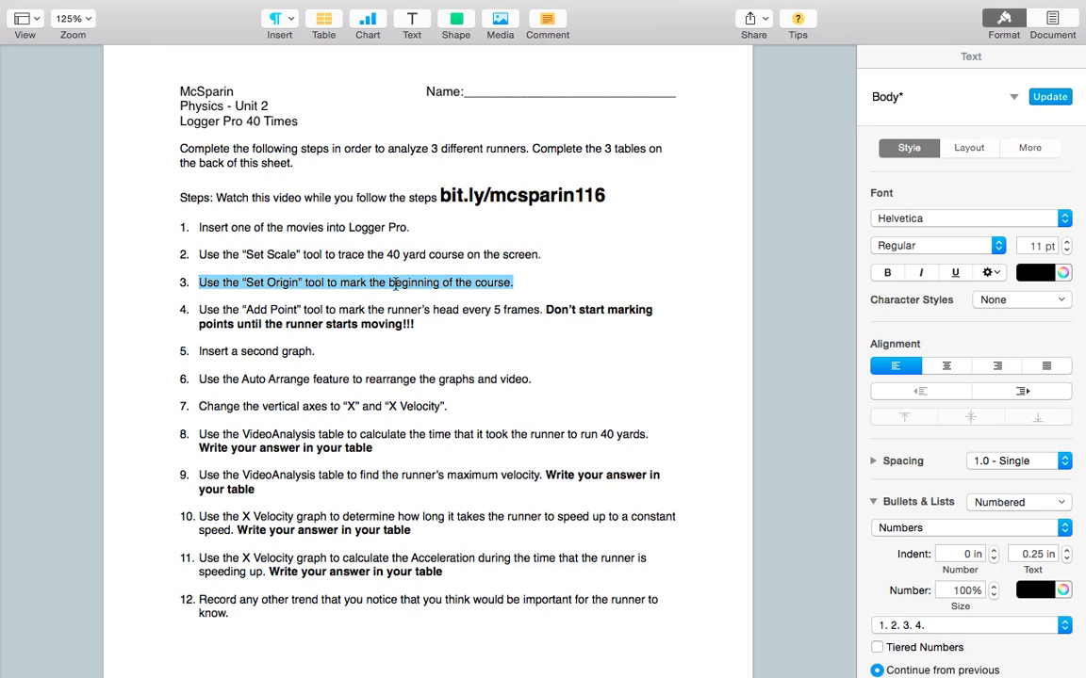
key("ctrl+Left")
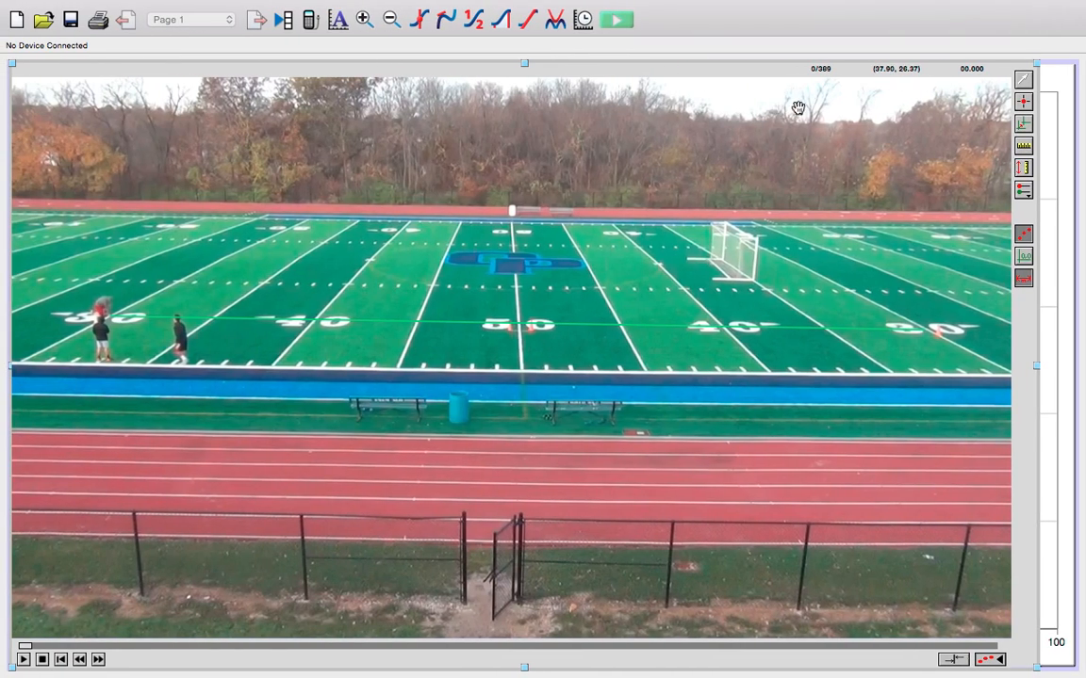
Set the movie's origin at the start of the scale line and rotate the axes to align with that line.
left_click(1025, 125)
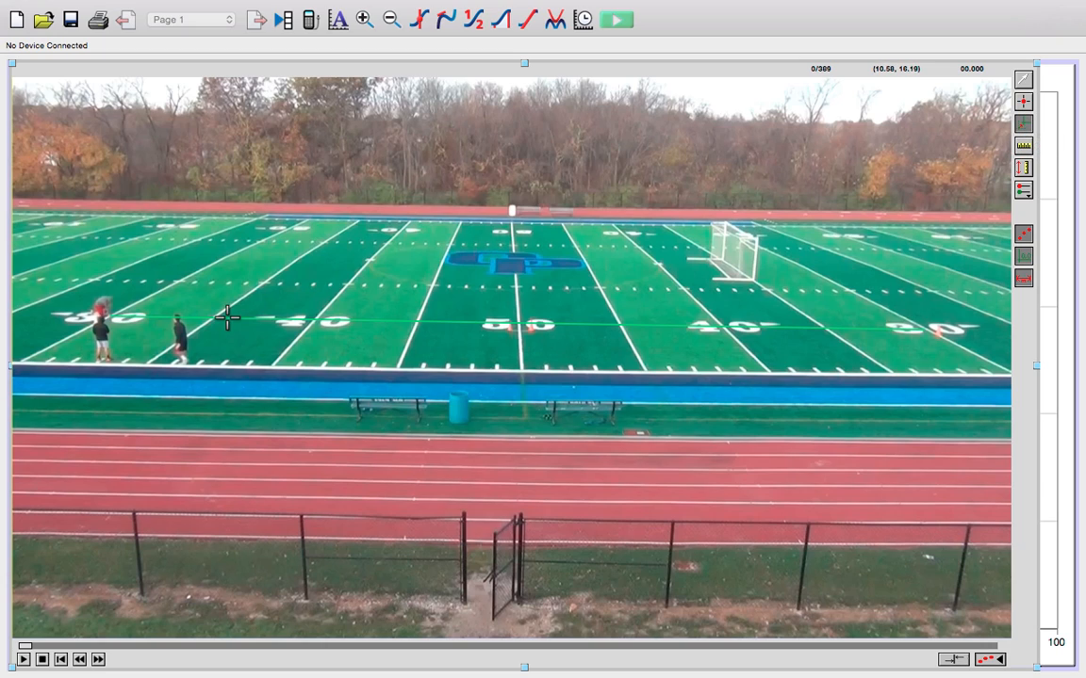
left_click(110, 317)
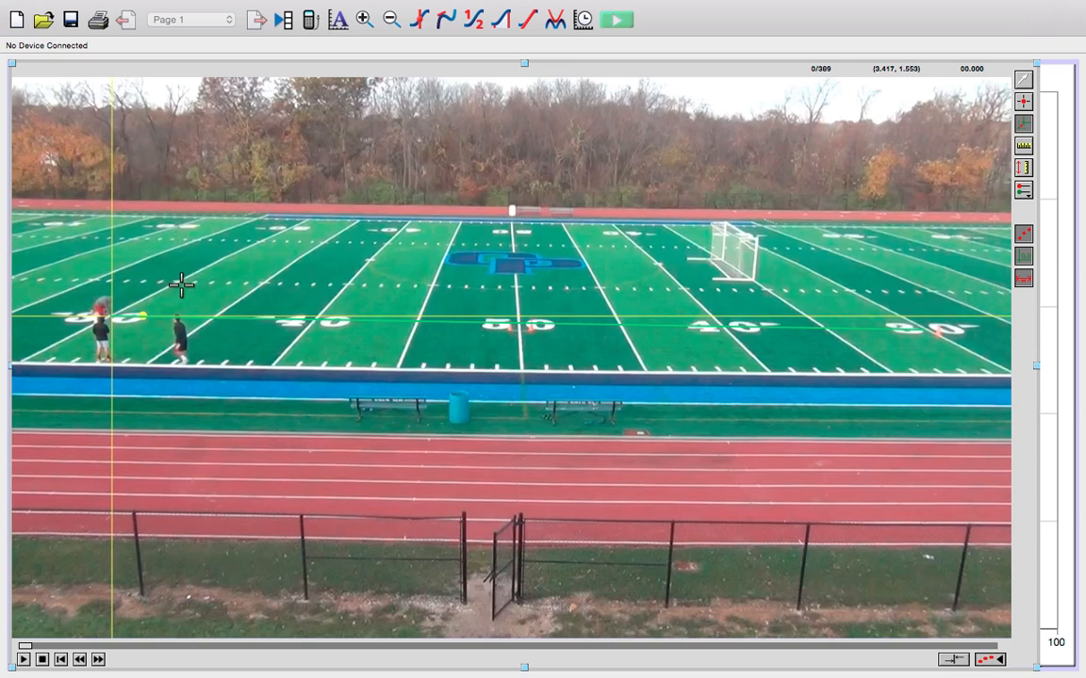
left_click(151, 311)
left_click_drag(162, 314, 142, 336)
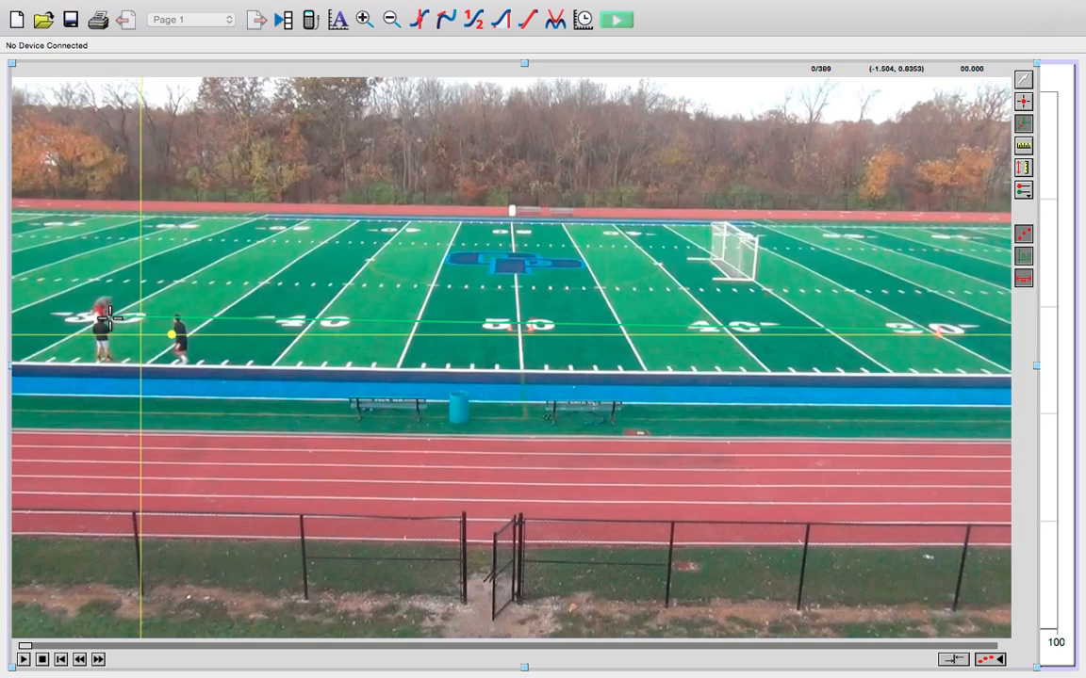
left_click(109, 316)
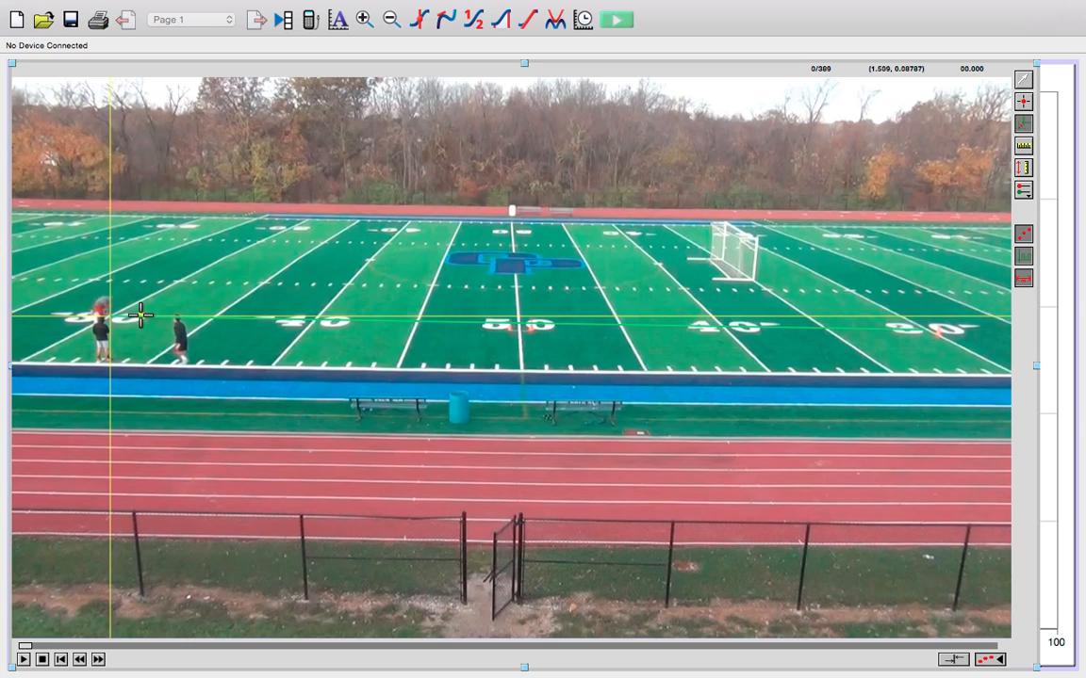
left_click_drag(141, 316, 312, 319)
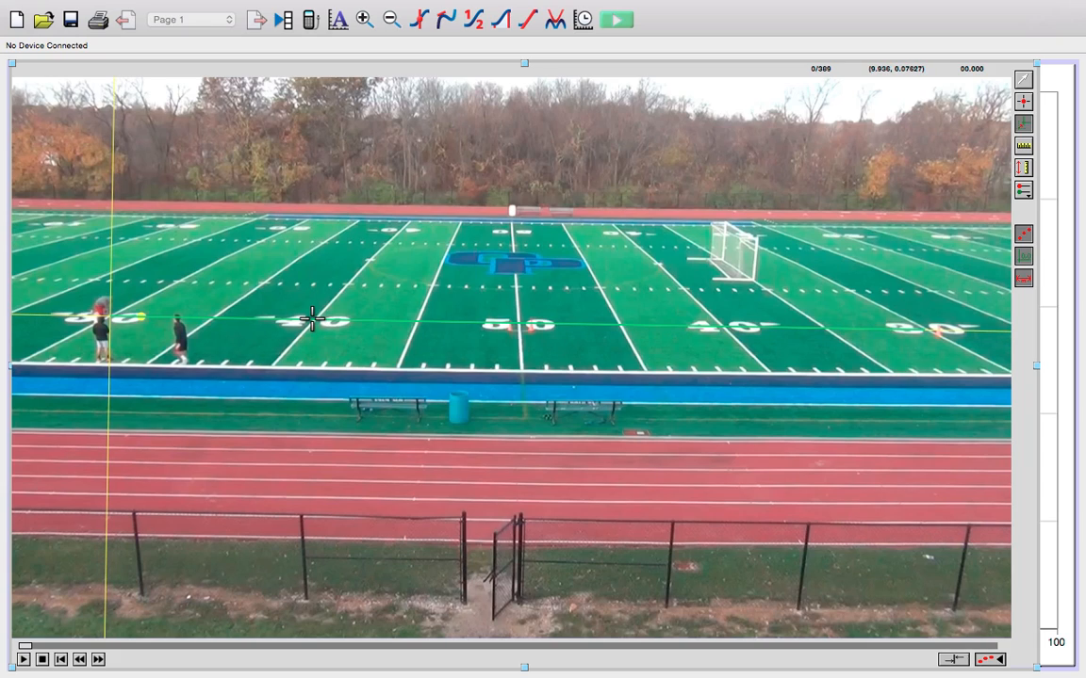
Switch to the worksheet and highlight instruction 4 about the Add Point tool, including its bold warning on when to start marking.
key("ctrl+Right")
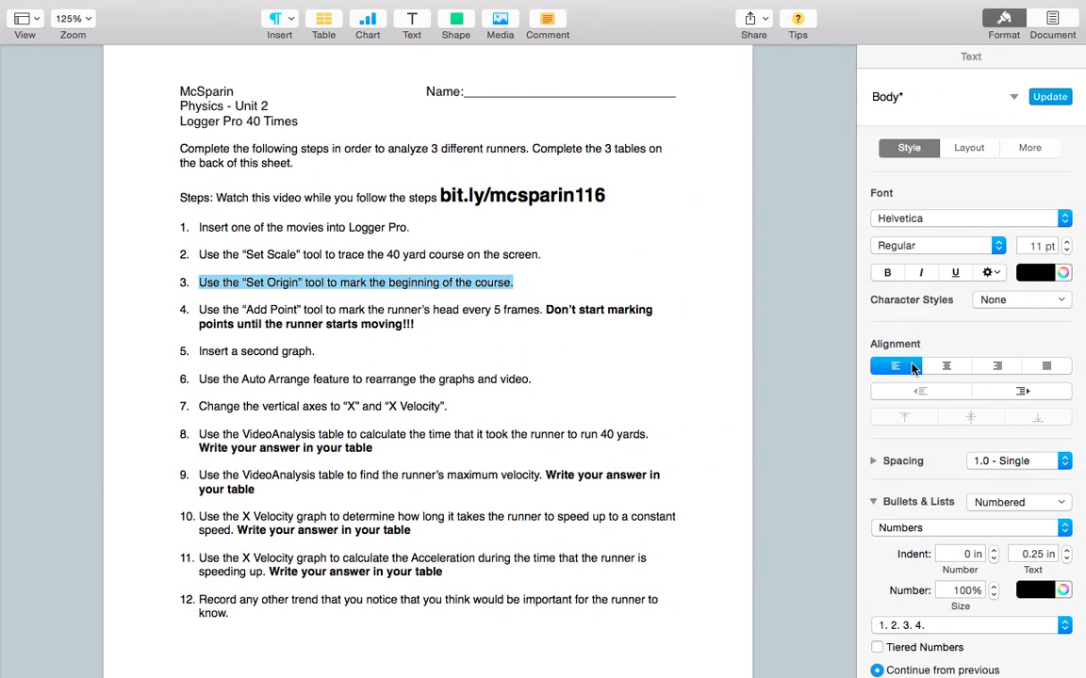
left_click_drag(429, 328, 197, 304)
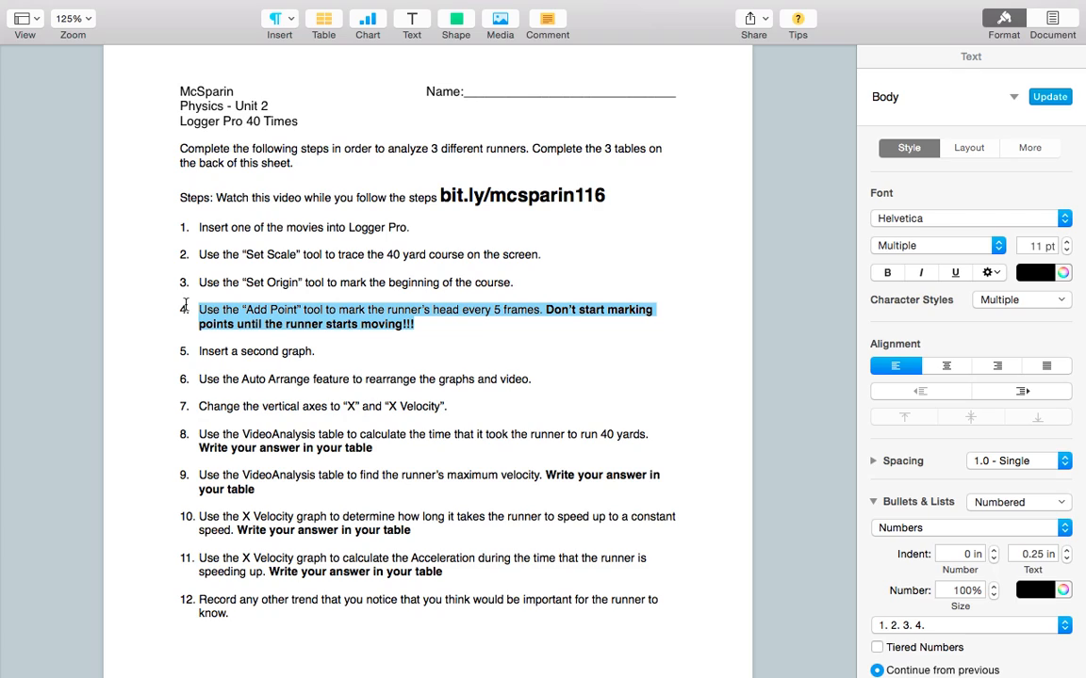
left_click(547, 311)
left_click_drag(545, 309, 587, 322)
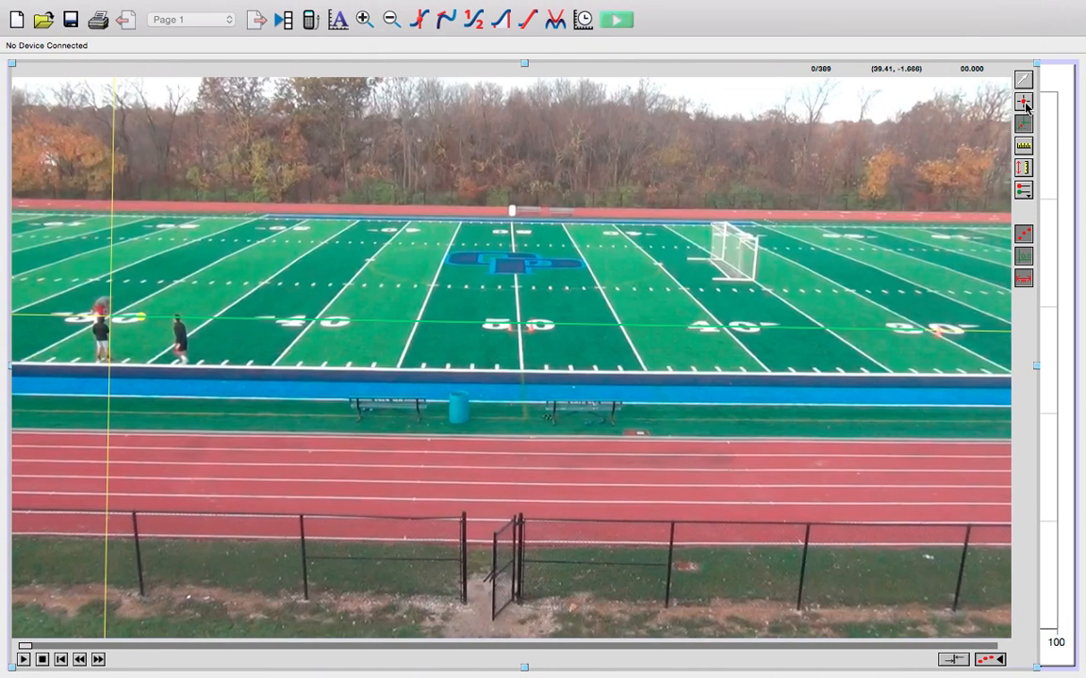
In Logger Pro, activate the Add Point tool and bring the movie to frame 167, shortly before the runner starts moving.
left_click(1025, 102)
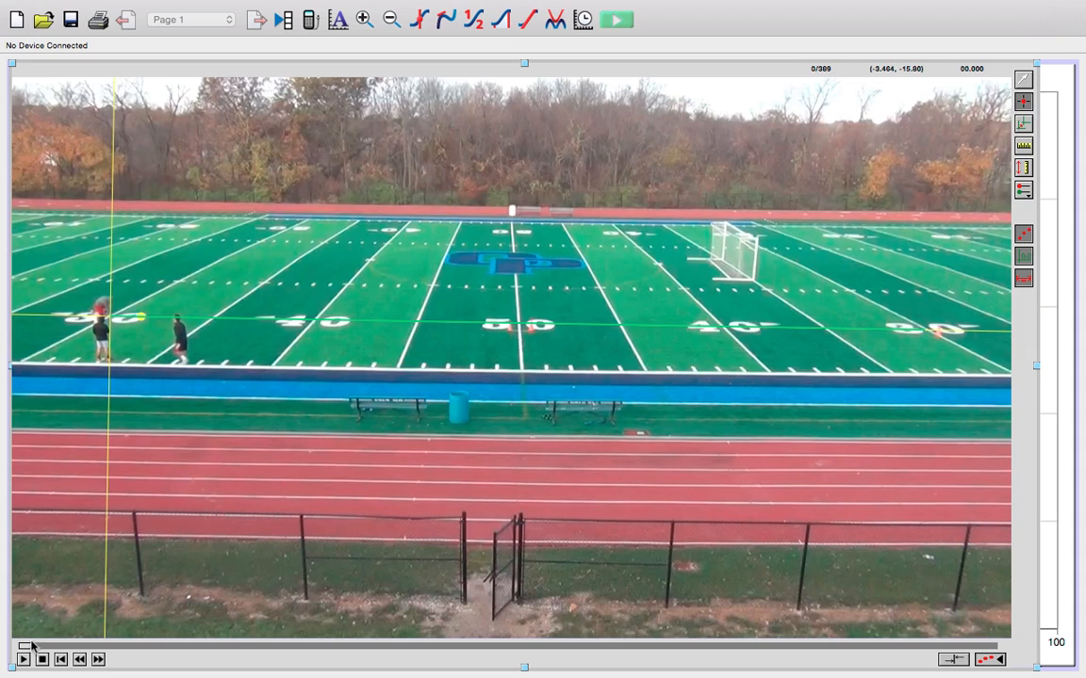
left_click_drag(31, 648, 468, 638)
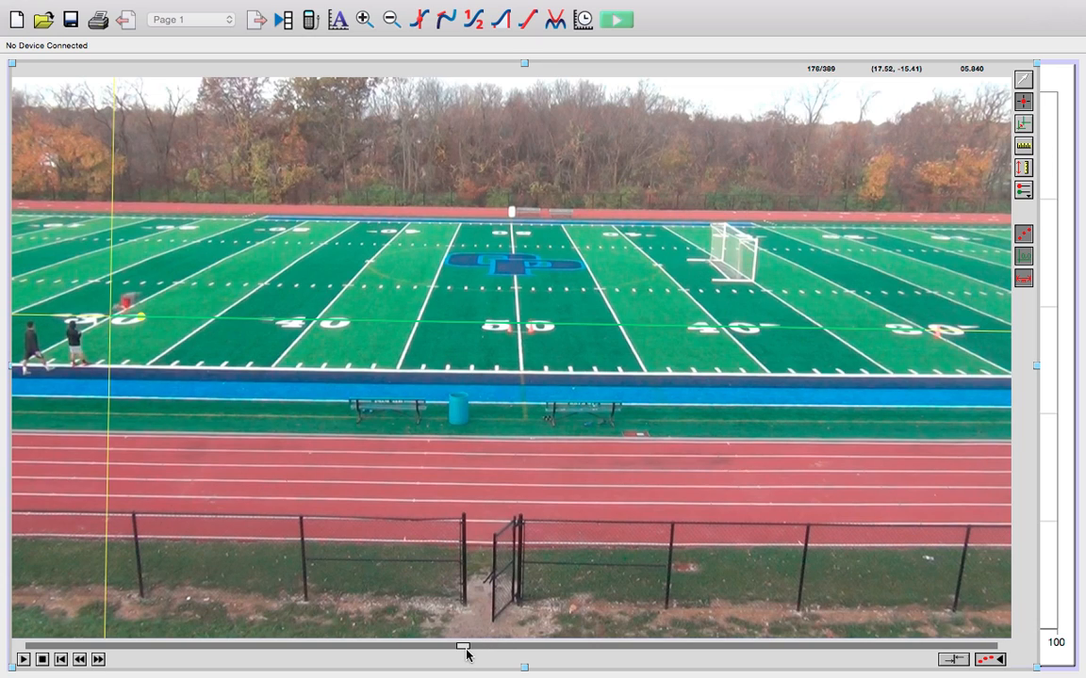
left_click(463, 646)
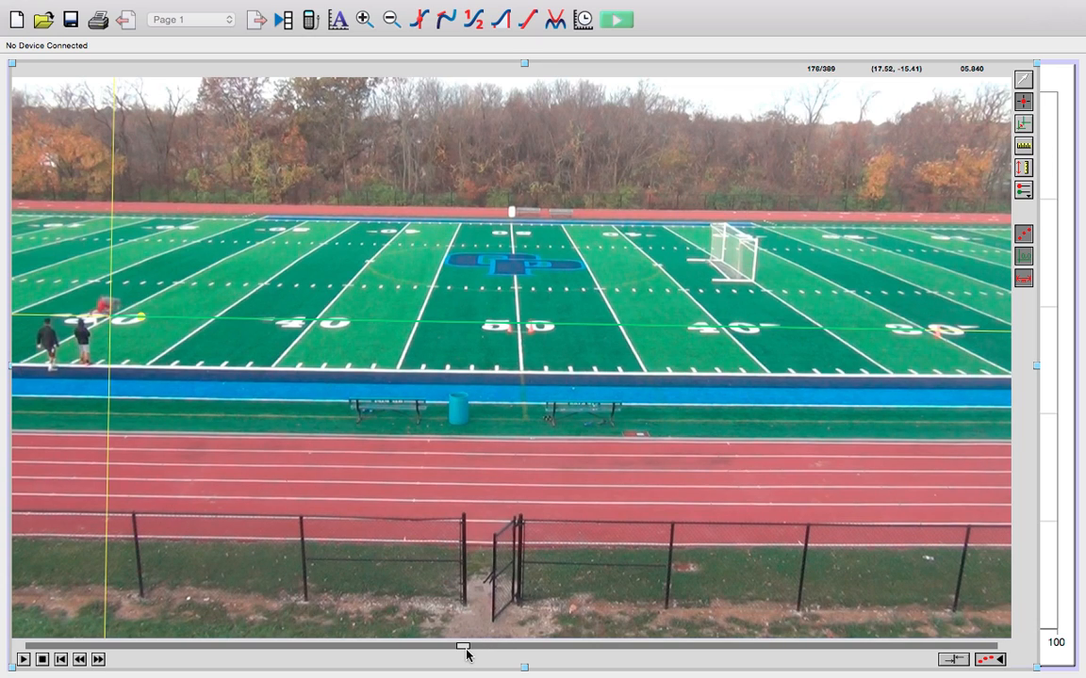
left_click(81, 662)
left_click(81, 661)
left_click(81, 662)
left_click(81, 662)
left_click(81, 661)
left_click(81, 661)
left_click(81, 661)
left_click(81, 661)
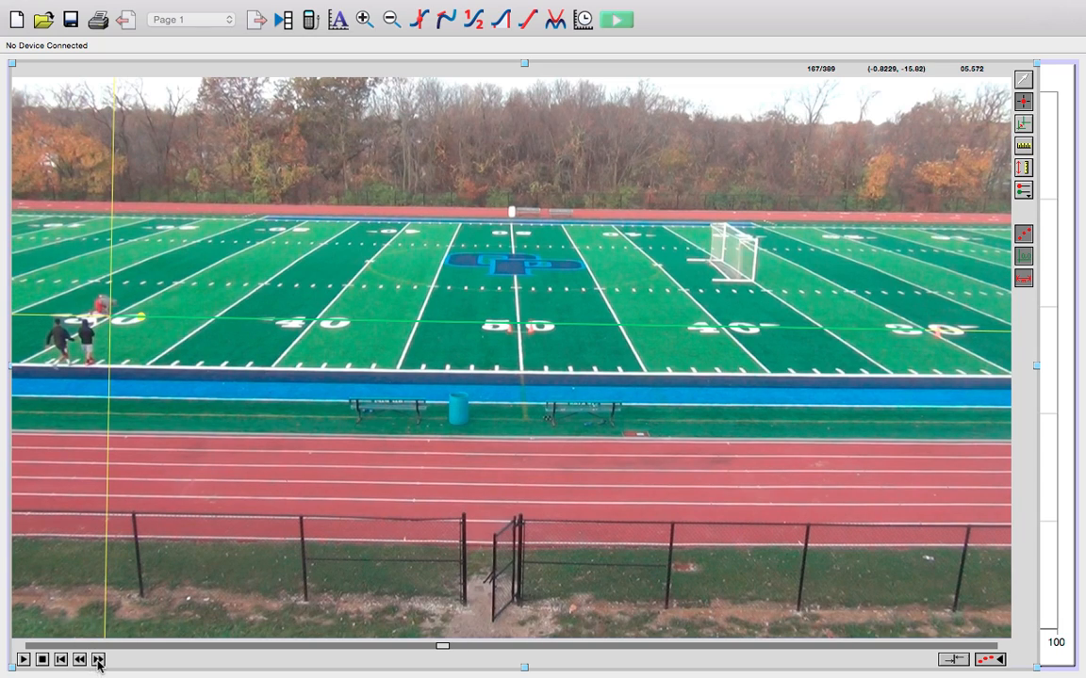
Advance the movie frame by frame to frame 174 and mark the first point on the runner's head.
left_click(98, 661)
left_click(98, 662)
left_click(98, 661)
left_click(98, 661)
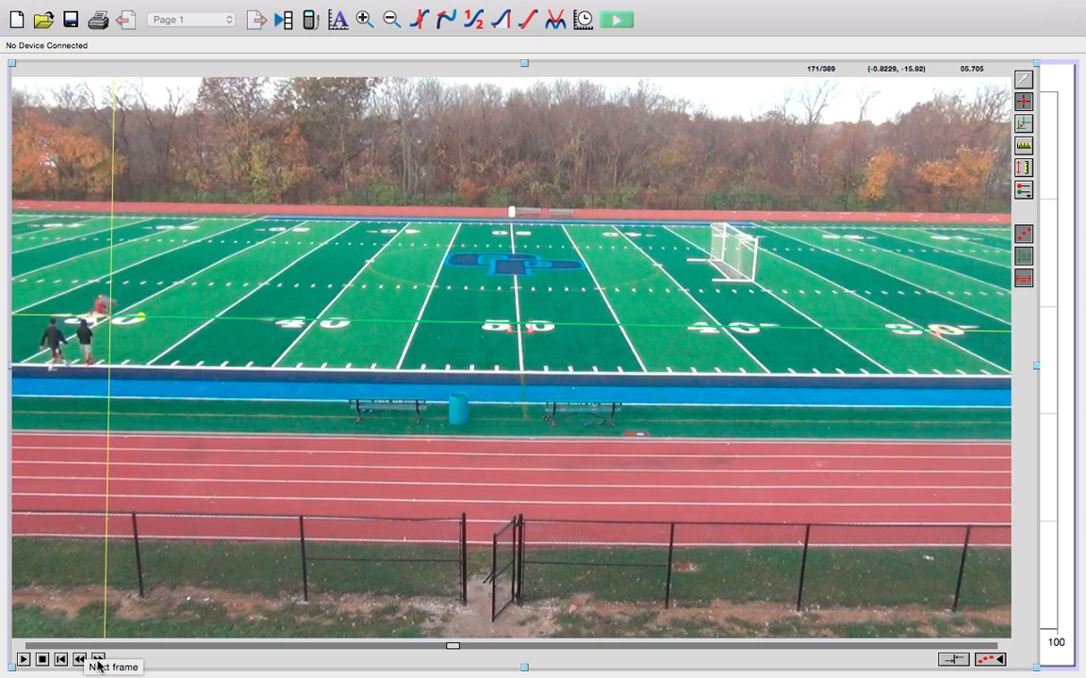
left_click(98, 661)
left_click(98, 662)
left_click(98, 661)
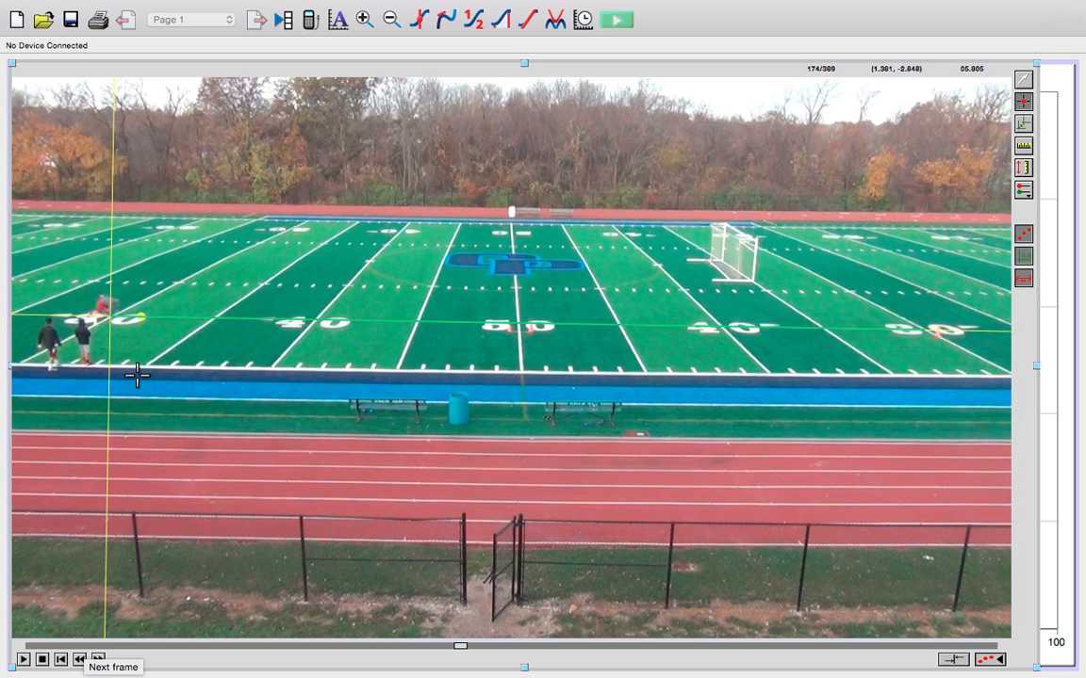
left_click(106, 302)
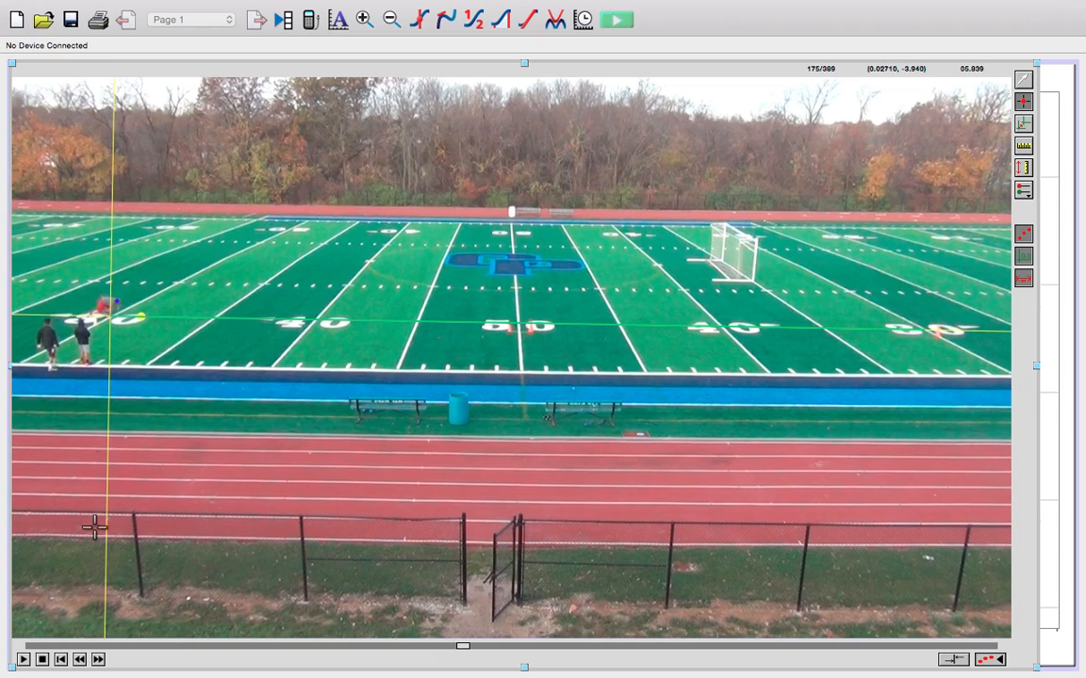
Step the movie forward and mark the runner's head at frames 180 and 186.
left_click(99, 661)
left_click(99, 660)
left_click(99, 660)
left_click(99, 658)
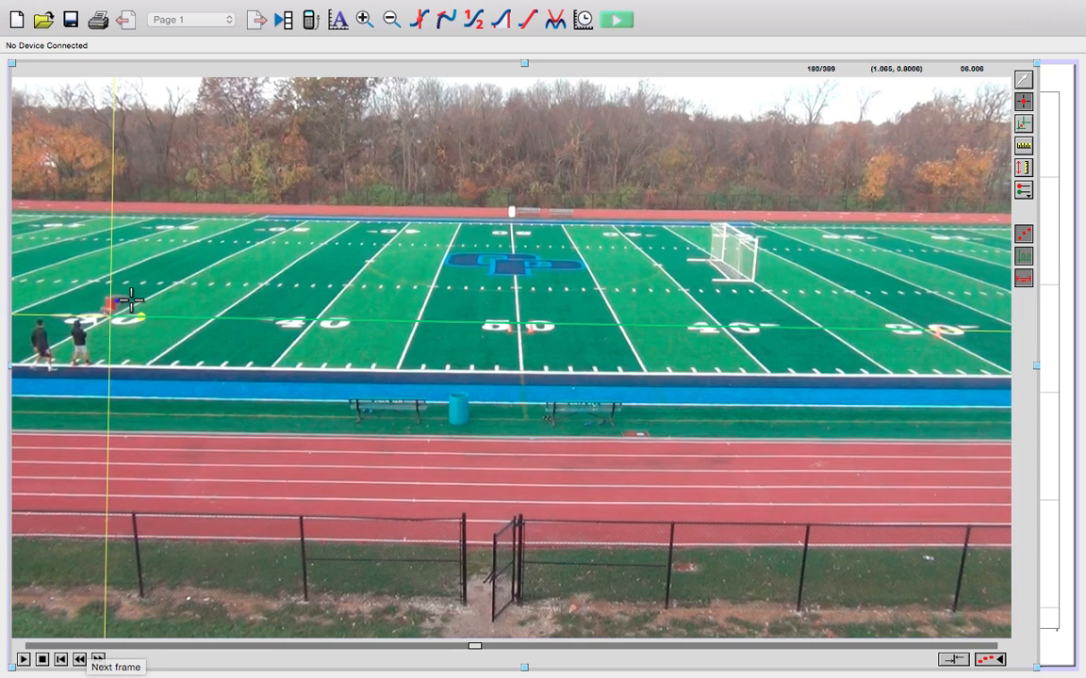
left_click(99, 660)
left_click(99, 660)
left_click(99, 659)
left_click(99, 660)
left_click(99, 659)
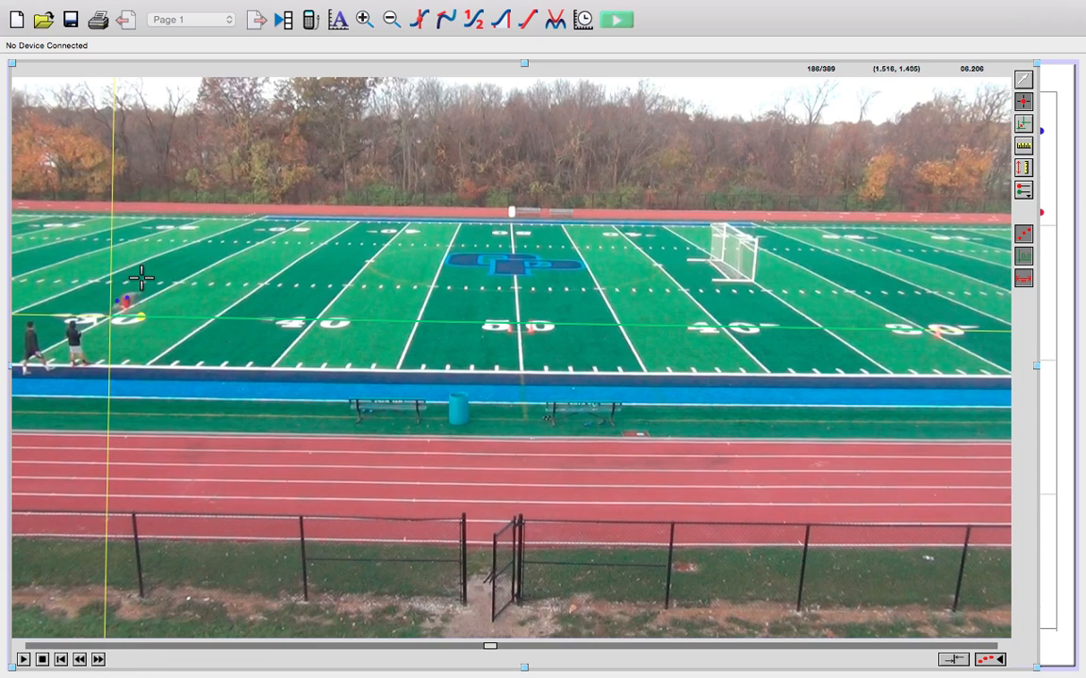
left_click(138, 296)
Mark the runner's head at frames 192 and 198, skipping the frames in between.
left_click(98, 661)
left_click(98, 662)
left_click(98, 662)
left_click(98, 661)
left_click(98, 662)
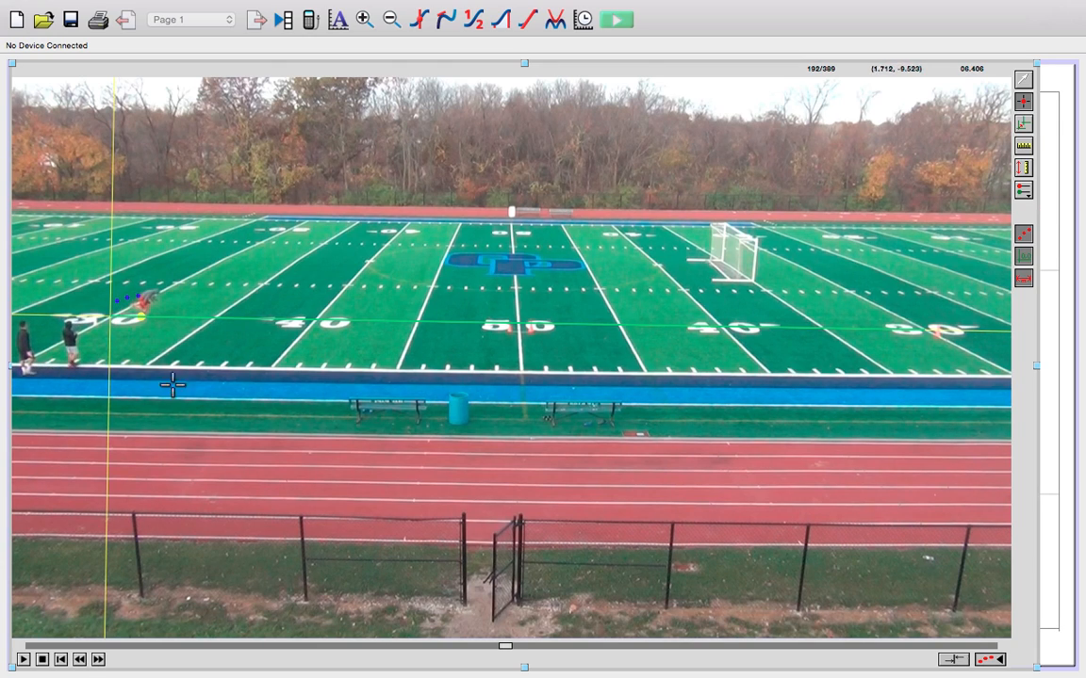
left_click(158, 292)
left_click(98, 661)
left_click(98, 660)
left_click(98, 660)
left_click(98, 661)
left_click(98, 661)
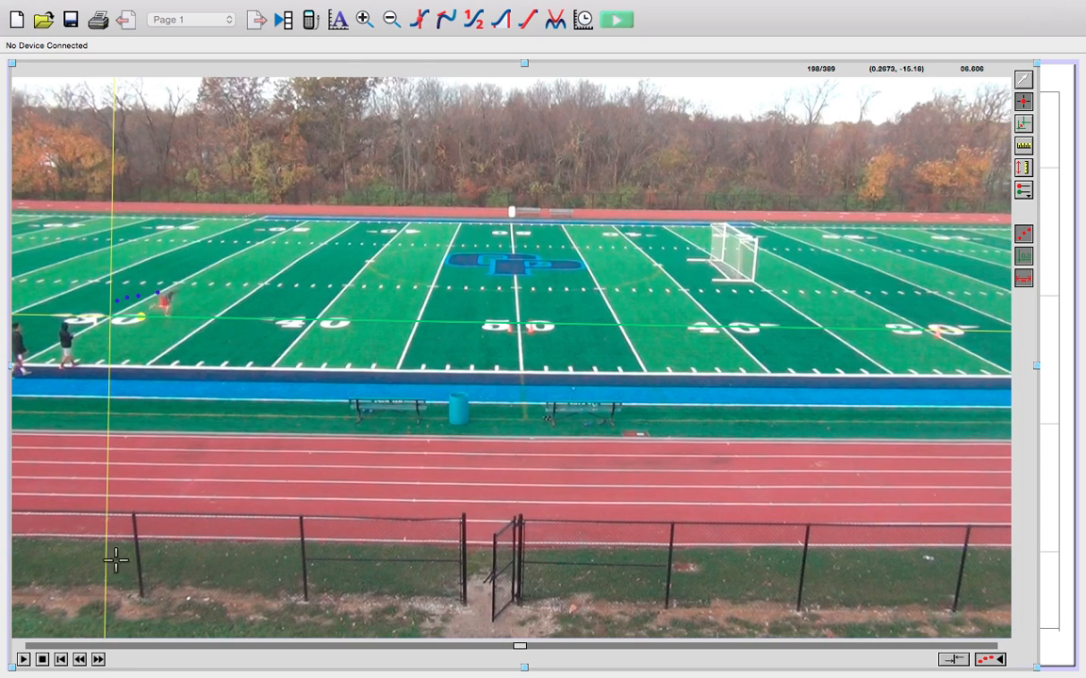
left_click(175, 291)
Mark two more points on the runner's head at six-frame intervals, the second at frame 210.
left_click(98, 661)
left_click(98, 661)
left_click(98, 661)
left_click(98, 661)
left_click(98, 661)
left_click(98, 661)
left_click(196, 289)
left_click(98, 662)
left_click(98, 660)
left_click(98, 660)
left_click(98, 661)
left_click(98, 661)
left_click(98, 660)
left_click(220, 288)
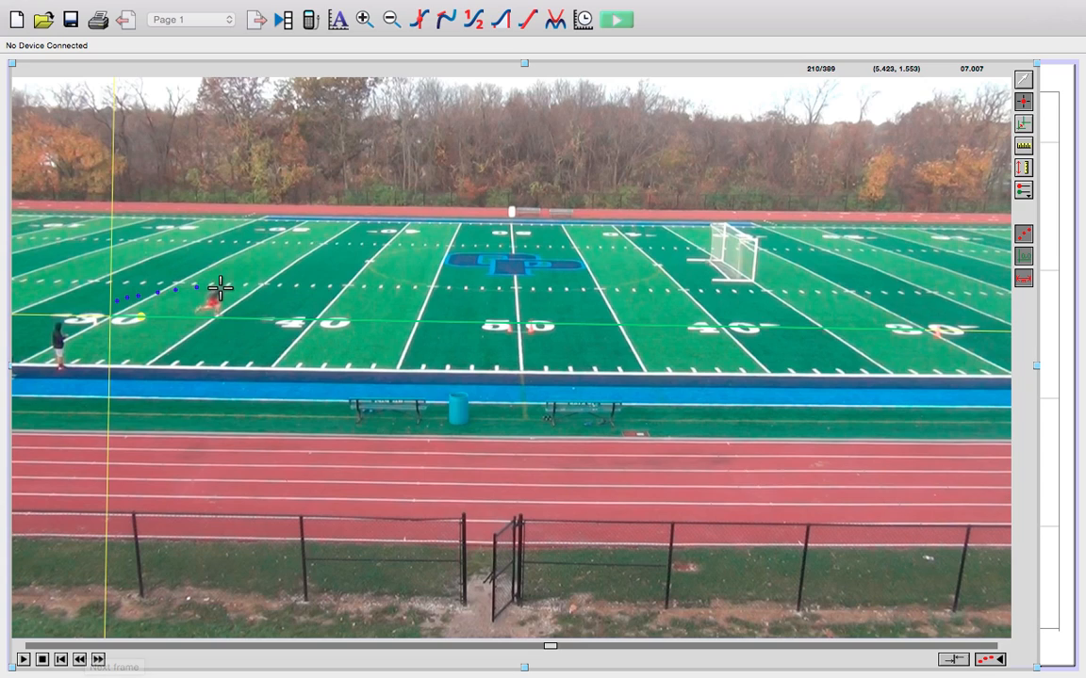
Advance the movie to frames 216 and 222, marking the runner's head at each.
left_click(98, 661)
left_click(98, 660)
left_click(98, 660)
left_click(98, 660)
left_click(98, 661)
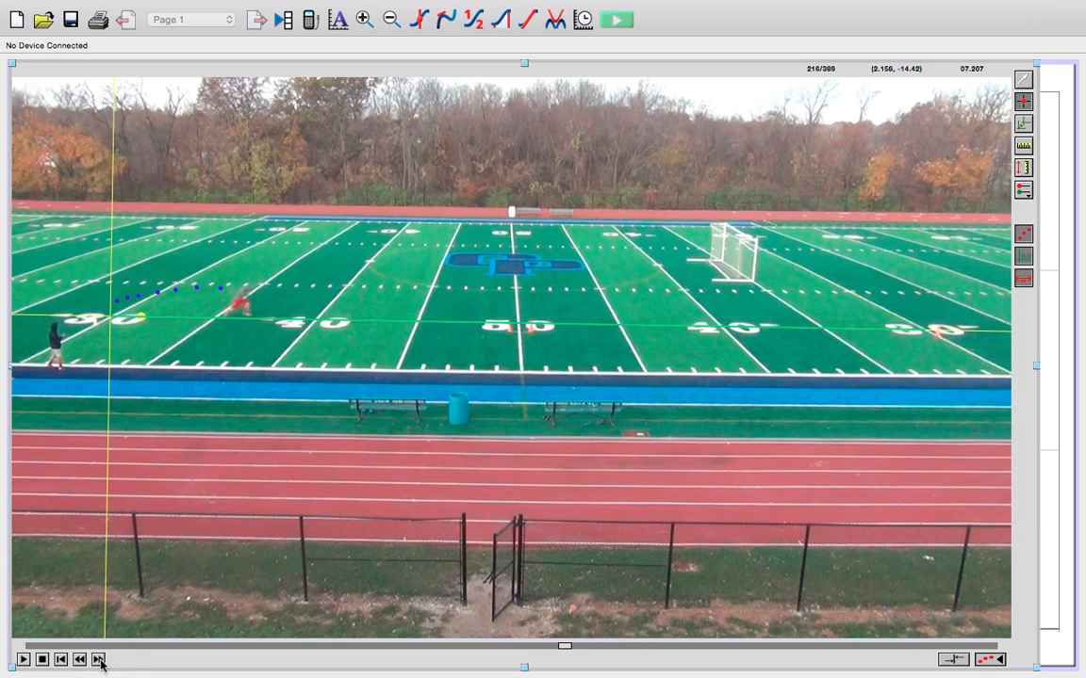
left_click(246, 289)
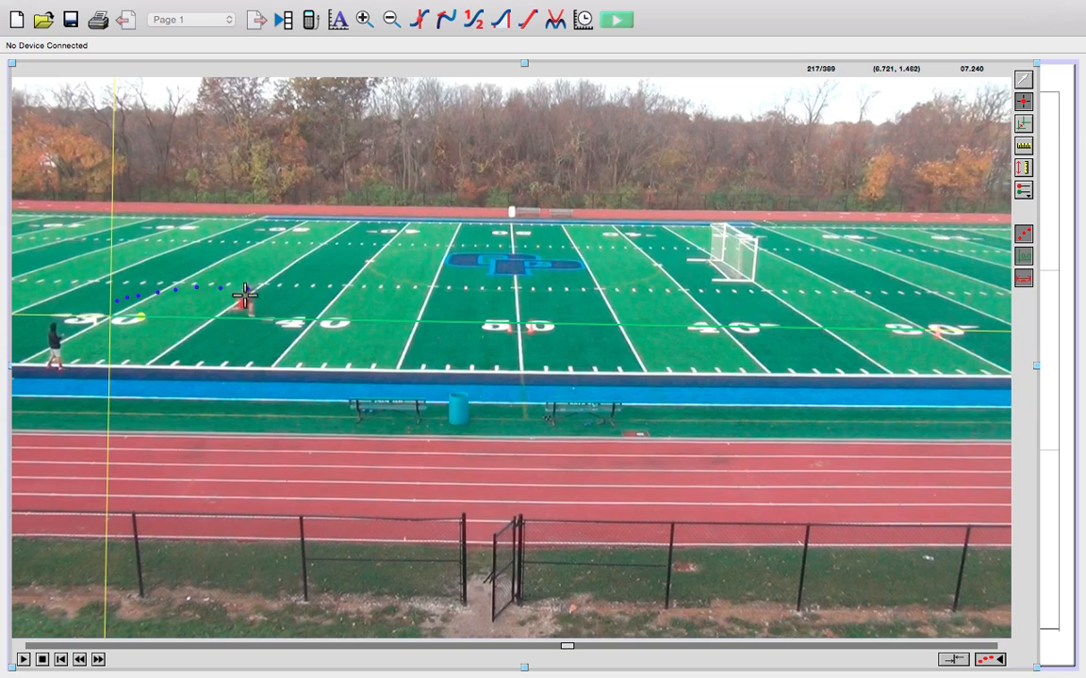
left_click(98, 661)
left_click(98, 660)
left_click(98, 661)
left_click(98, 660)
left_click(98, 660)
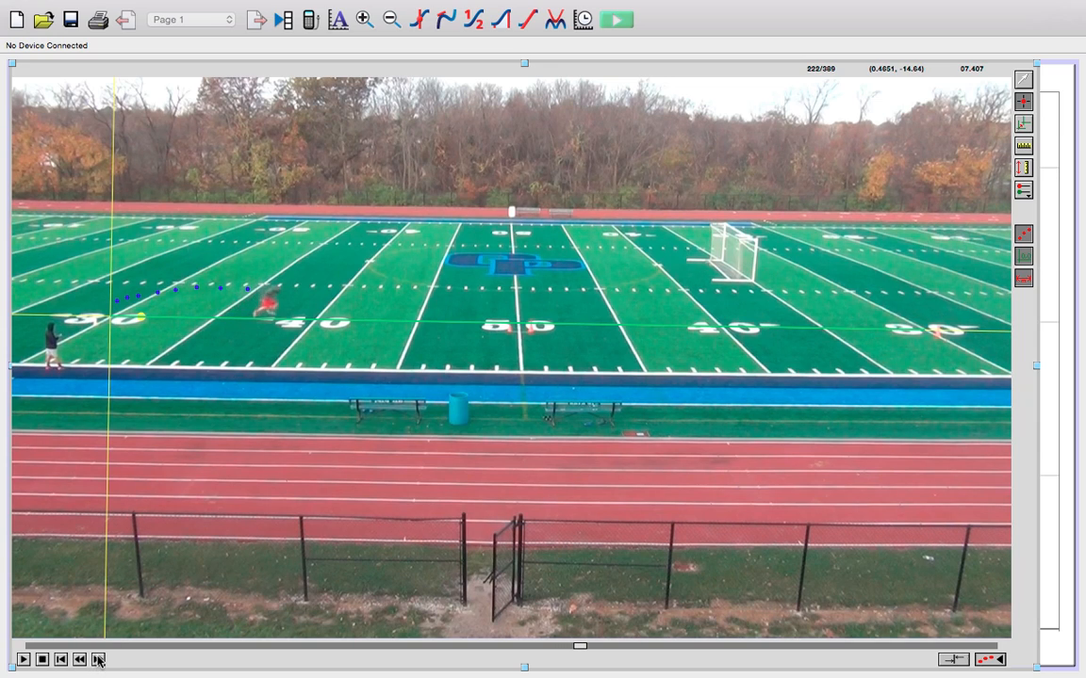
left_click(277, 286)
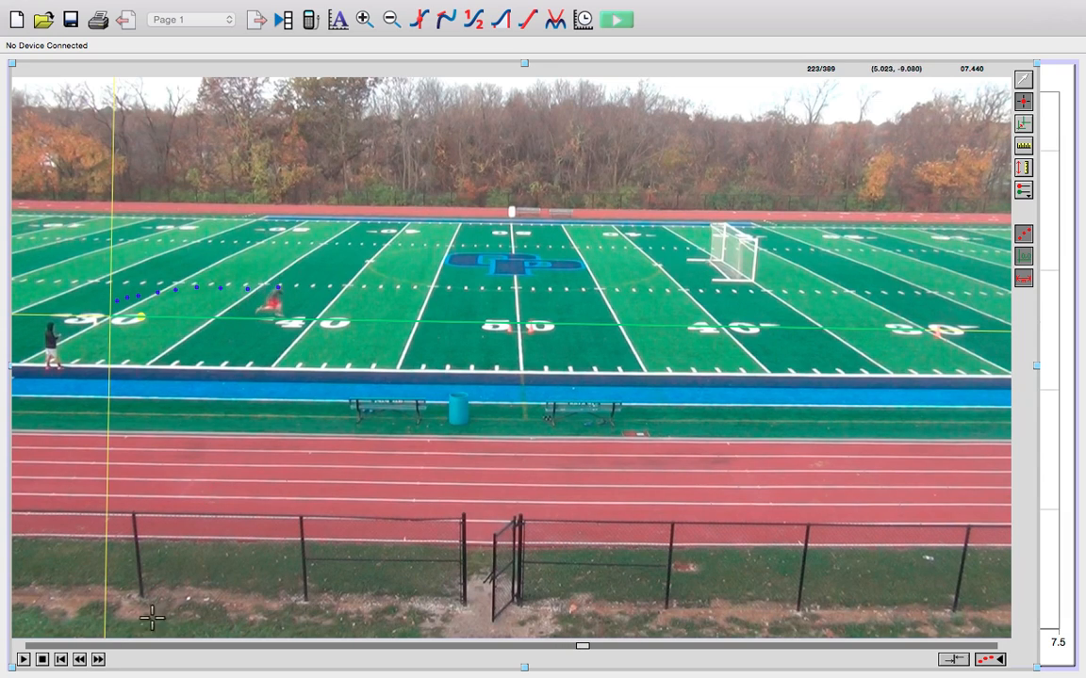
Mark the runner's head at frames 228 and 234 as he approaches the first 40-yard line.
left_click(100, 660)
left_click(100, 660)
left_click(100, 659)
left_click(100, 660)
left_click(100, 660)
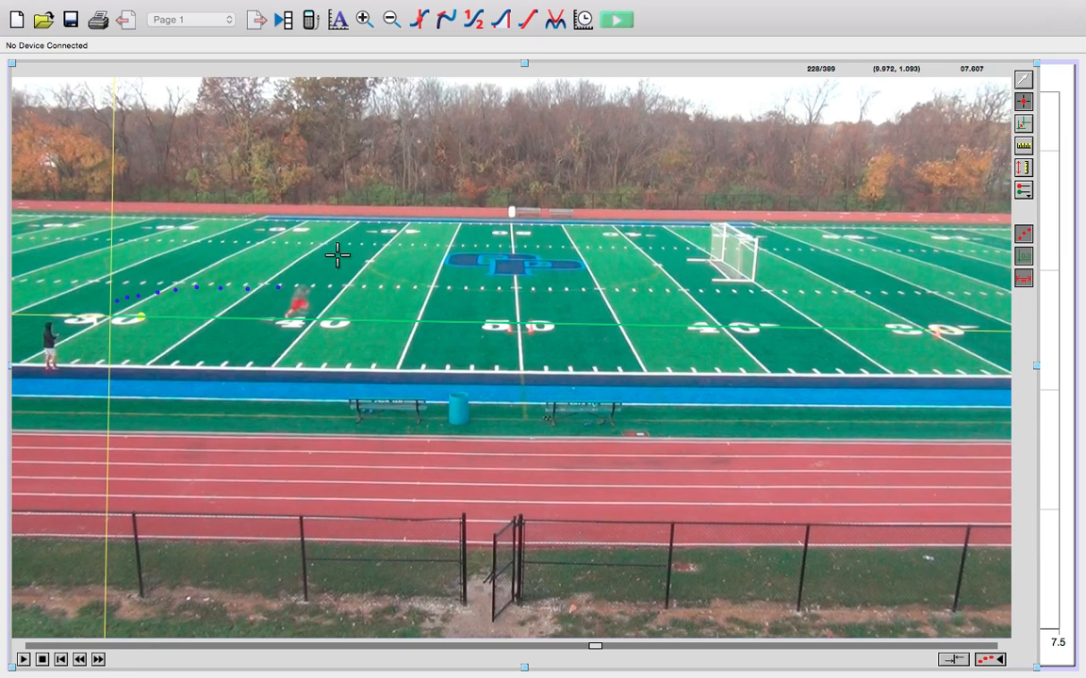
left_click(304, 289)
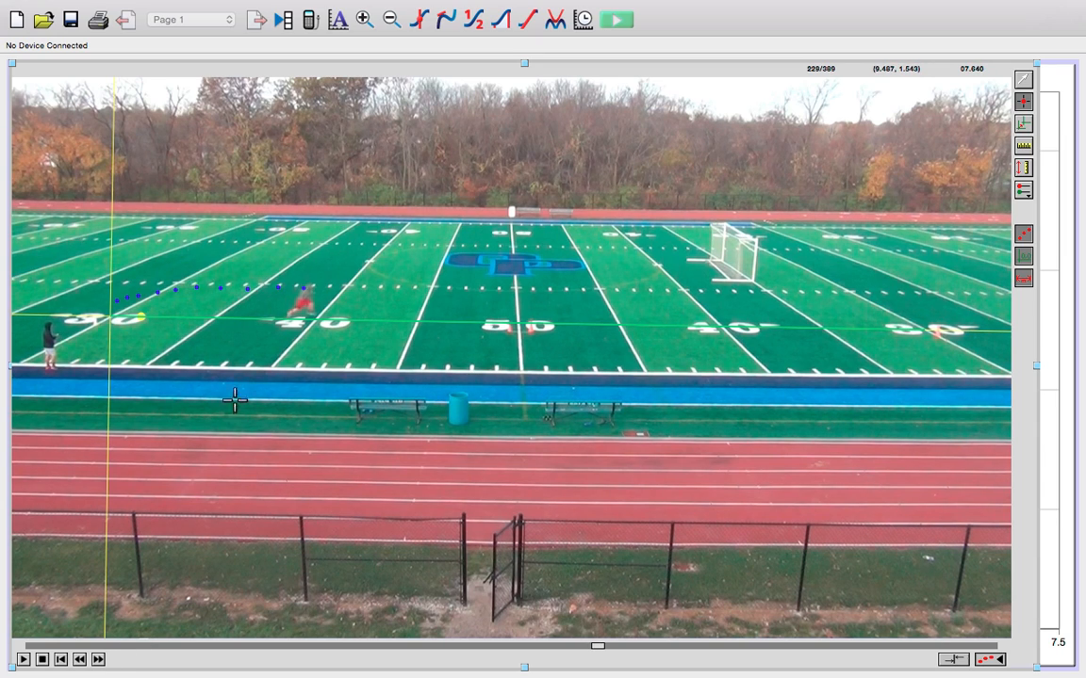
left_click(100, 660)
left_click(100, 659)
left_click(100, 659)
left_click(100, 659)
left_click(100, 659)
left_click(337, 289)
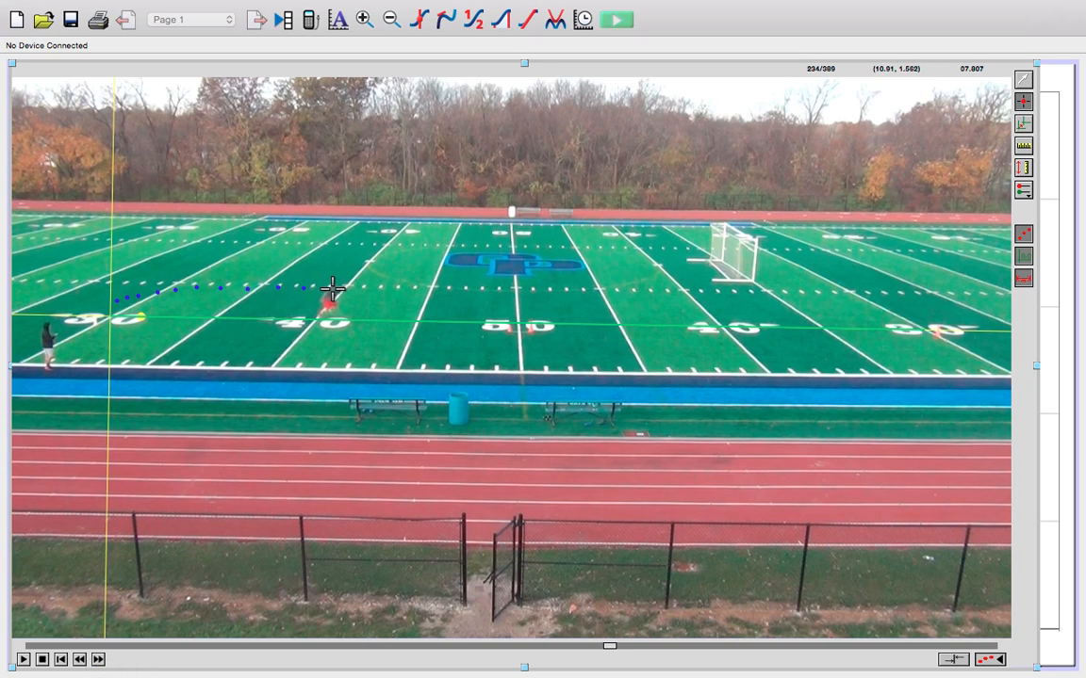
Continue the track past the first 40-yard line by marking the runner's head at frames 240 and 246.
left_click(99, 660)
left_click(99, 659)
left_click(99, 659)
left_click(98, 659)
left_click(98, 659)
left_click(363, 289)
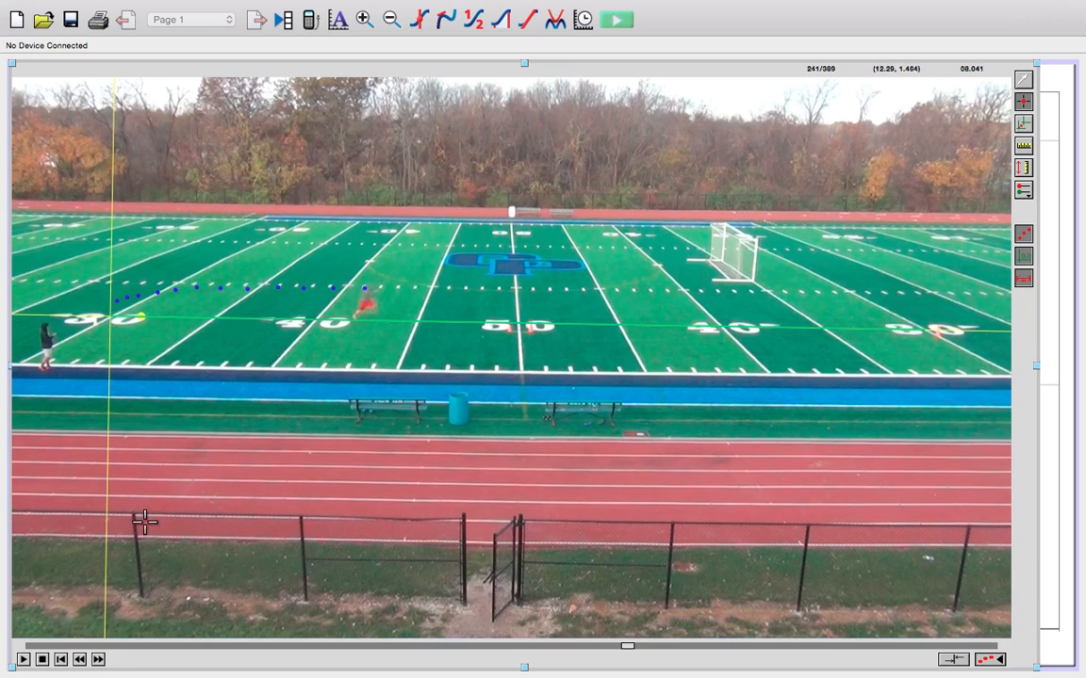
left_click(99, 660)
left_click(99, 659)
left_click(99, 659)
left_click(98, 660)
left_click(99, 659)
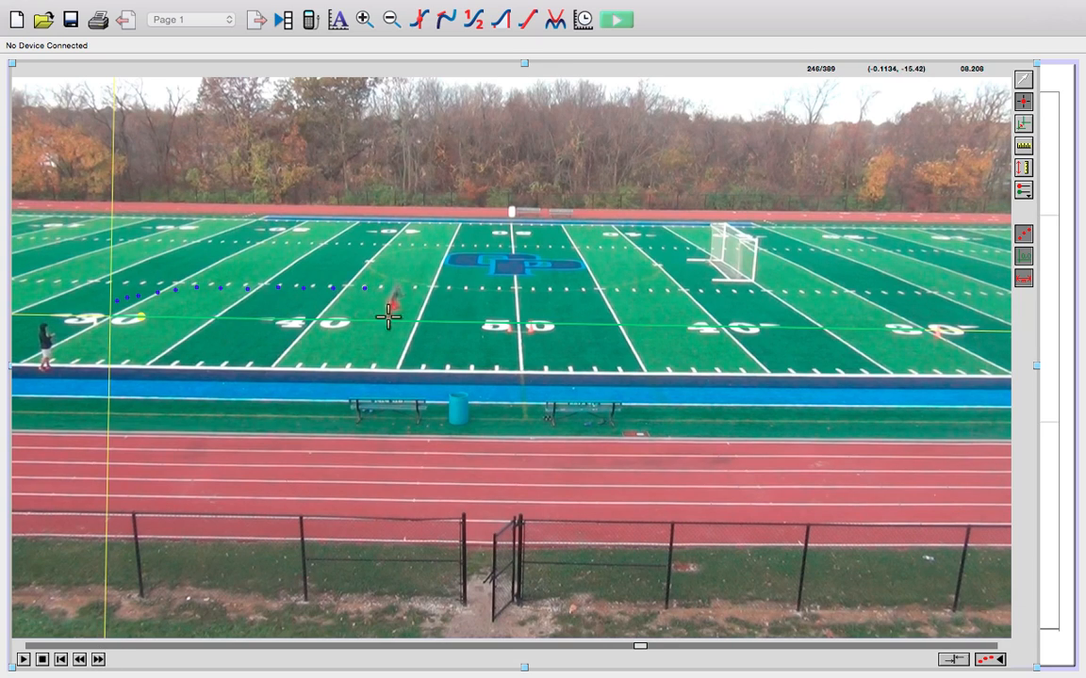
left_click(399, 288)
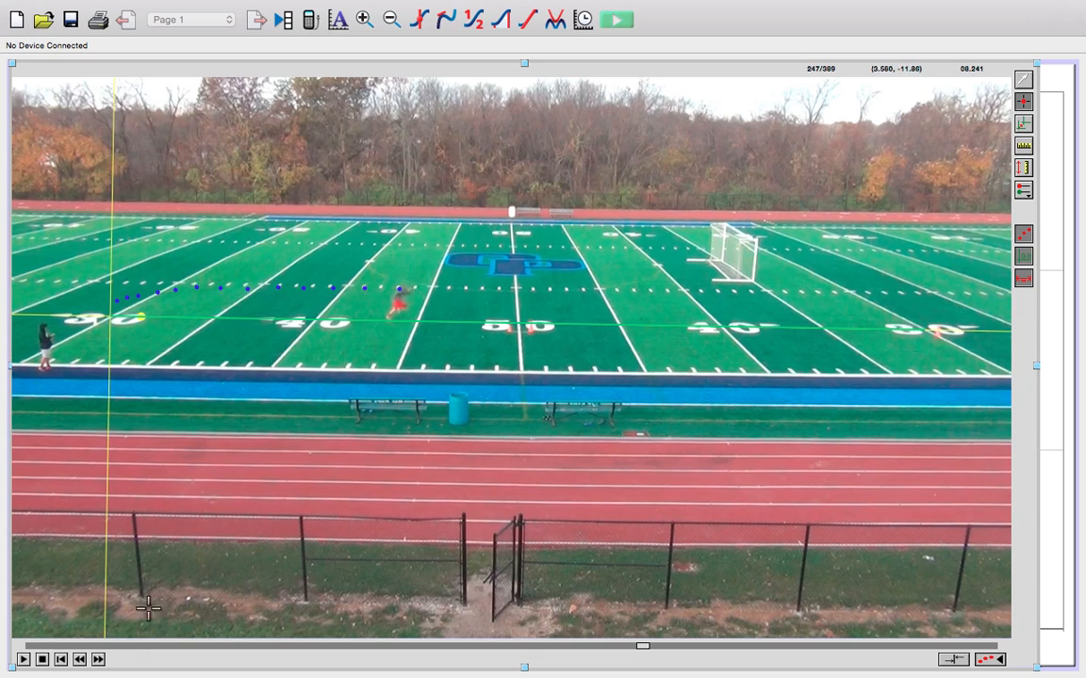
Advance the movie to frame 254 and mark the runner's head.
left_click(99, 659)
left_click(99, 659)
left_click(99, 659)
left_click(99, 659)
left_click(99, 660)
left_click(99, 660)
left_click(99, 660)
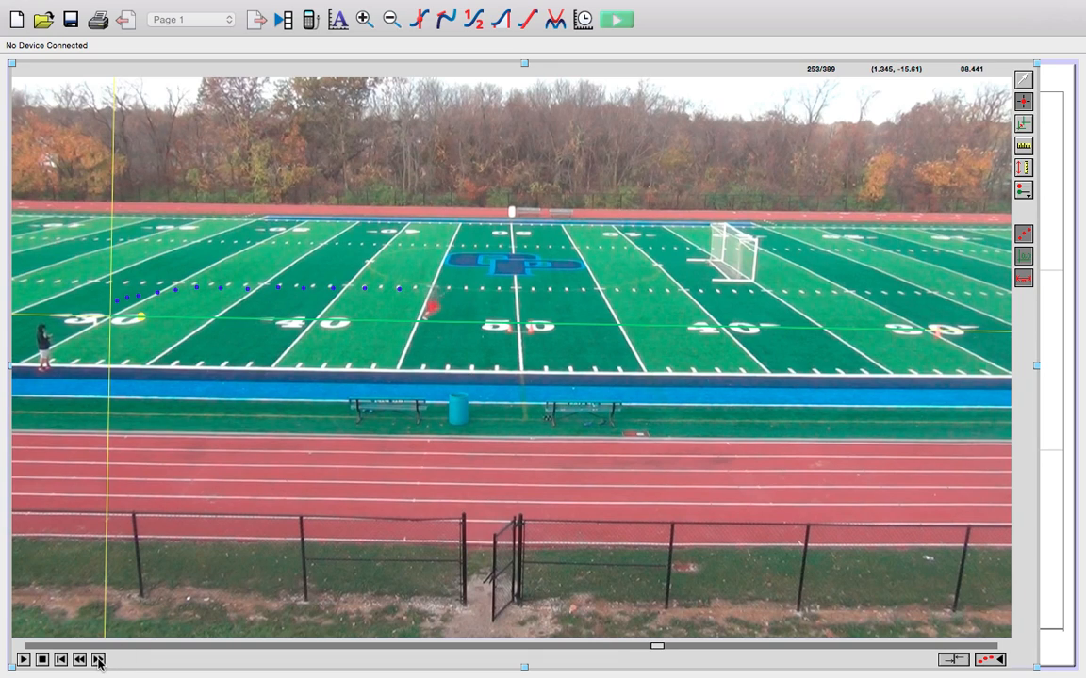
left_click(441, 288)
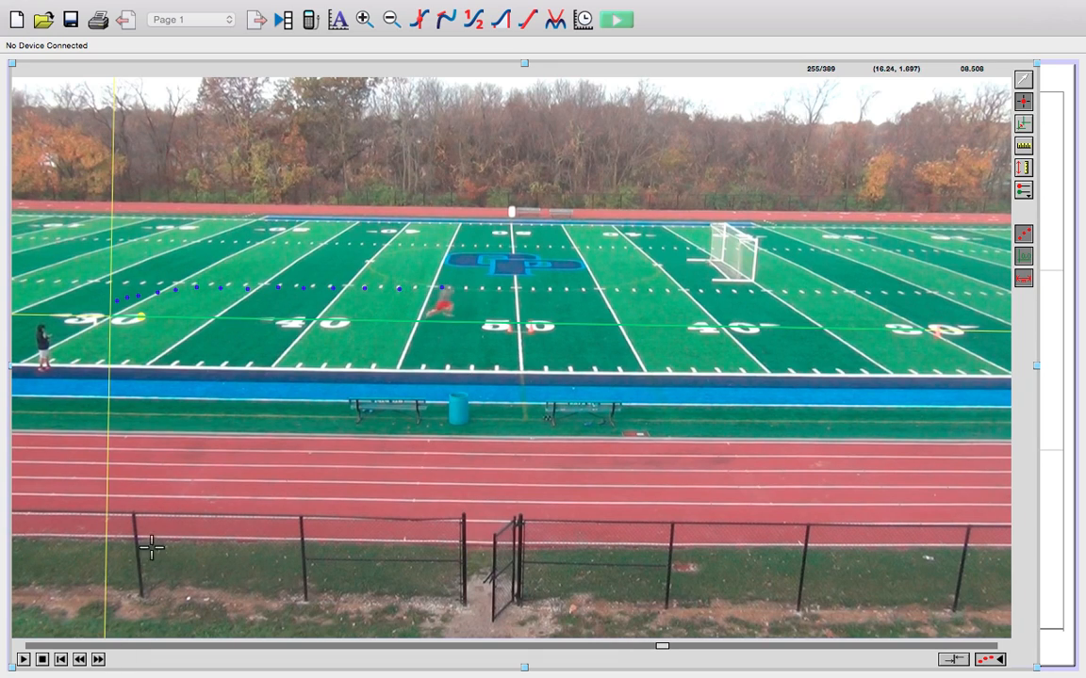
Advance the movie to frame 261 and mark the runner's head.
left_click(99, 660)
left_click(99, 660)
left_click(99, 659)
left_click(99, 659)
left_click(98, 659)
left_click(99, 660)
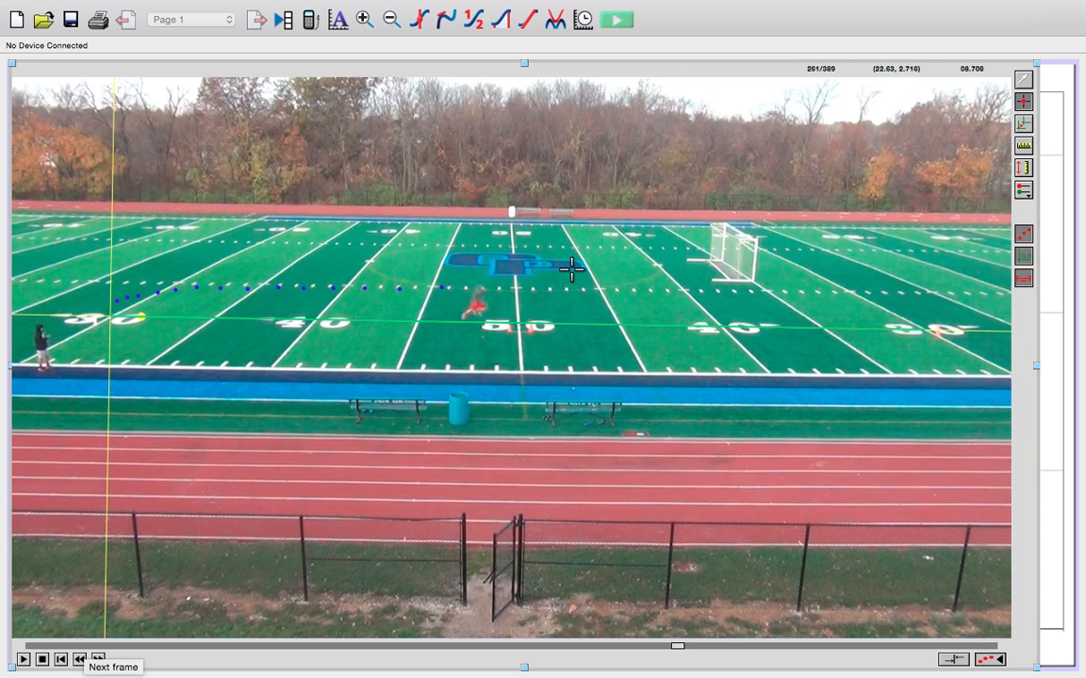
left_click(479, 288)
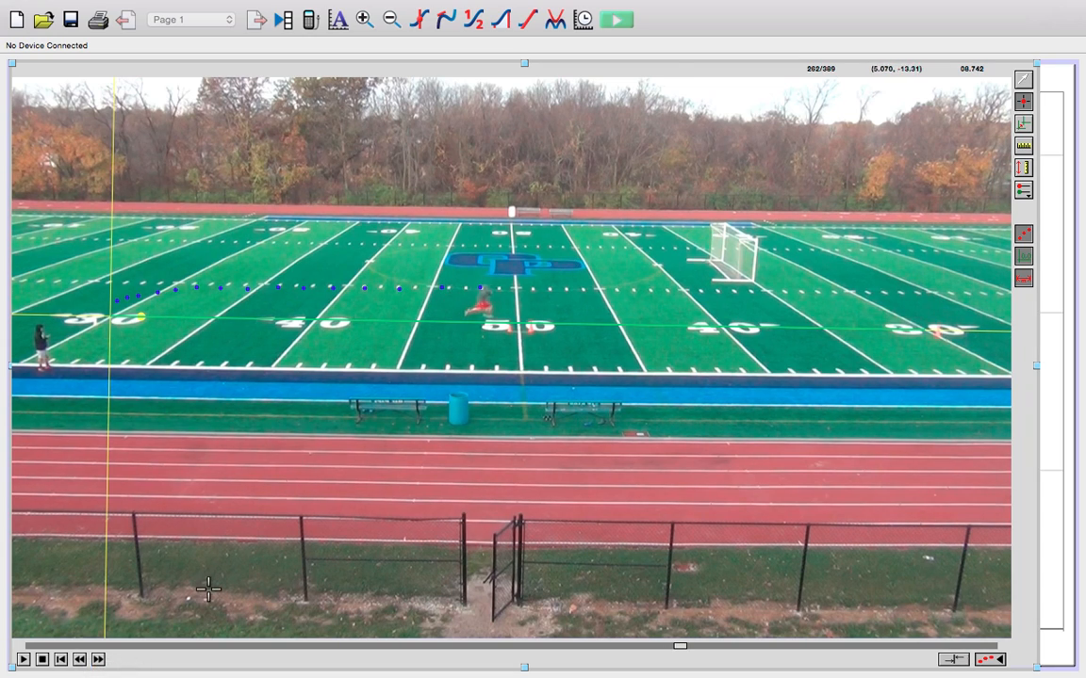
Mark the runner's head at frames 267 and 274 as he crosses the 50-yard line.
left_click(101, 660)
left_click(100, 660)
left_click(101, 660)
left_click(100, 660)
left_click(101, 660)
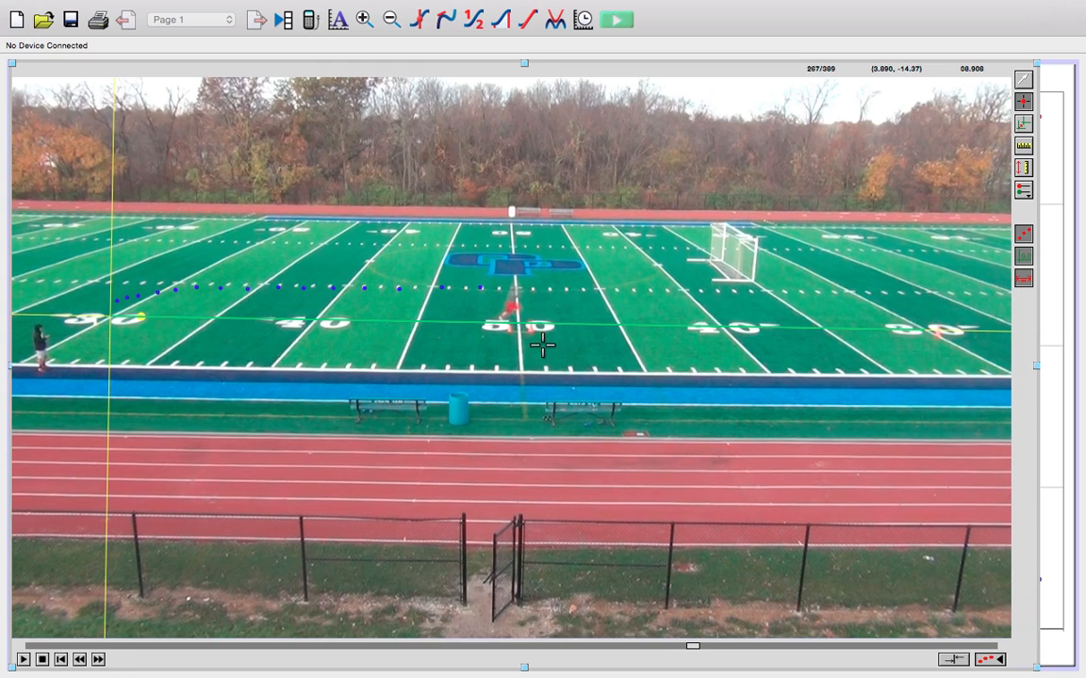
left_click(514, 288)
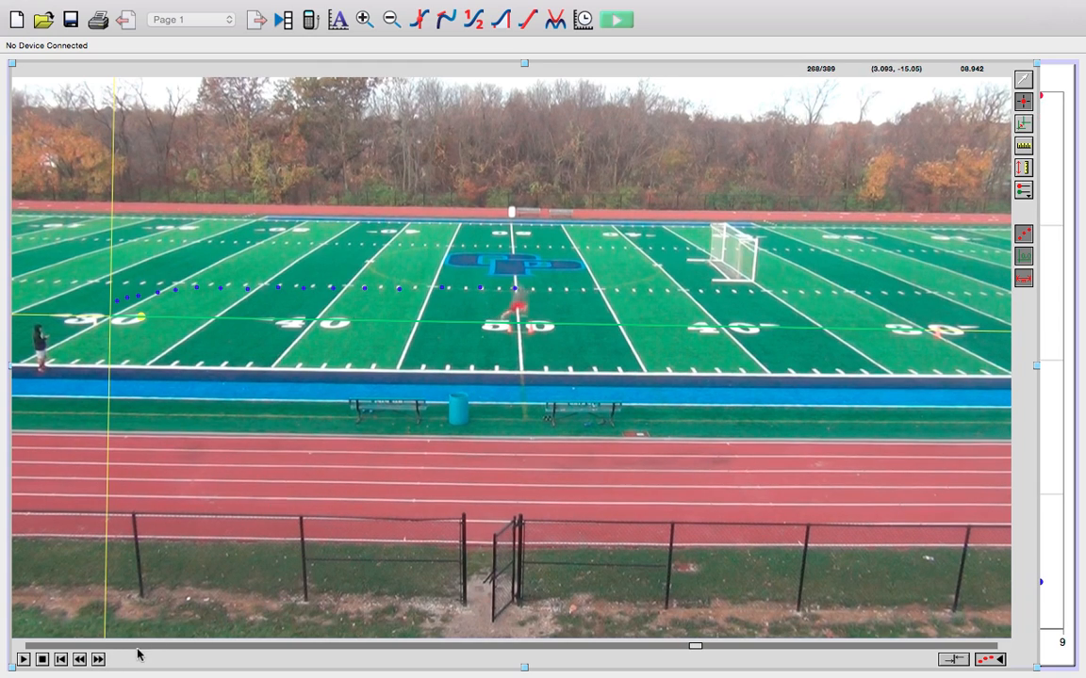
left_click(98, 660)
left_click(98, 660)
left_click(98, 660)
left_click(98, 660)
left_click(98, 660)
left_click(98, 660)
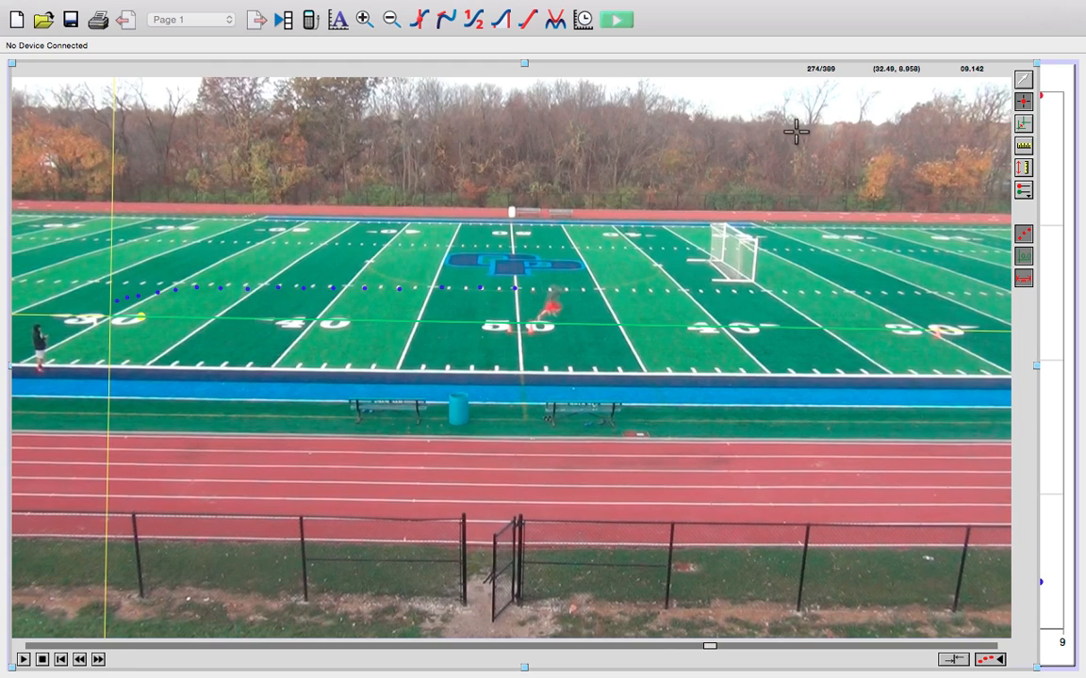
left_click(553, 287)
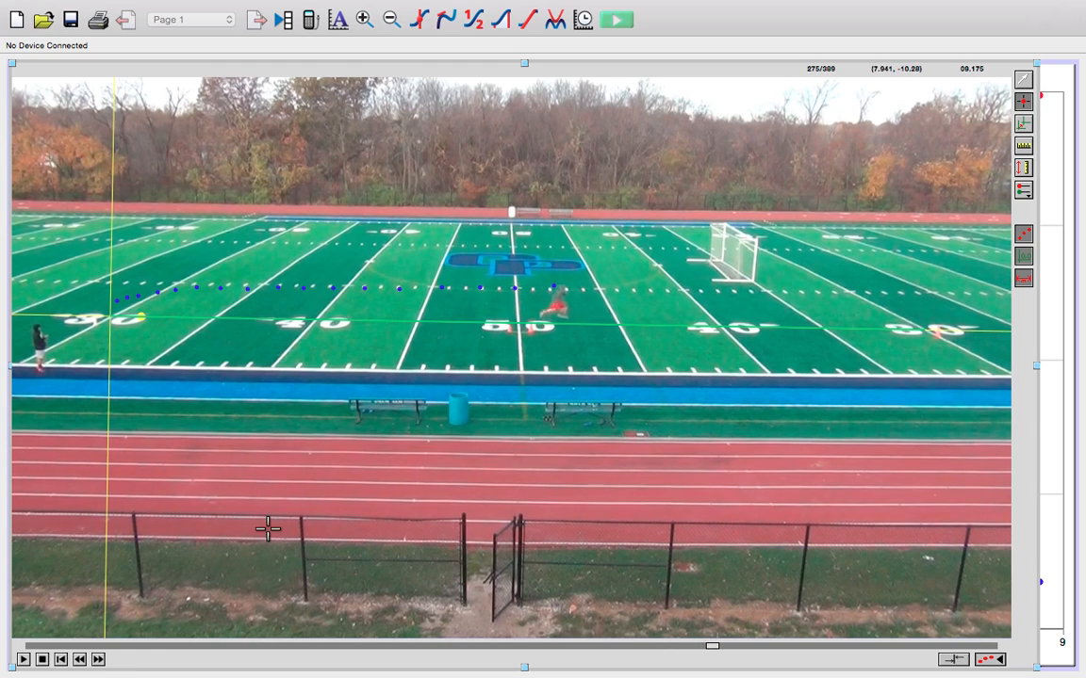
Step the movie forward and mark the runner's head at frames 280 and 286.
left_click(98, 660)
left_click(98, 660)
left_click(98, 659)
left_click(98, 660)
left_click(98, 660)
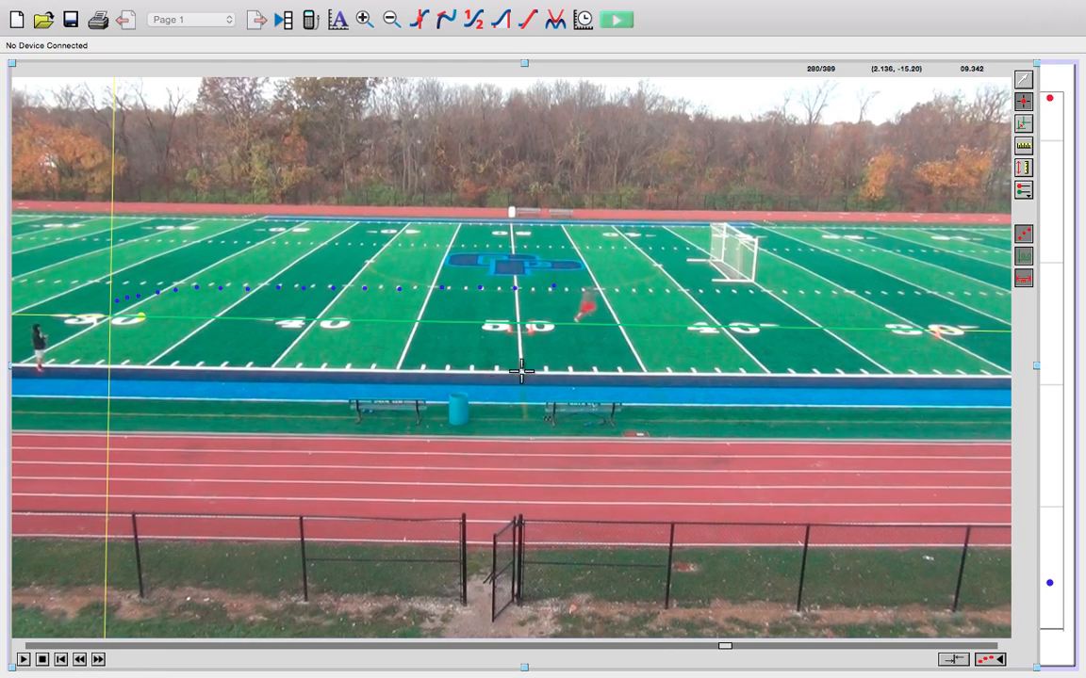
left_click(590, 290)
left_click(98, 659)
left_click(98, 660)
left_click(98, 660)
left_click(98, 660)
left_click(98, 660)
left_click(98, 660)
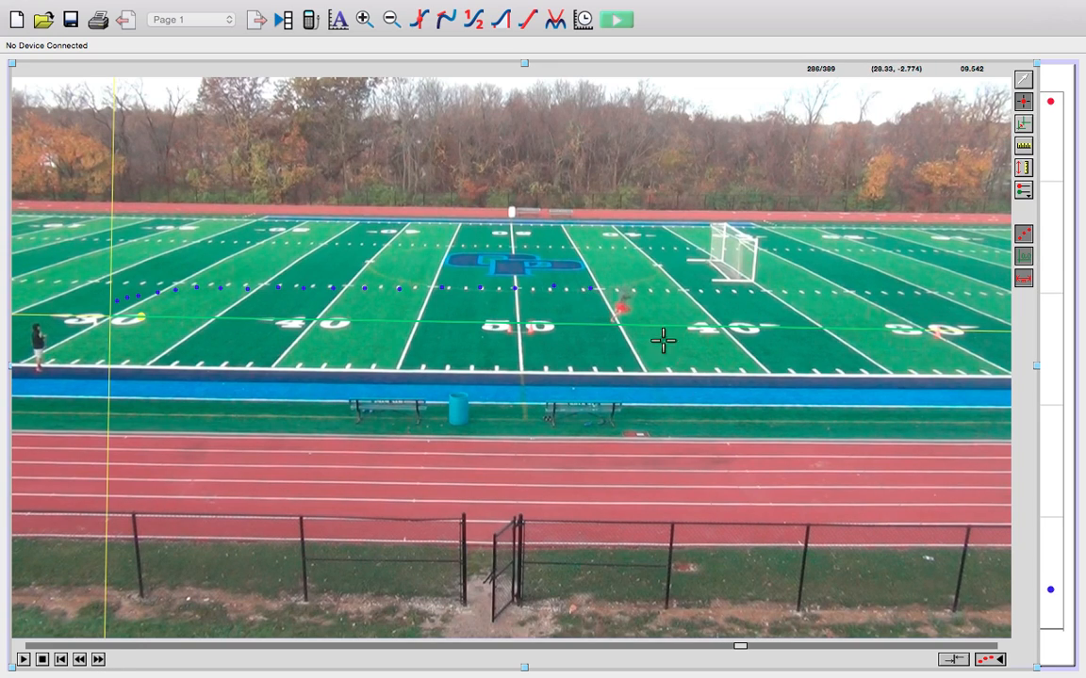
left_click(625, 291)
Mark the runner's head at frames 293 and 299 as he approaches the second 40-yard line.
left_click(98, 660)
left_click(98, 659)
left_click(98, 659)
left_click(98, 660)
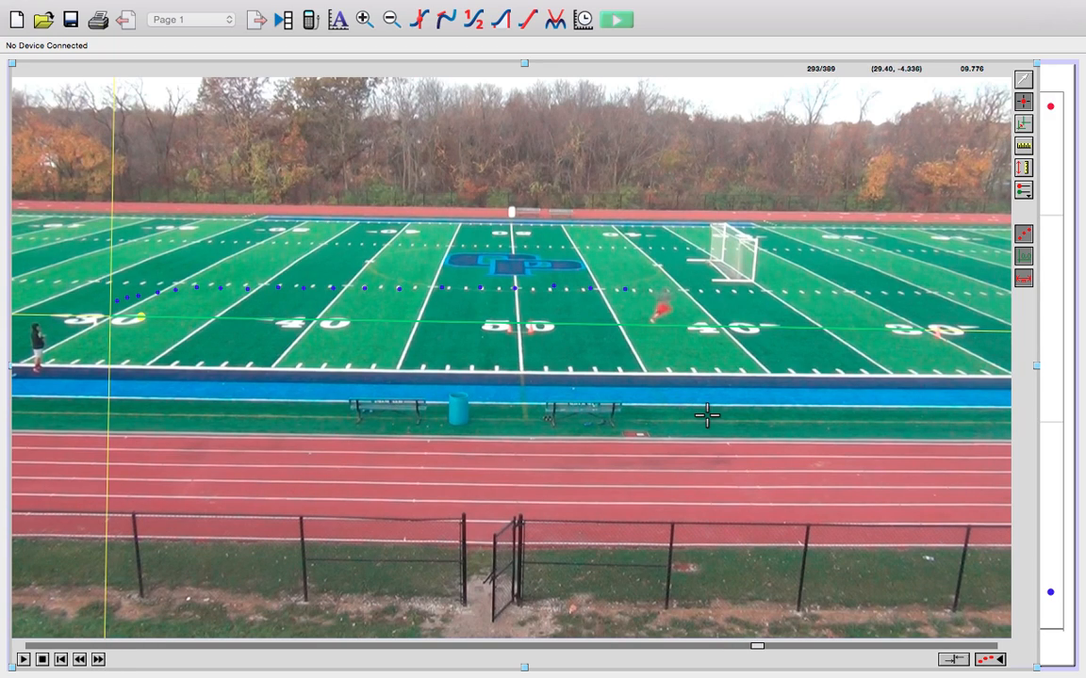
left_click(665, 288)
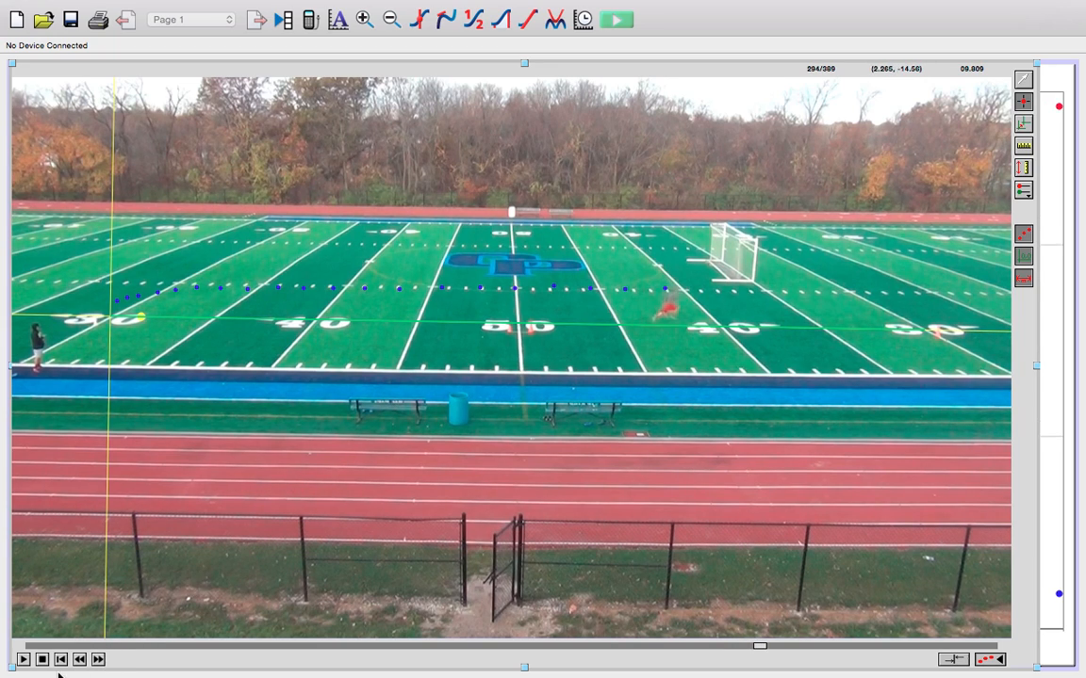
left_click(98, 659)
left_click(98, 660)
left_click(98, 660)
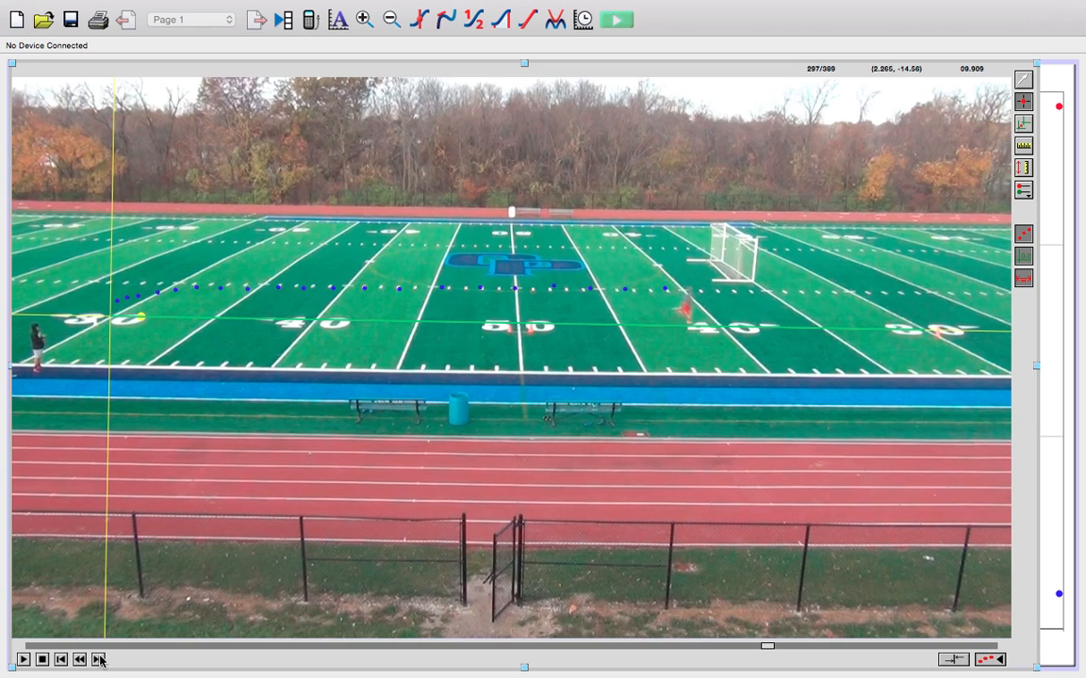
left_click(100, 660)
left_click(100, 660)
left_click(704, 292)
Continue the track beyond the second 40-yard line by marking the runner's head at frames 305 and 311.
left_click(100, 660)
left_click(101, 660)
left_click(101, 660)
left_click(101, 660)
left_click(99, 660)
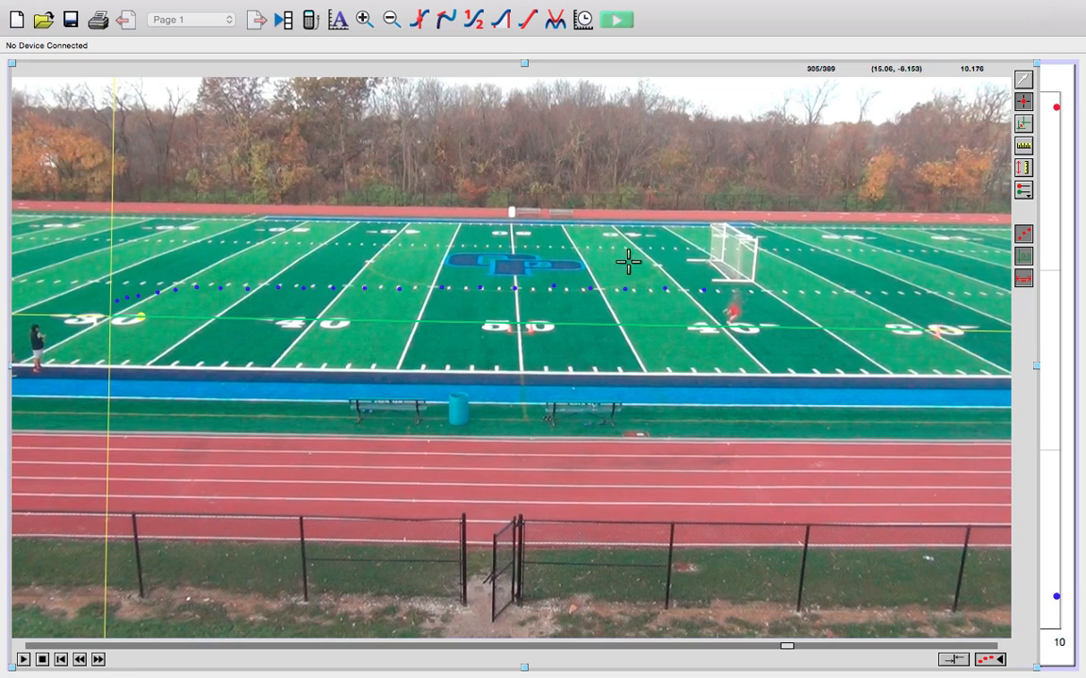
left_click(738, 290)
left_click(98, 659)
left_click(99, 660)
left_click(99, 660)
left_click(99, 659)
left_click(98, 660)
left_click(777, 292)
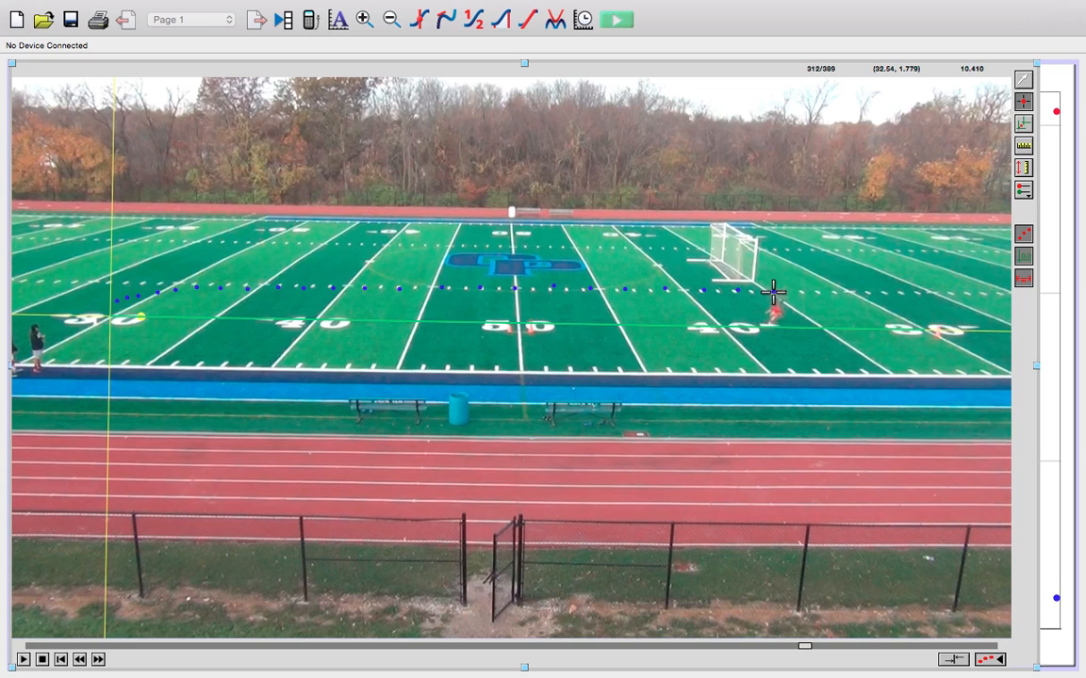
Advance the movie to frames 317 and 323, marking the runner's head at each.
left_click(99, 660)
left_click(99, 660)
left_click(99, 660)
left_click(99, 659)
left_click(99, 659)
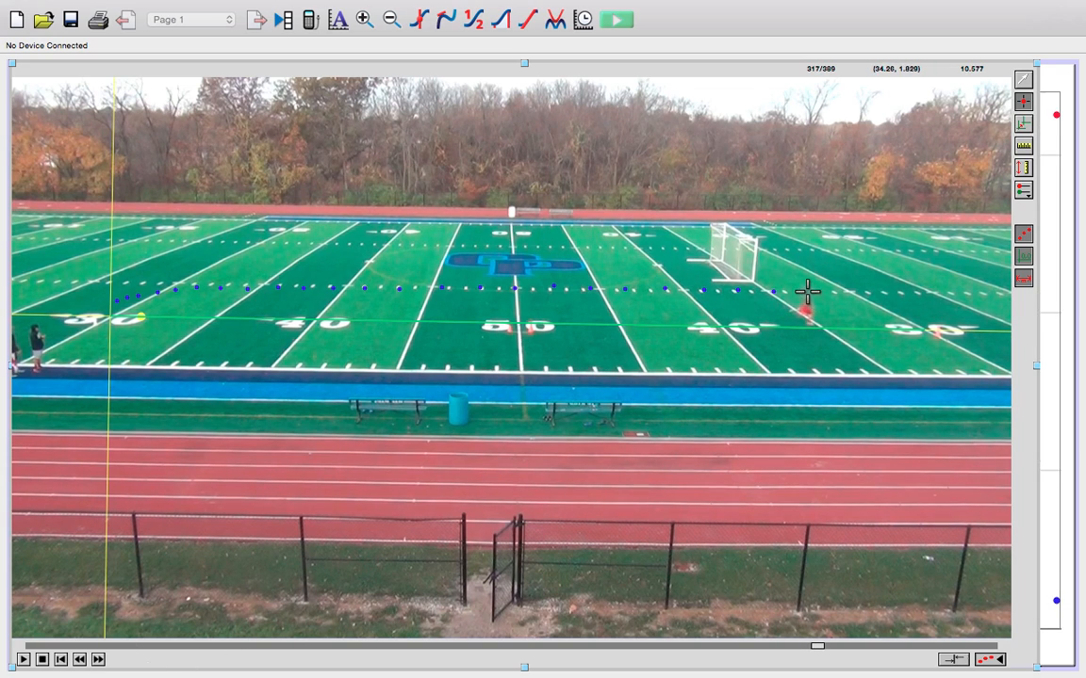
left_click(807, 292)
left_click(99, 660)
left_click(99, 660)
left_click(99, 660)
left_click(99, 660)
left_click(99, 660)
left_click(841, 291)
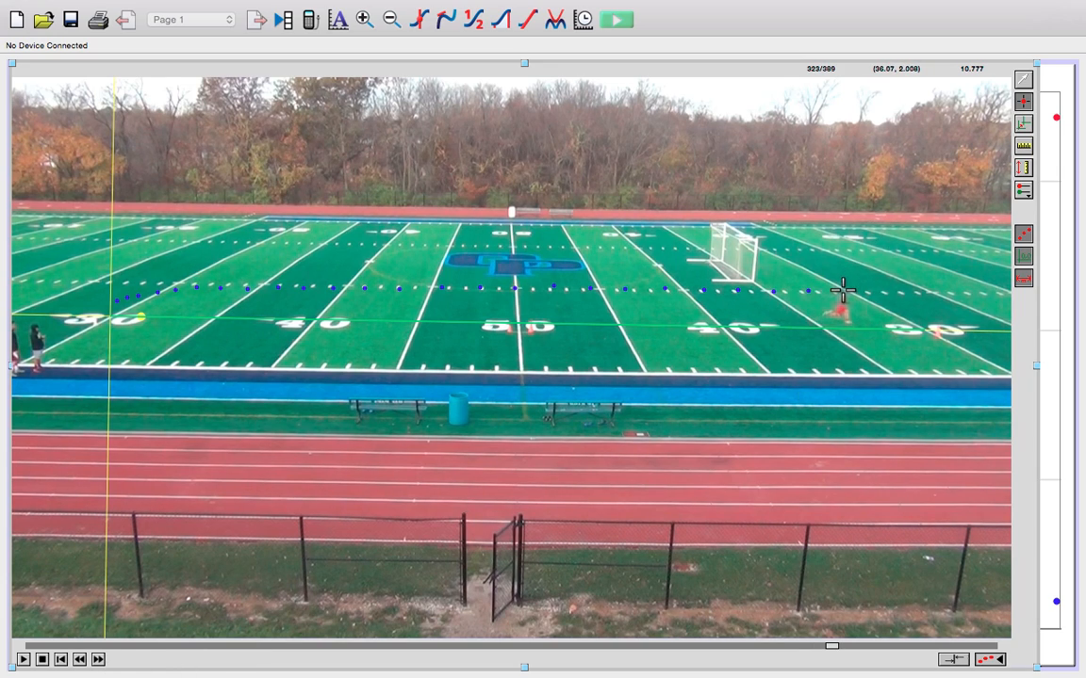
Advance the movie to frame 329 and mark the runner's head there.
left_click(99, 659)
left_click(99, 659)
left_click(99, 660)
left_click(99, 659)
left_click(99, 659)
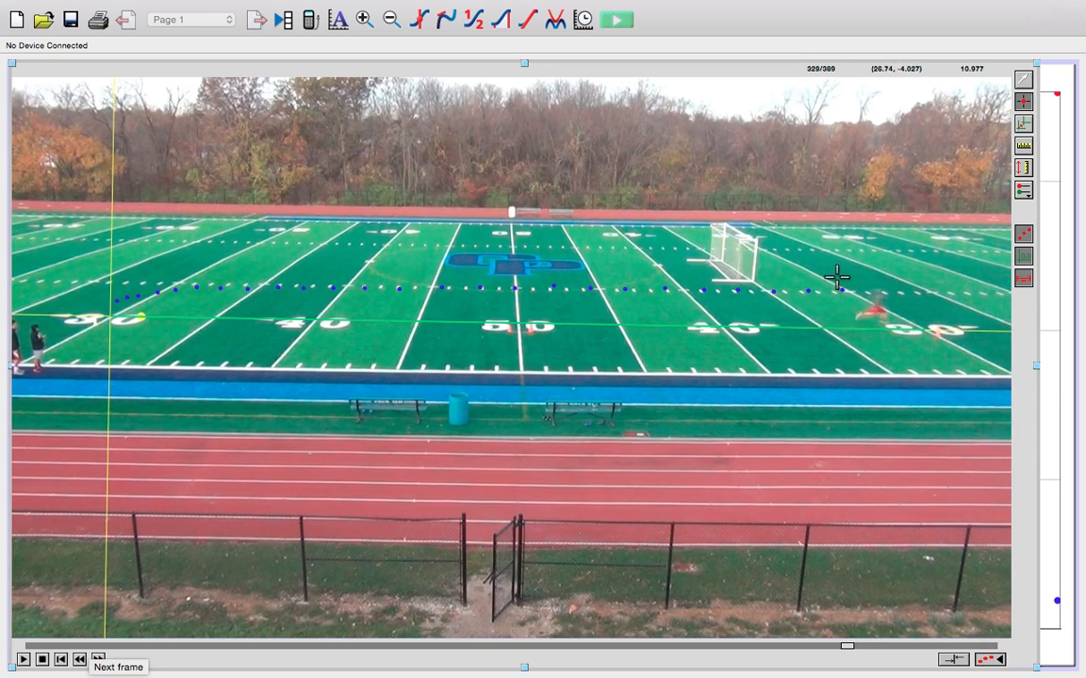
left_click(876, 293)
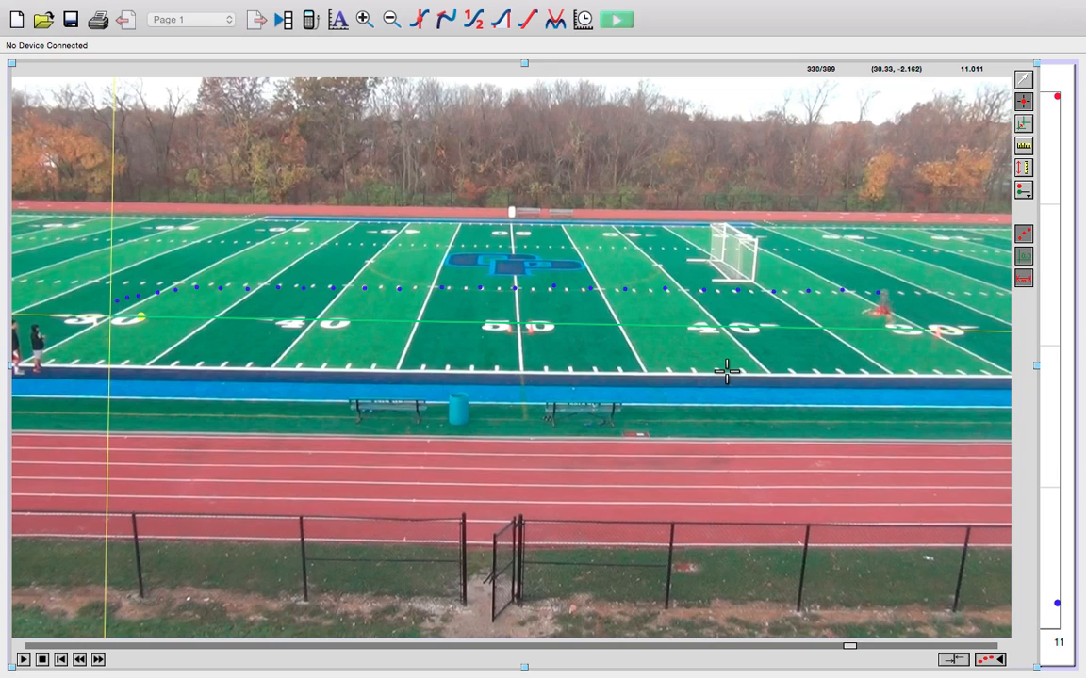
Mark the runner's head at frames 332 and 335 as he nears the 40-yard finish.
left_click(98, 661)
left_click(98, 661)
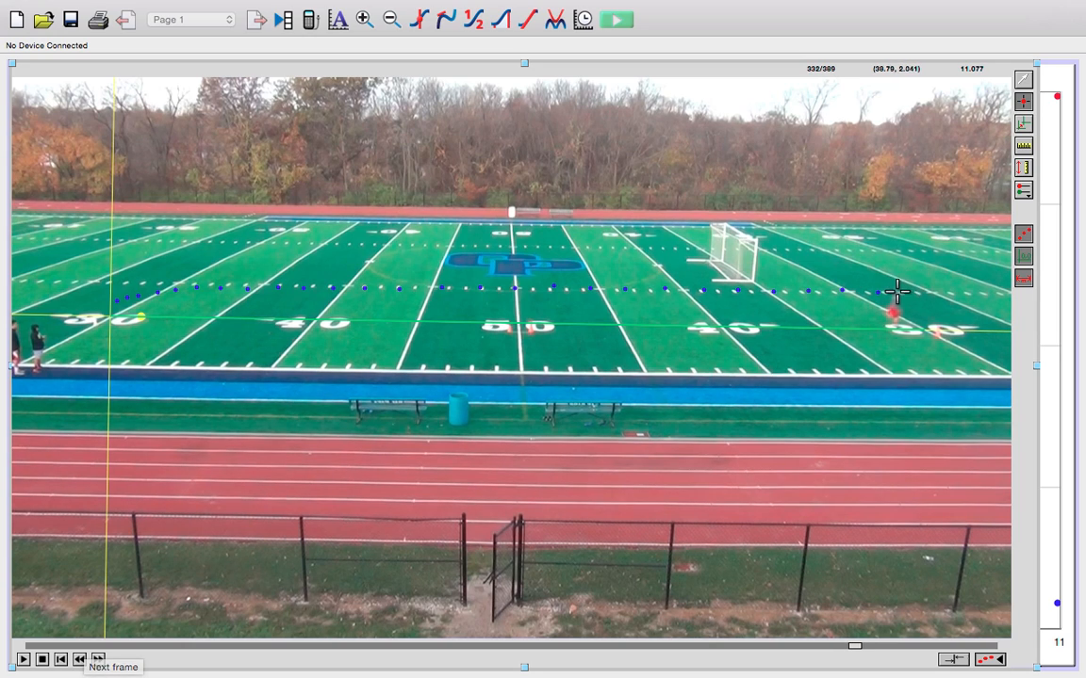
left_click(98, 661)
left_click(98, 661)
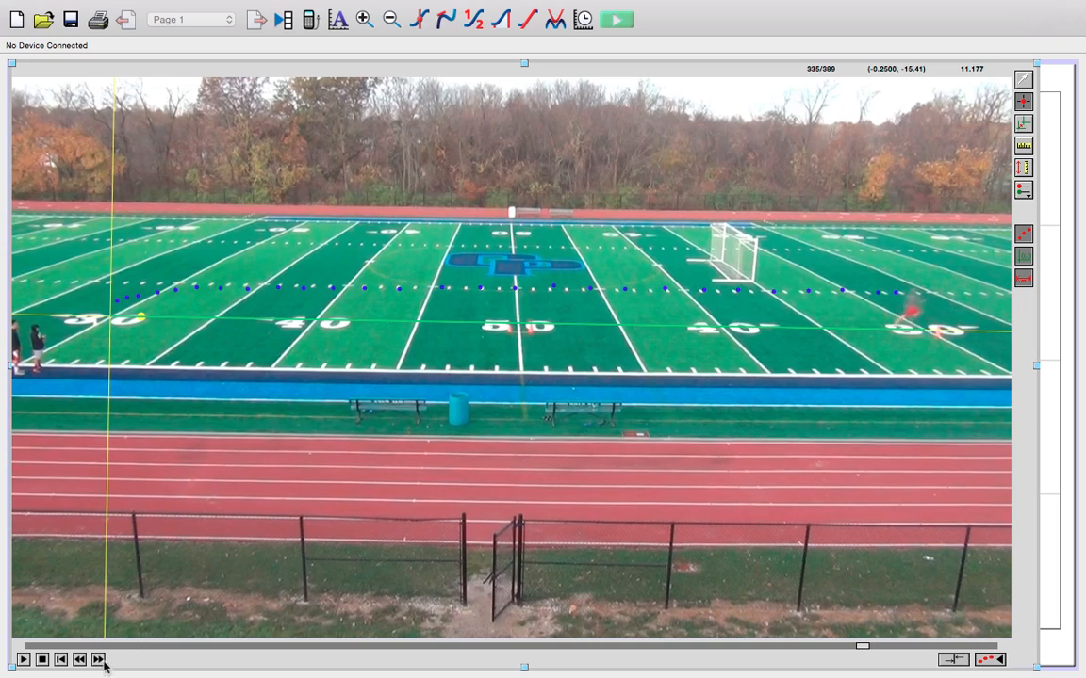
left_click(915, 292)
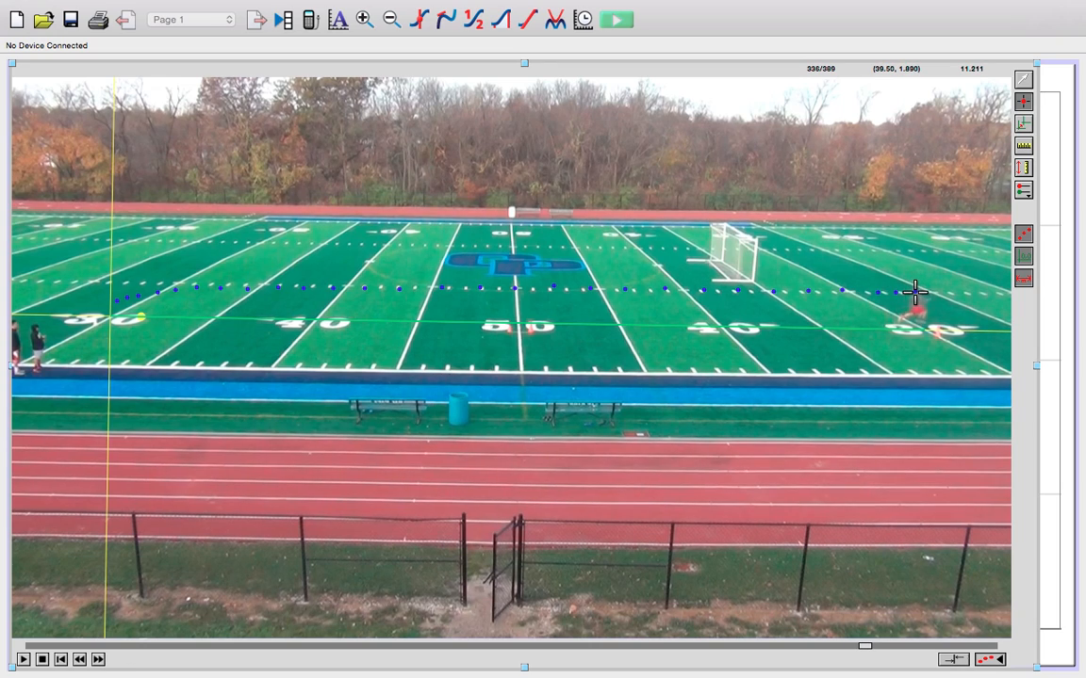
Complete the track past the finish by marking the runner's head at frames 338 and 341.
left_click(98, 661)
left_click(98, 661)
left_click(933, 293)
left_click(99, 661)
left_click(99, 662)
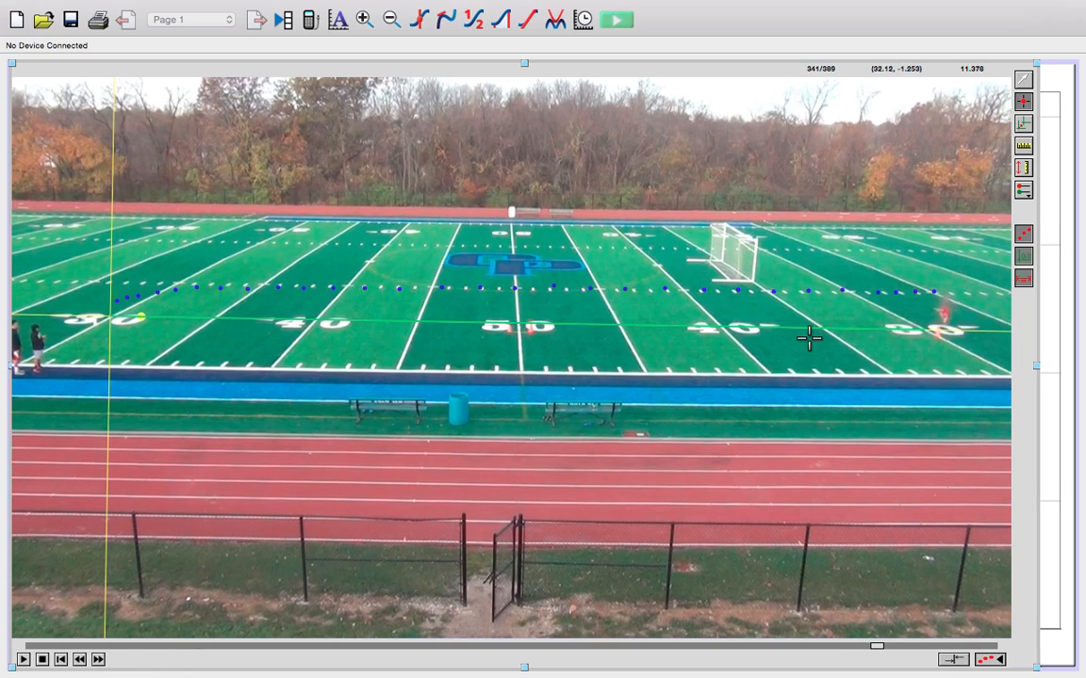
left_click(947, 294)
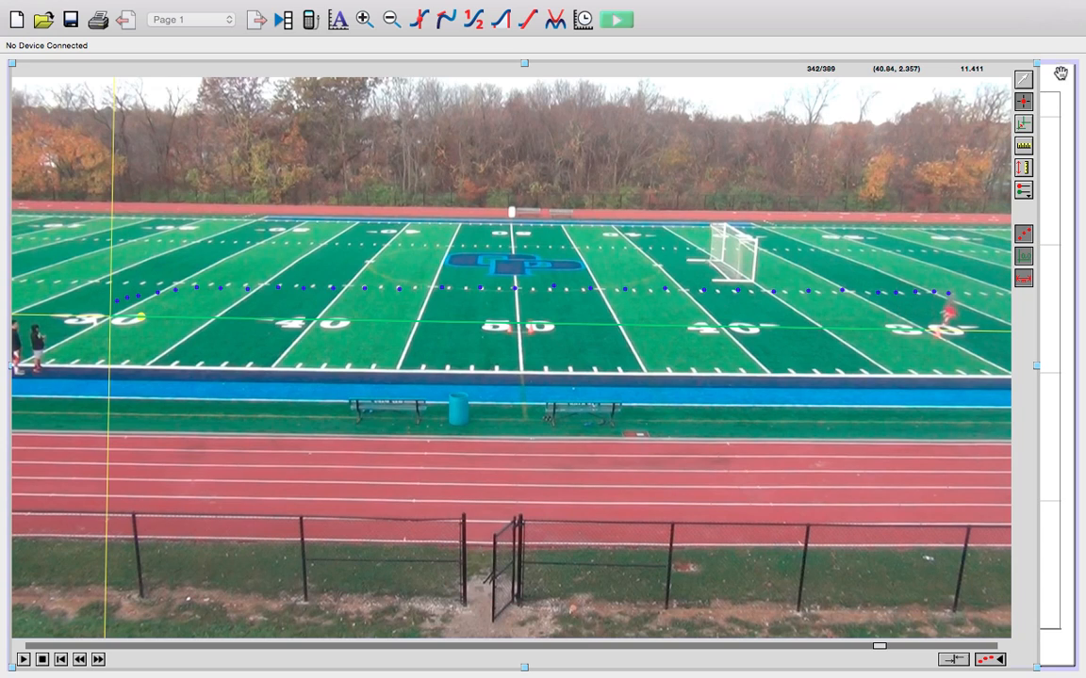
Switch to the worksheet in Pages and highlight step 5 about inserting a second graph.
key("ctrl+Right")
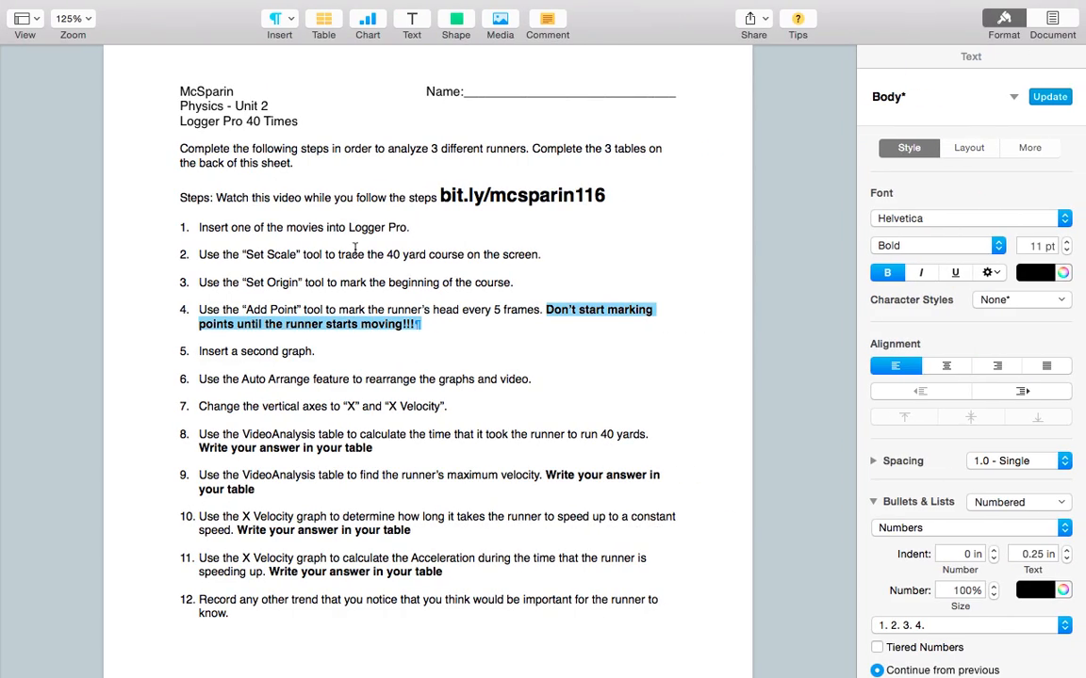
left_click(325, 354)
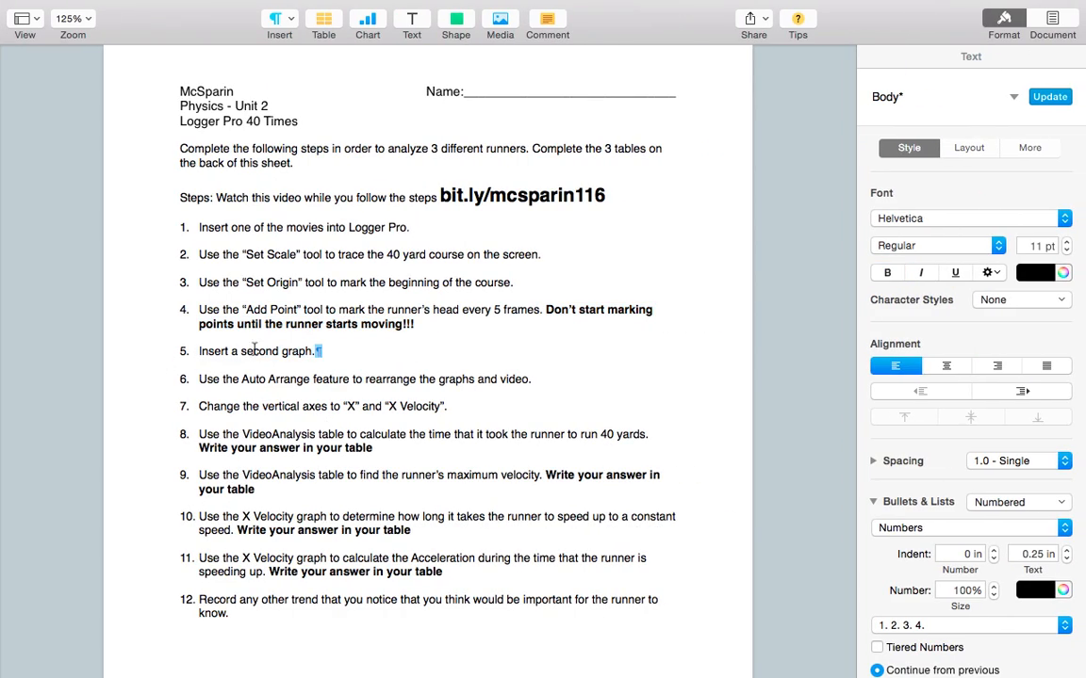
left_click_drag(310, 348, 196, 349)
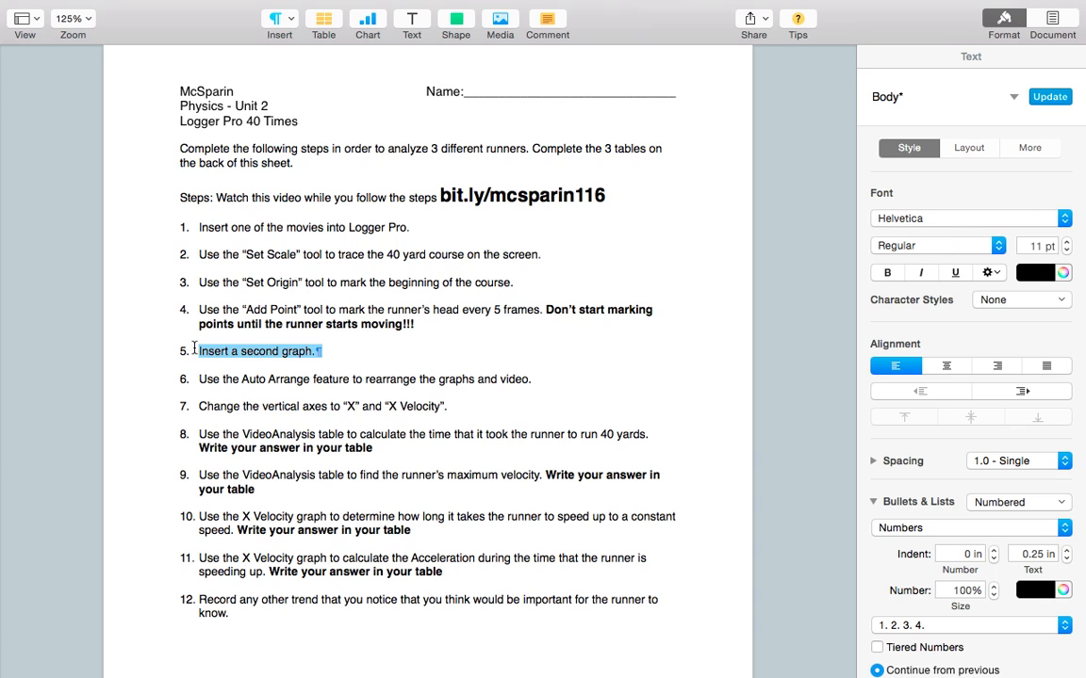
Return to Logger Pro and insert a second graph on the page.
key("ctrl+Left")
mouse_move(357, 5)
left_click(392, 9)
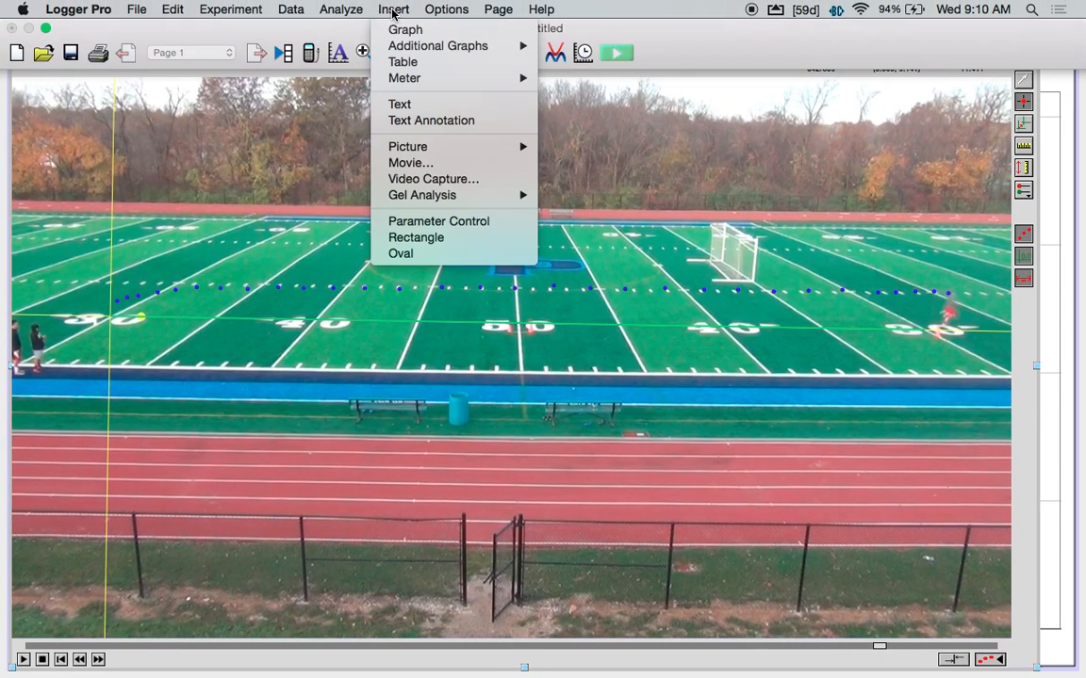
left_click(396, 30)
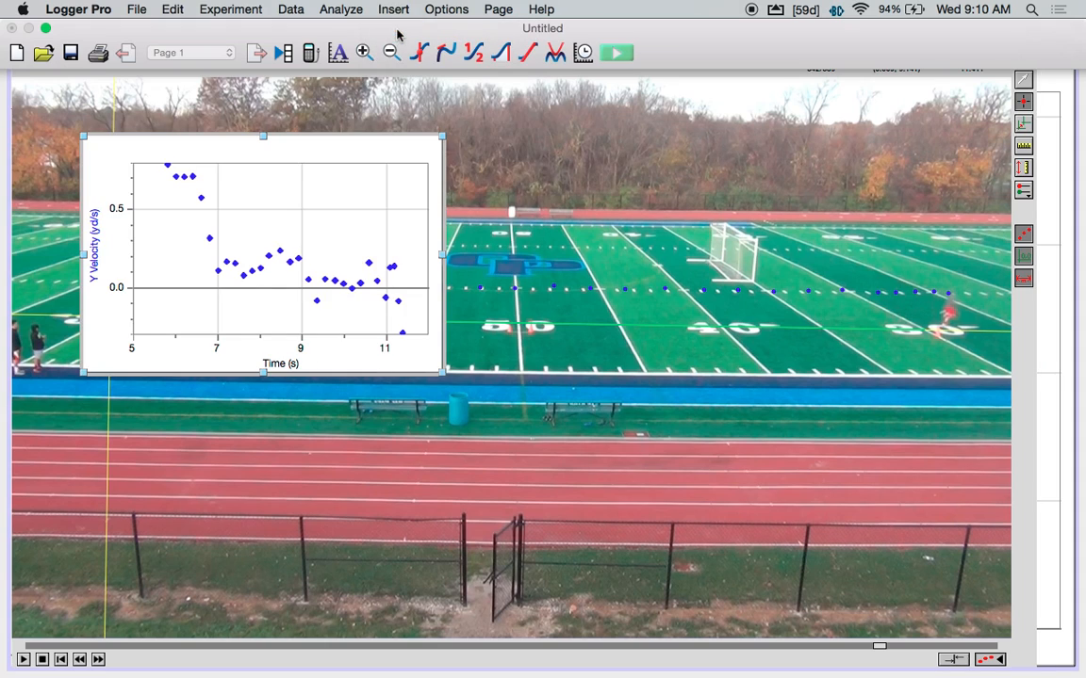
Go to the Pages worksheet and highlight step 6 about the Auto Arrange feature.
key("ctrl+Right")
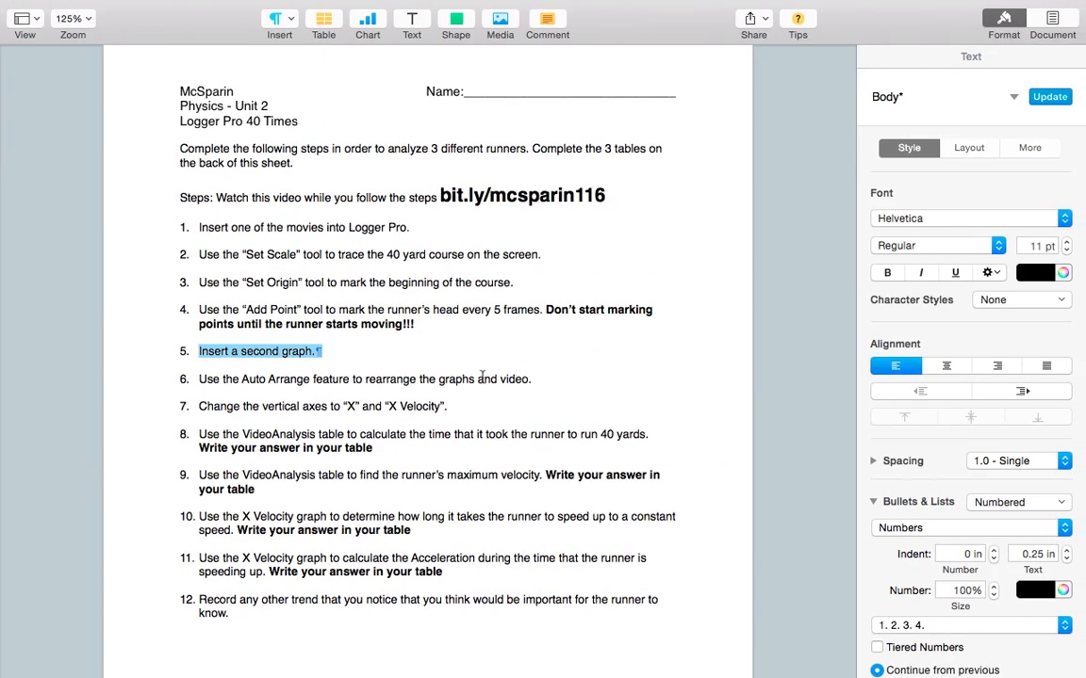
left_click_drag(554, 381, 179, 379)
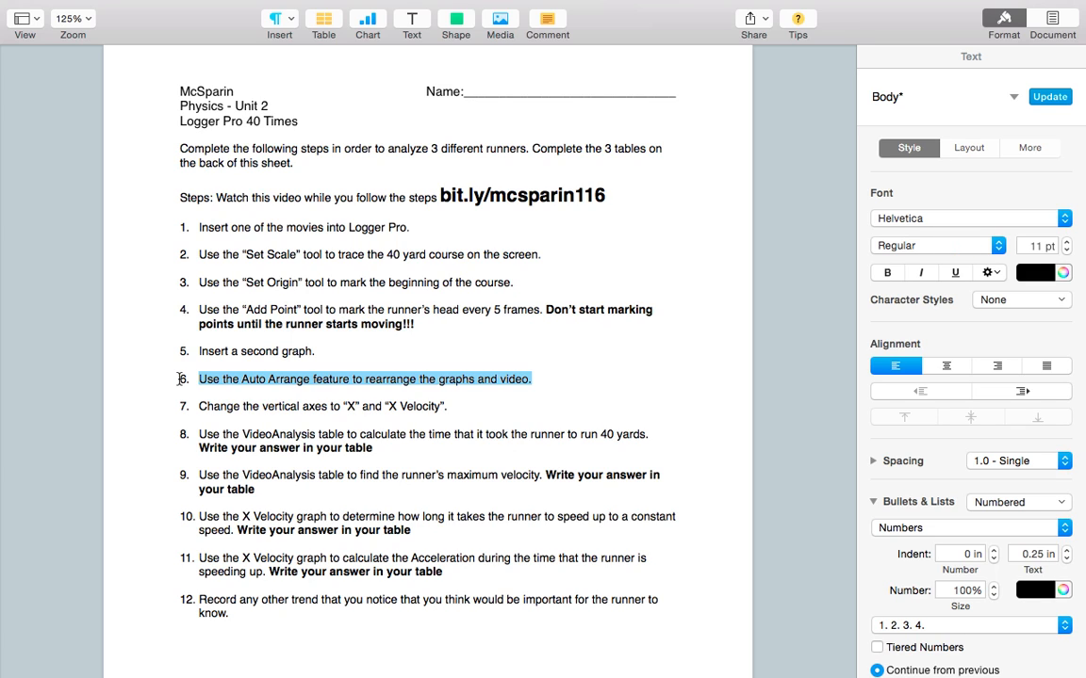
Back in Logger Pro, auto arrange the page and shrink the movie so it clears the VideoAnalysis table and upper graph.
key("ctrl+Left")
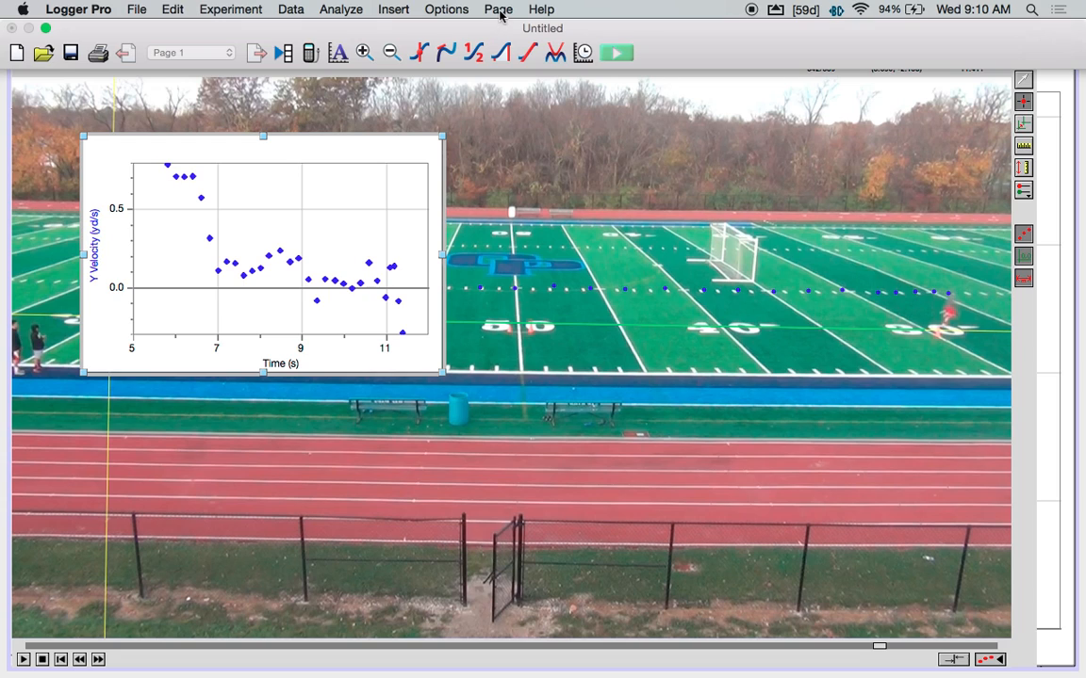
left_click(498, 10)
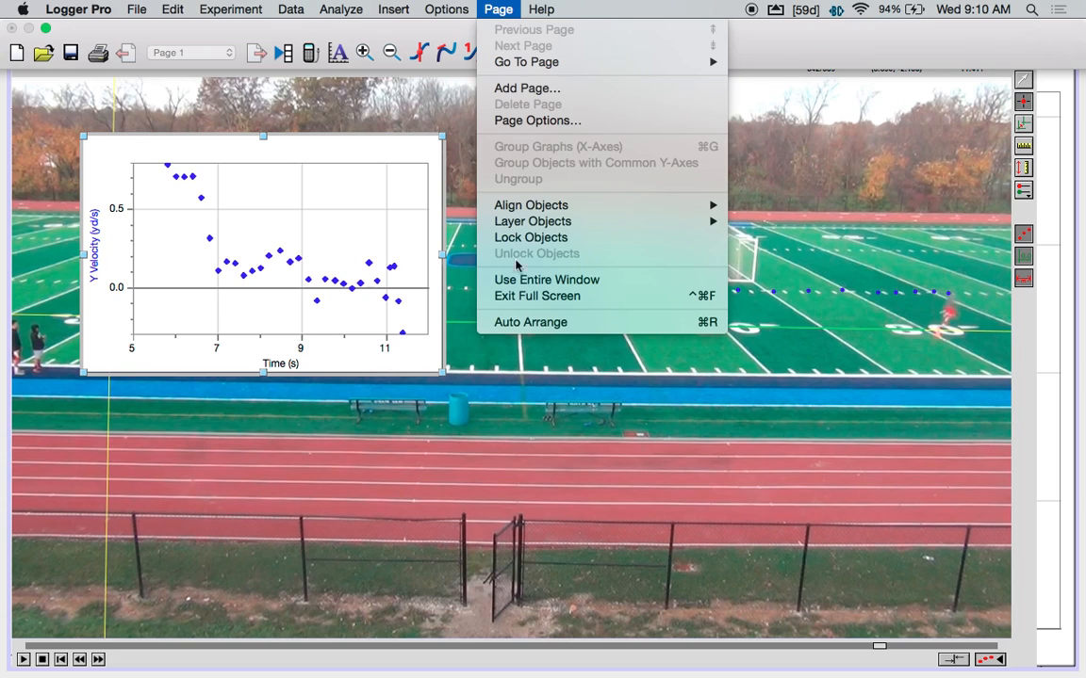
left_click(535, 323)
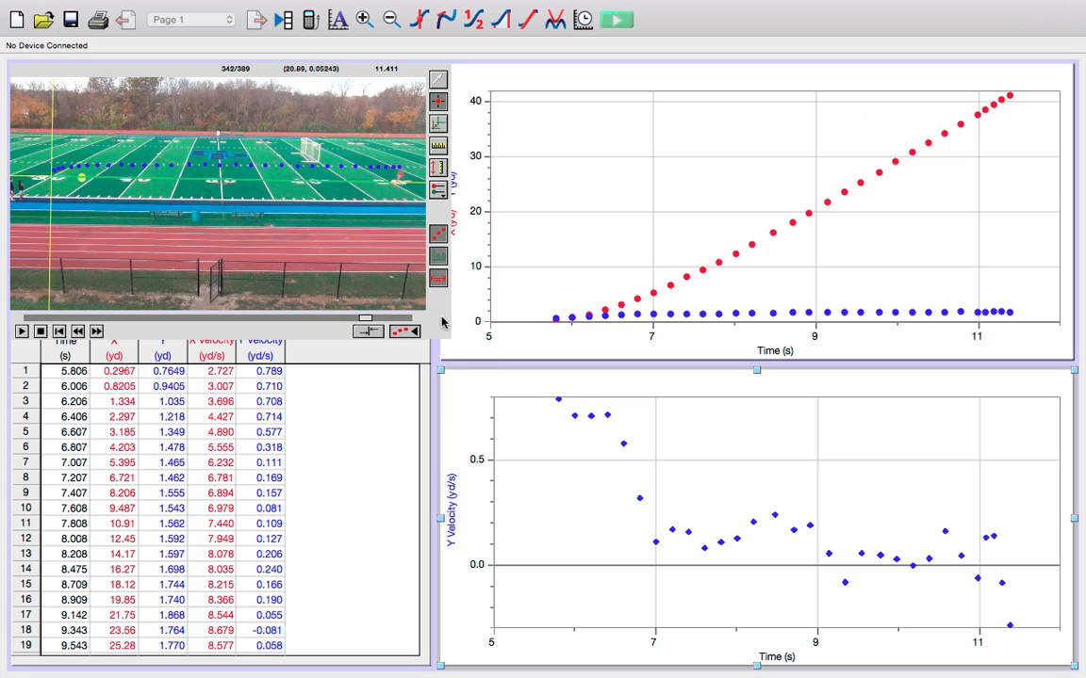
left_click(443, 322)
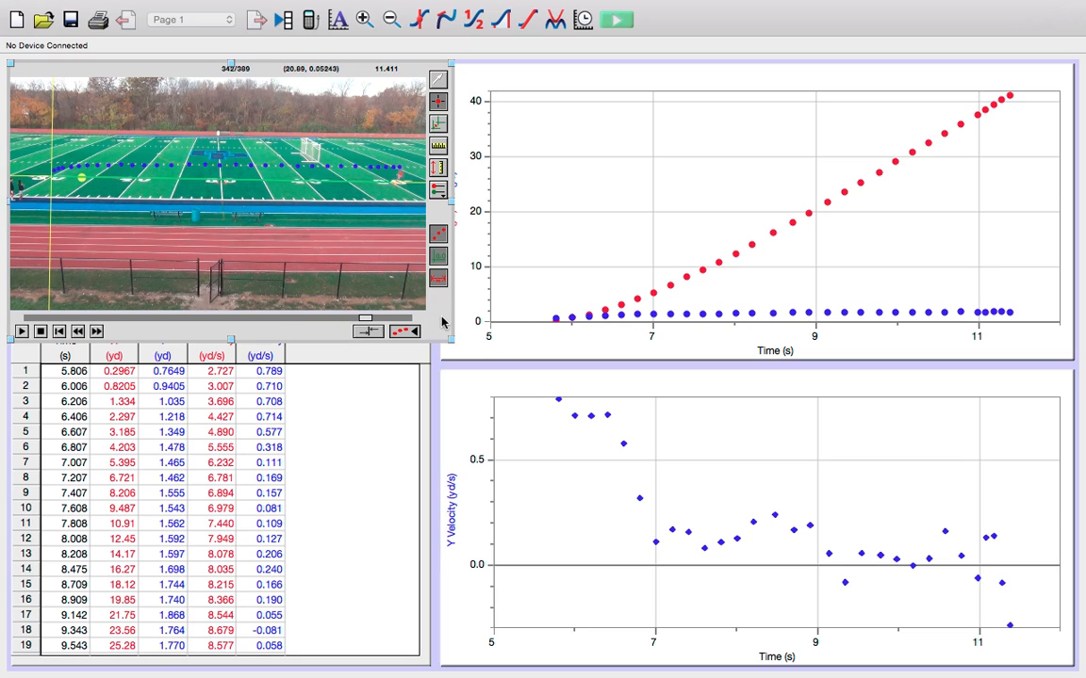
left_click_drag(452, 342, 389, 308)
Switch to the Pages worksheet and highlight step 7 about changing the vertical axes.
key("ctrl+Right")
scroll(427, 345, "down", 1)
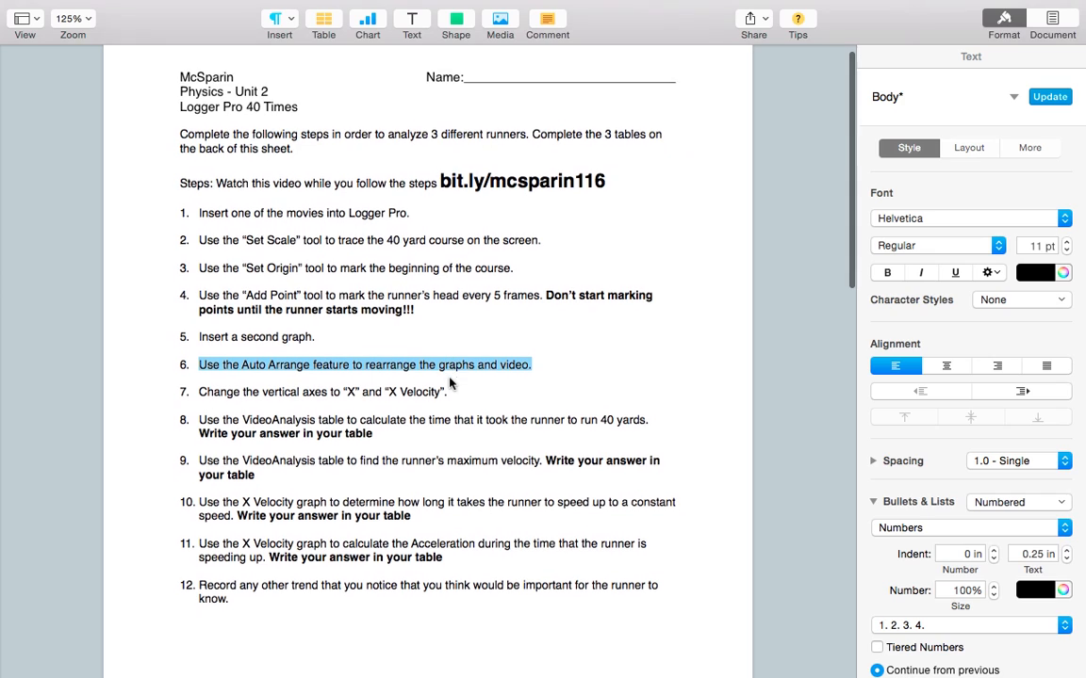
left_click_drag(457, 390, 195, 391)
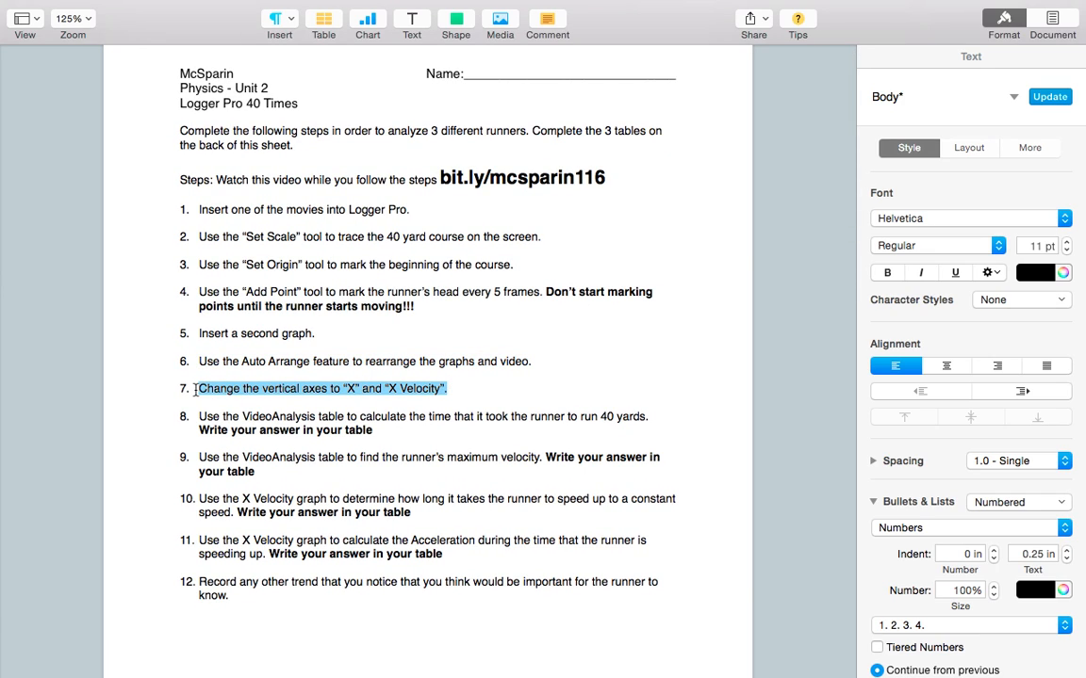
In Logger Pro, set the upper graph's vertical axis to X and the lower graph's to X Velocity.
key("ctrl+Left")
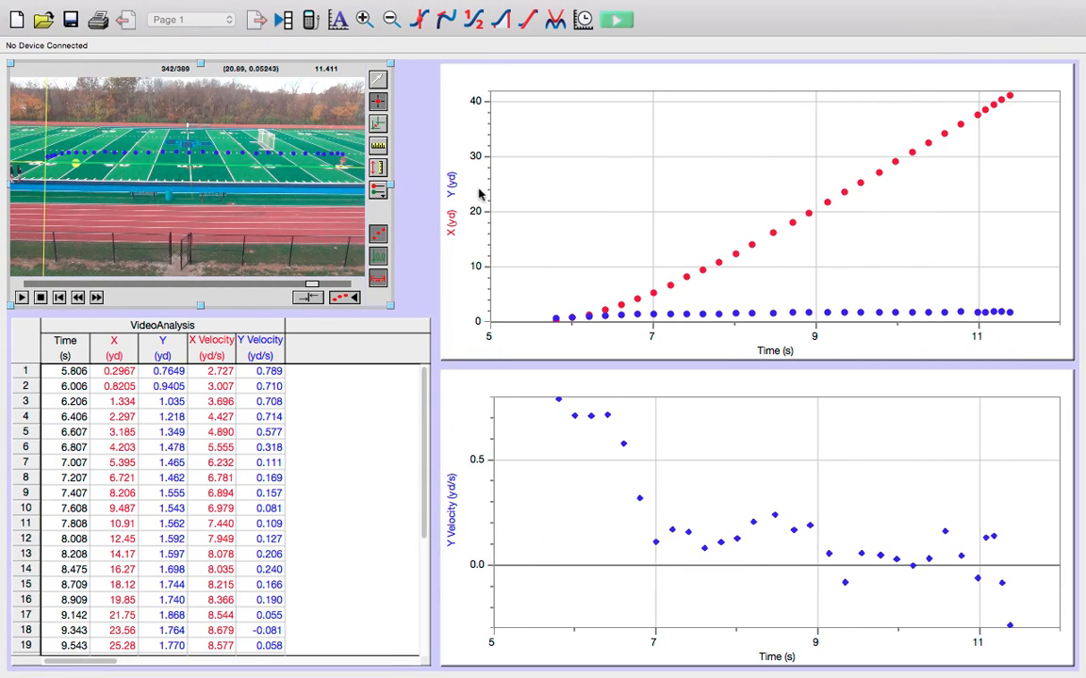
left_click(453, 190)
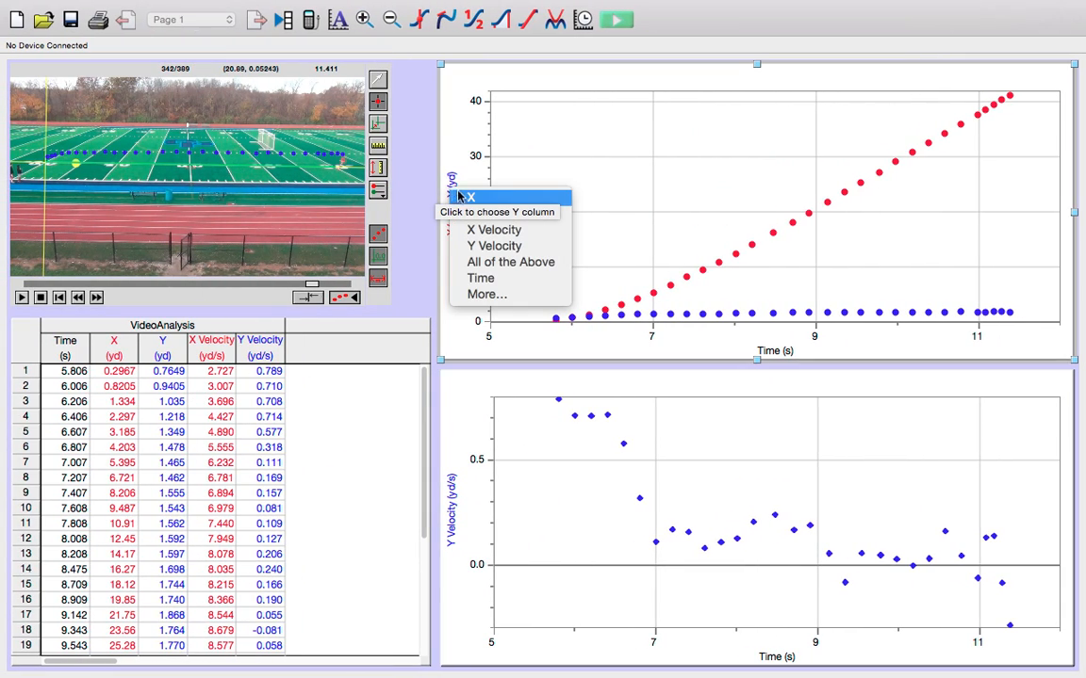
left_click(464, 196)
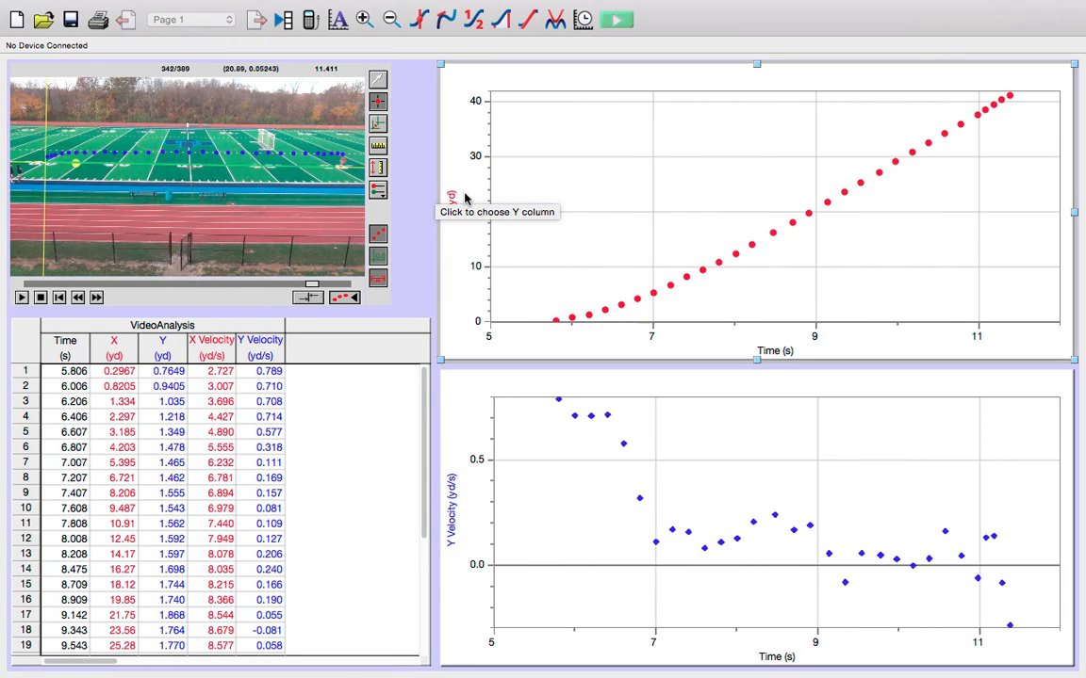
left_click(453, 485)
left_click(469, 538)
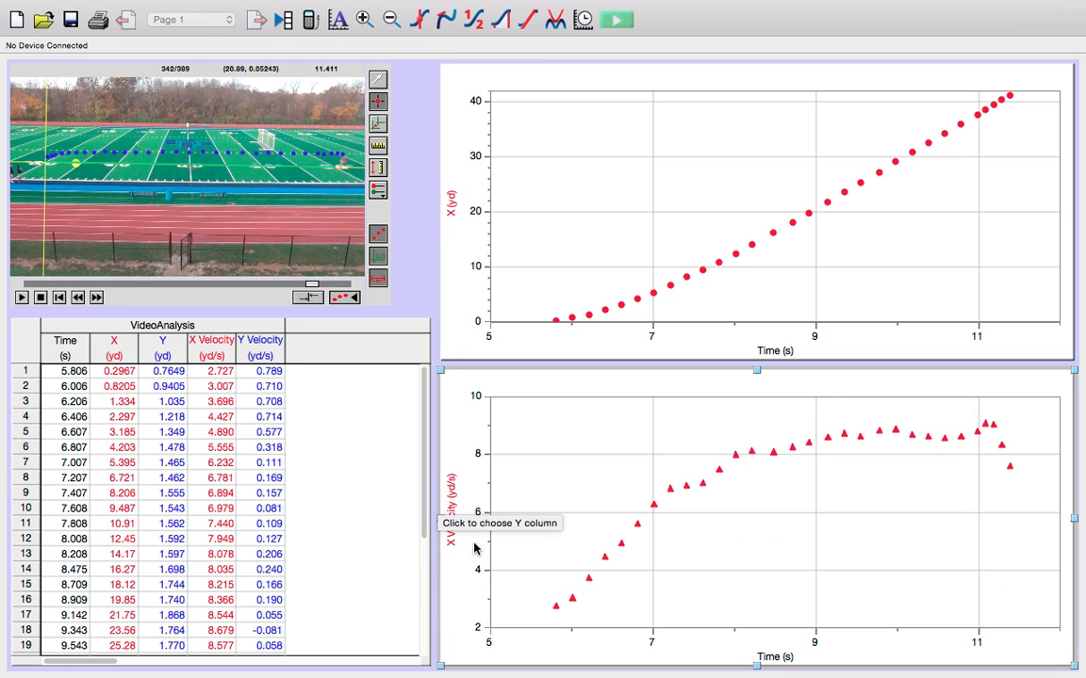
Highlight worksheet step 8 in Pages and look up the 40-yard and starting times in Logger Pro's VideoAnalysis table.
key("ctrl+Right")
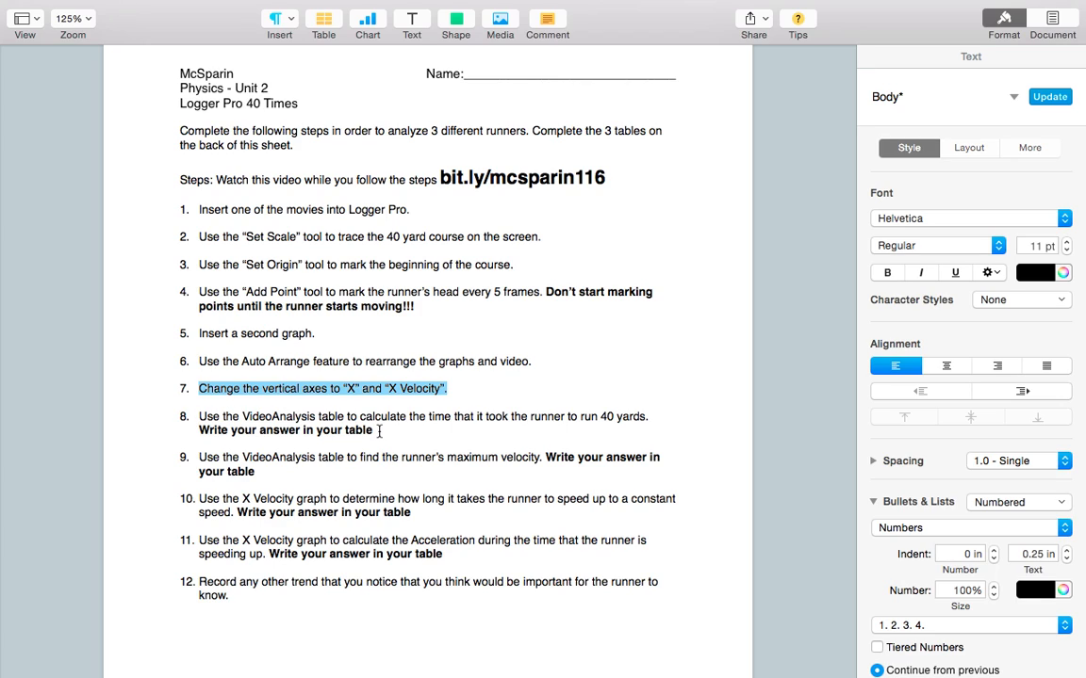
left_click_drag(380, 431, 224, 422)
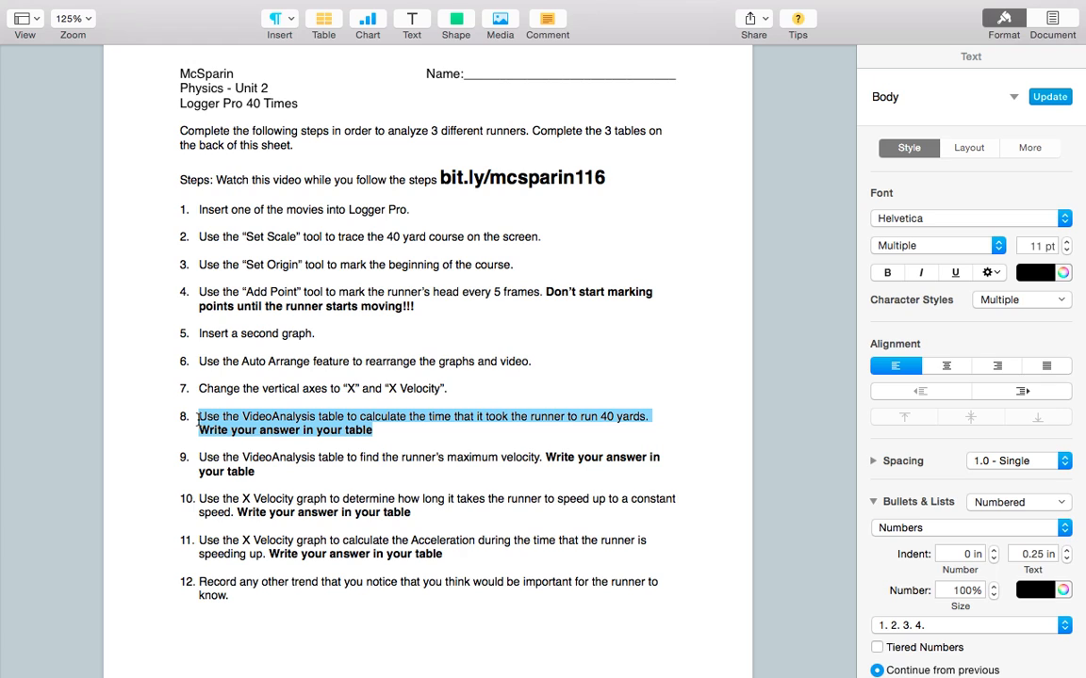
key("ctrl+Left")
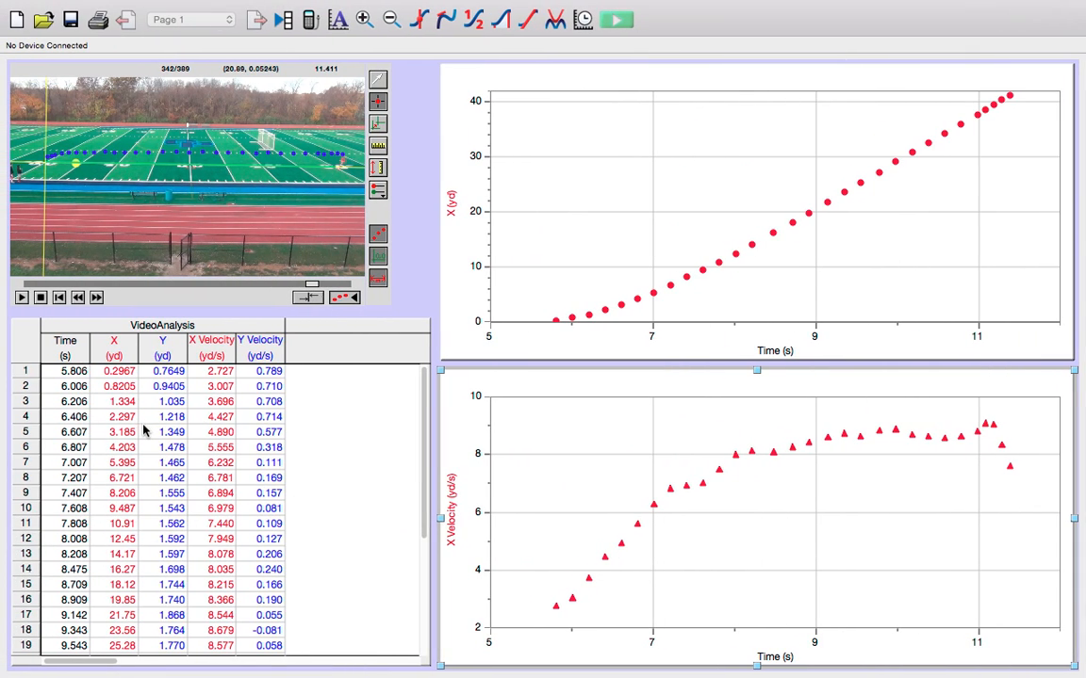
left_click(306, 429)
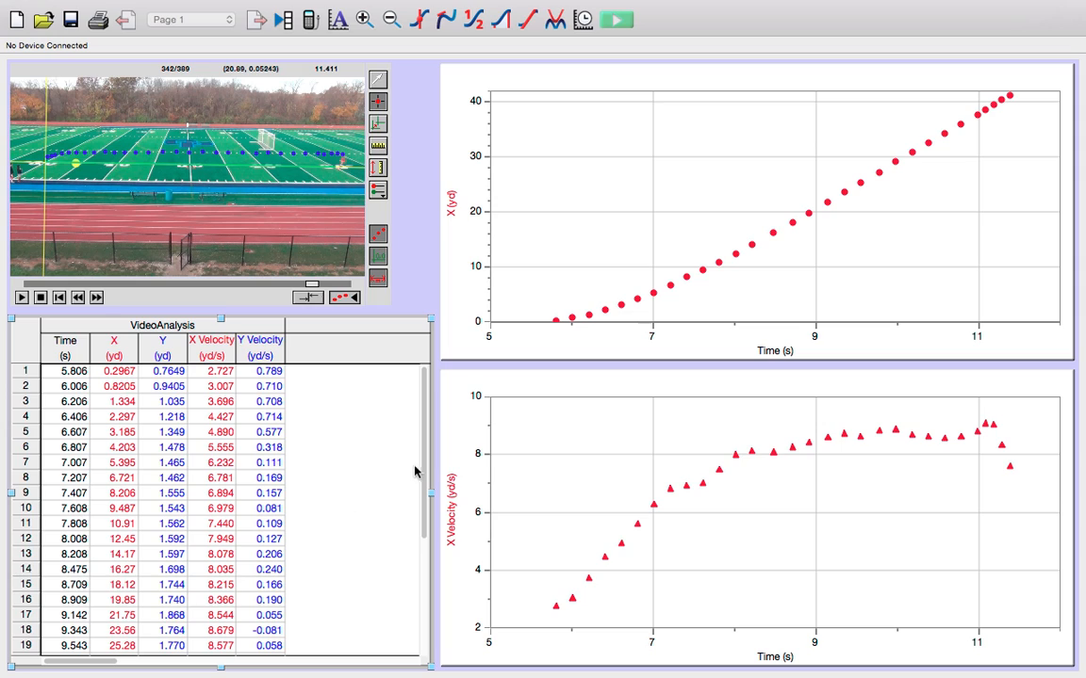
scroll(423, 452, "down", 4)
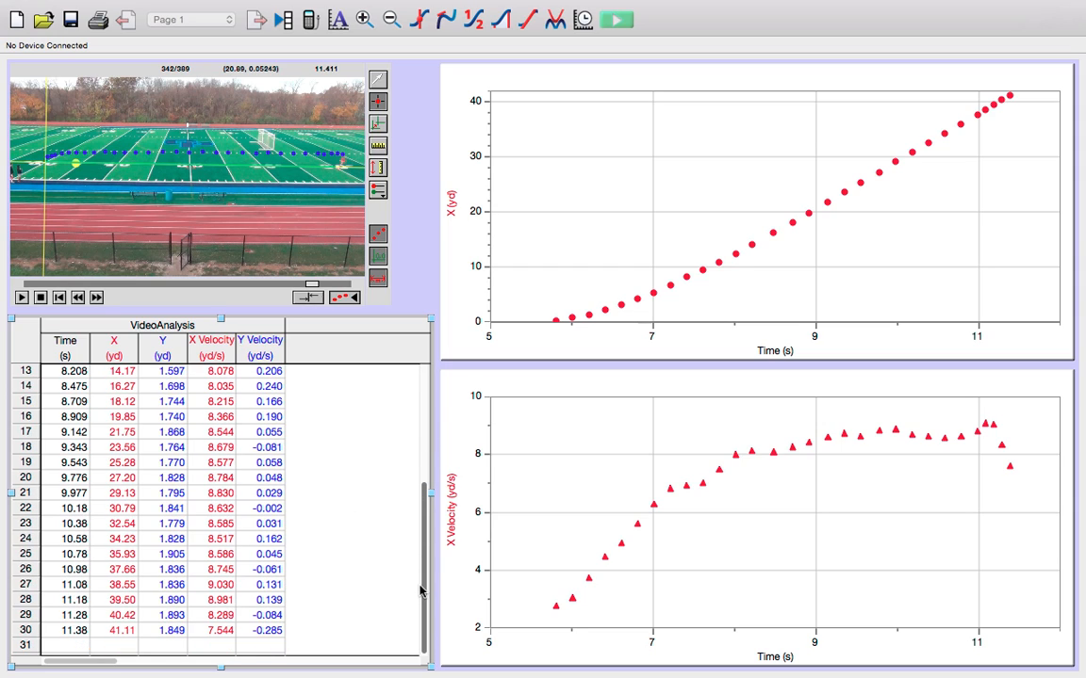
left_click(116, 618)
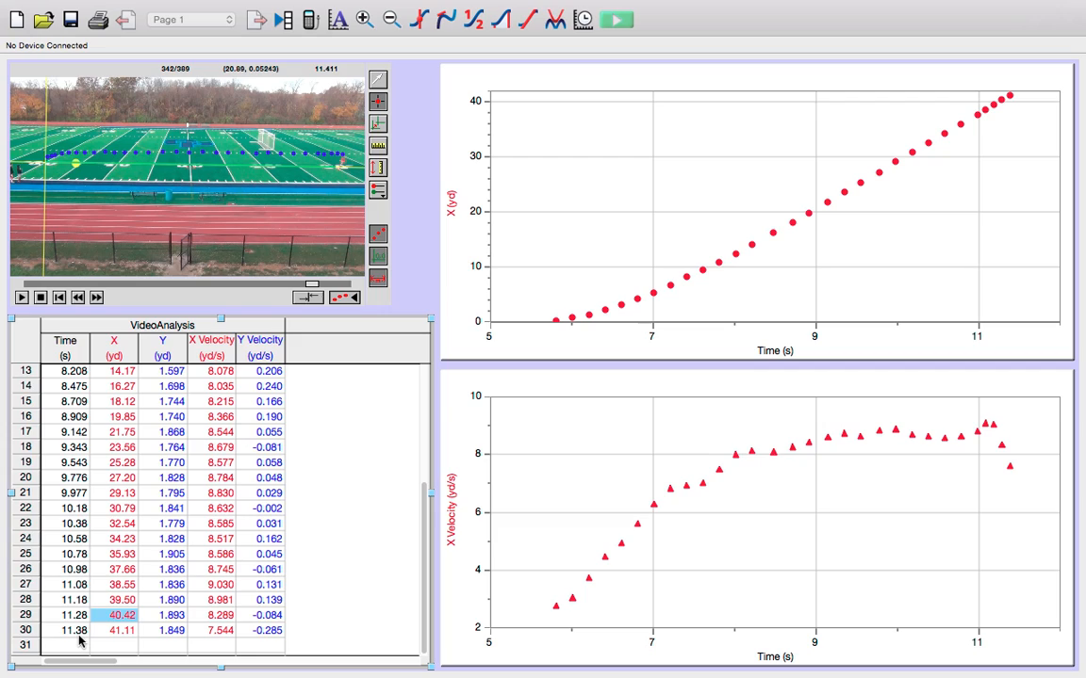
left_click(75, 617)
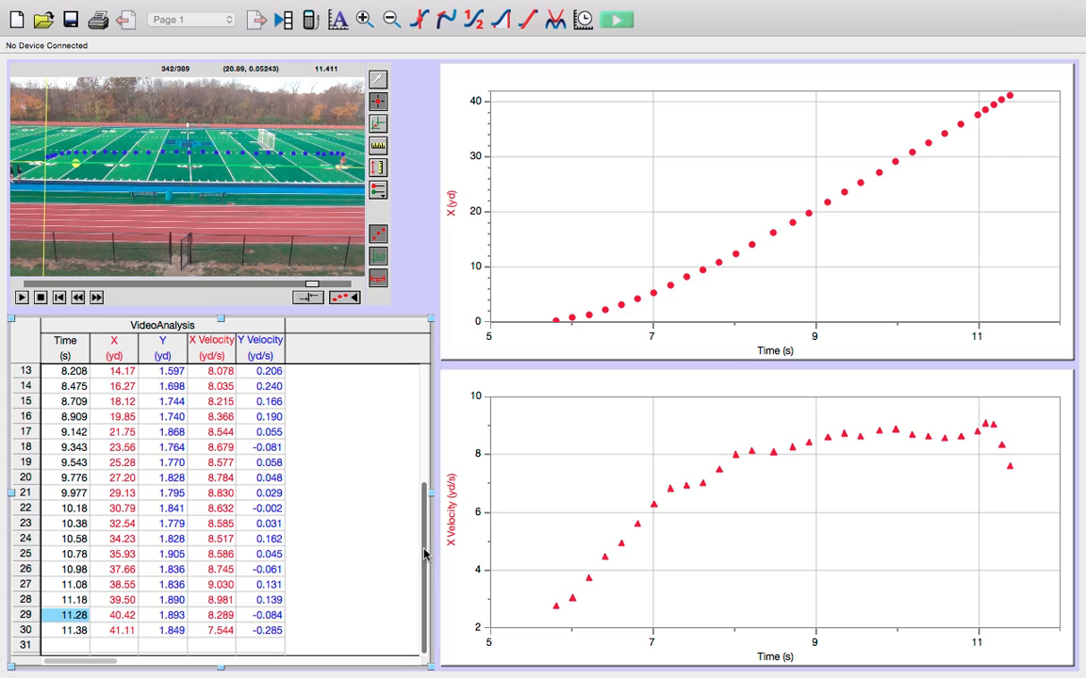
left_click_drag(421, 488, 421, 372)
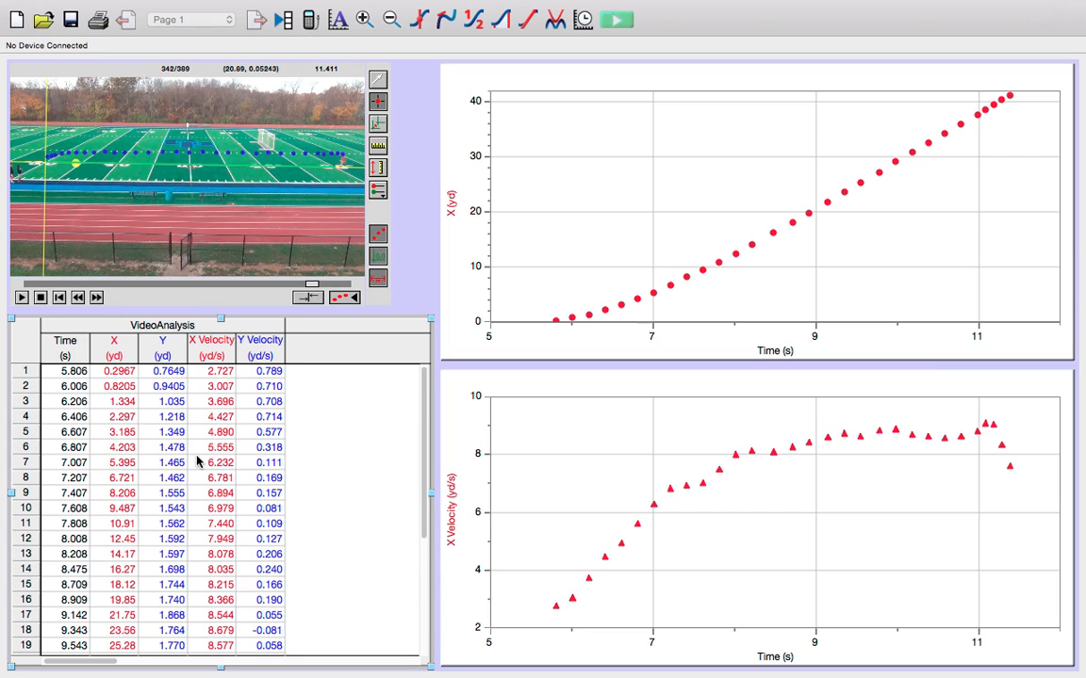
Open Calculator and enter the runner's 40-yard time, 11.28.
mouse_move(569, 650)
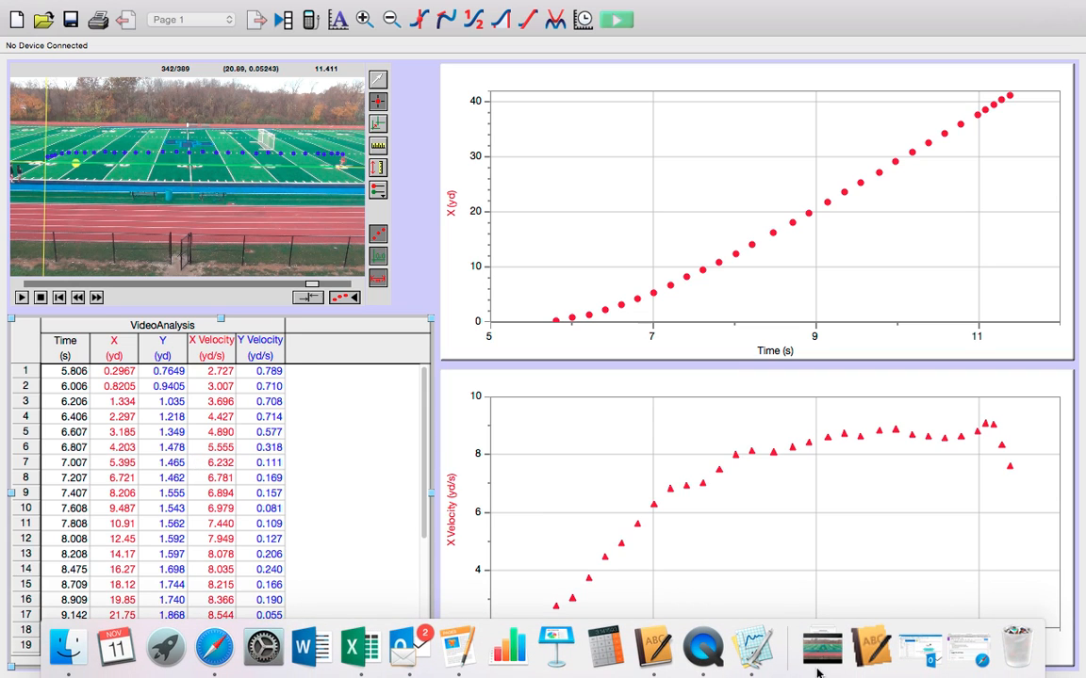
left_click(608, 647)
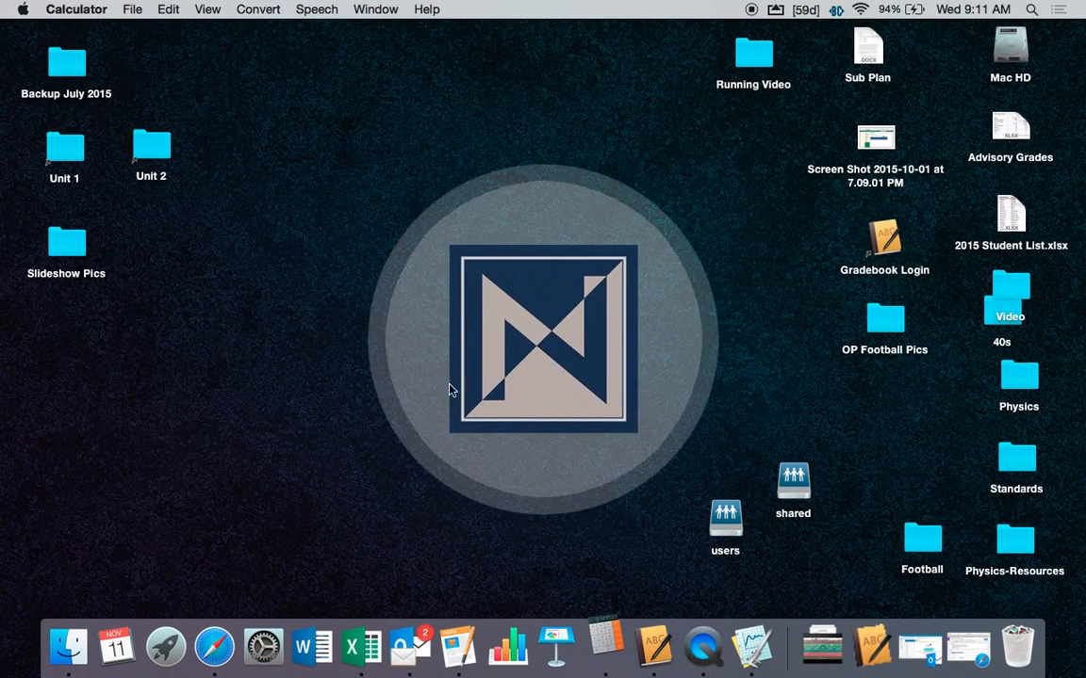
left_click(530, 525)
left_click(530, 525)
left_click(628, 575)
left_click(575, 523)
left_click(579, 454)
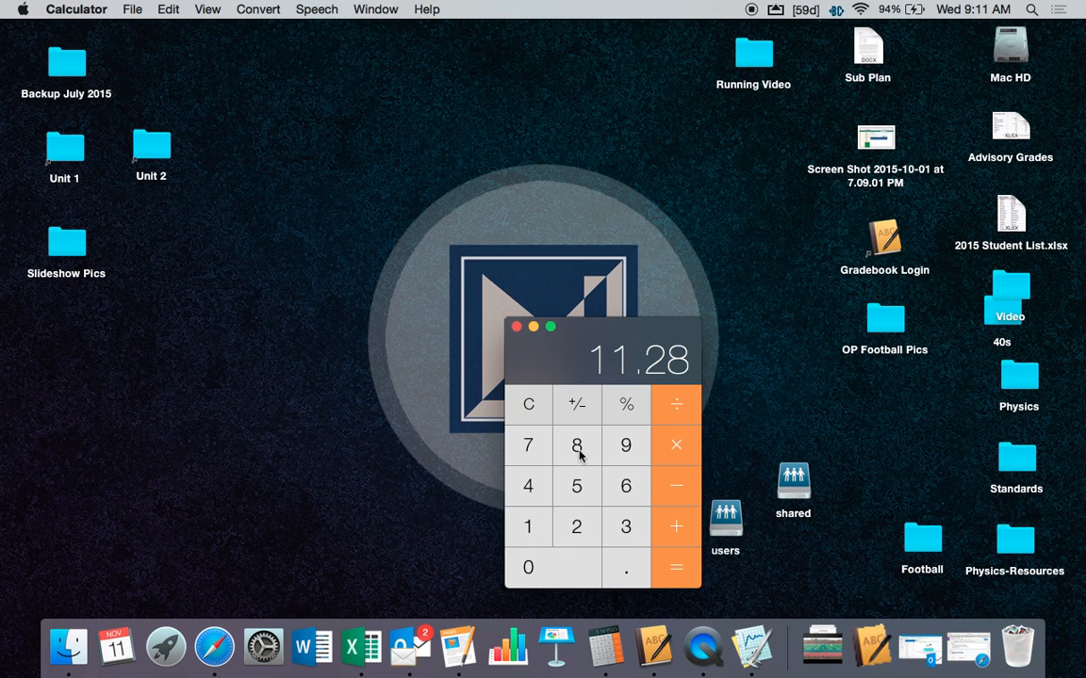
Check the starting time in Logger Pro's VideoAnalysis table, and in Calculator subtract 5.806 from the entered 40-yard time.
key("ctrl+Right")
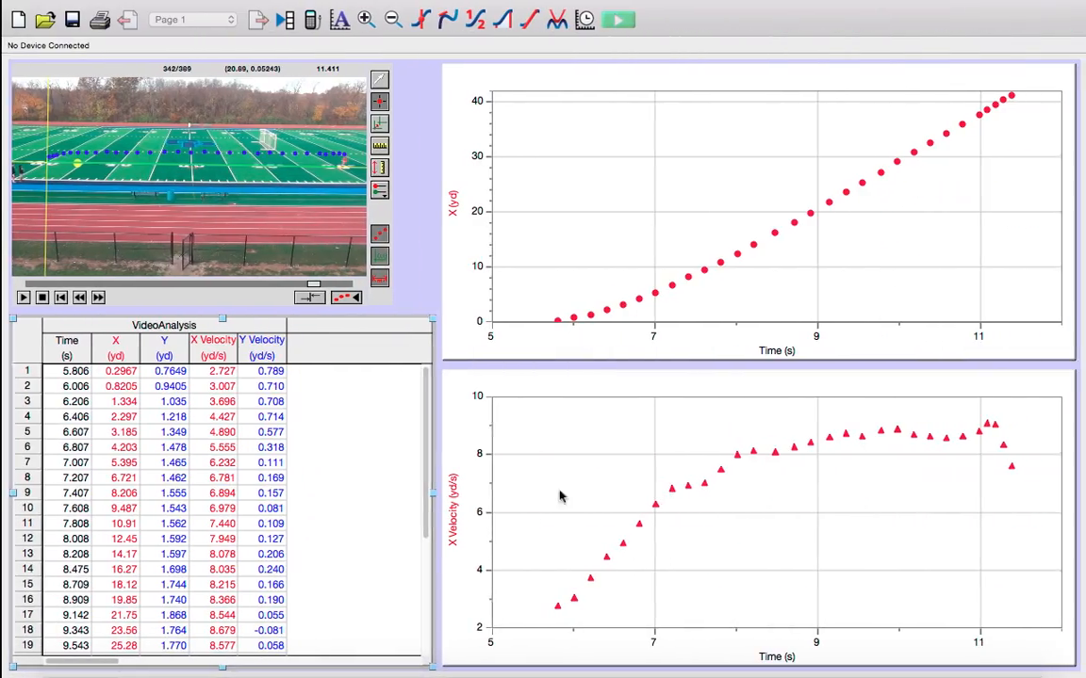
key("ctrl+Left")
left_click(575, 488)
left_click(616, 569)
left_click(580, 448)
left_click(574, 558)
left_click(623, 499)
left_click(675, 568)
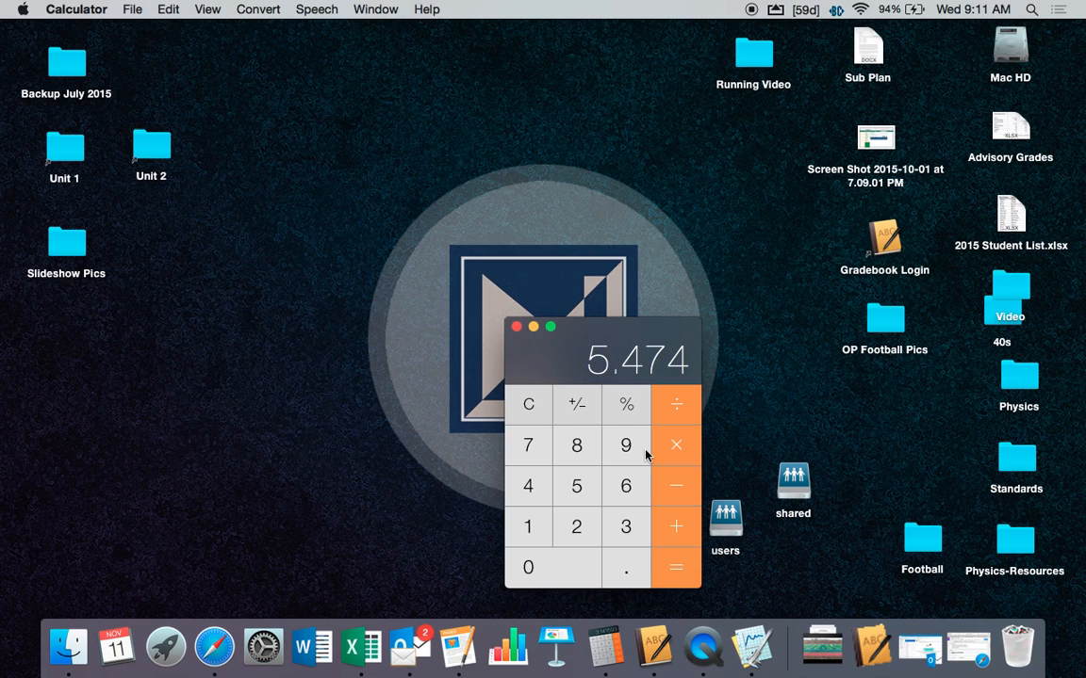
Switch to the Pages worksheet and enter 5.474 after "40 Time:" in the first runner table.
key("ctrl+Right")
key("ctrl+Right")
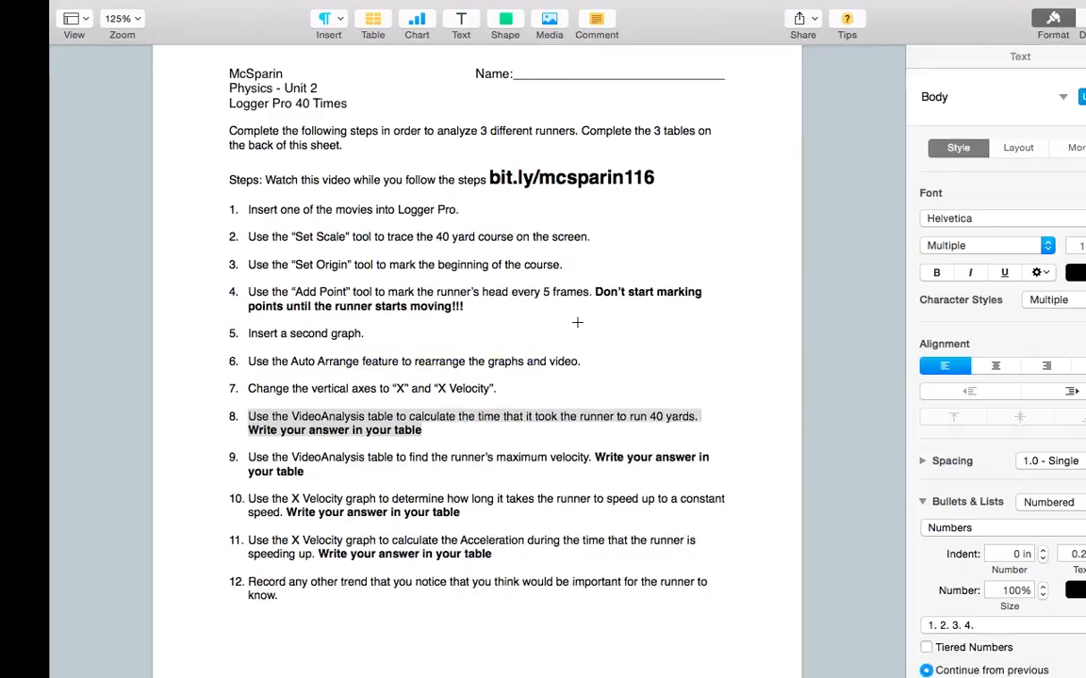
left_click(400, 439)
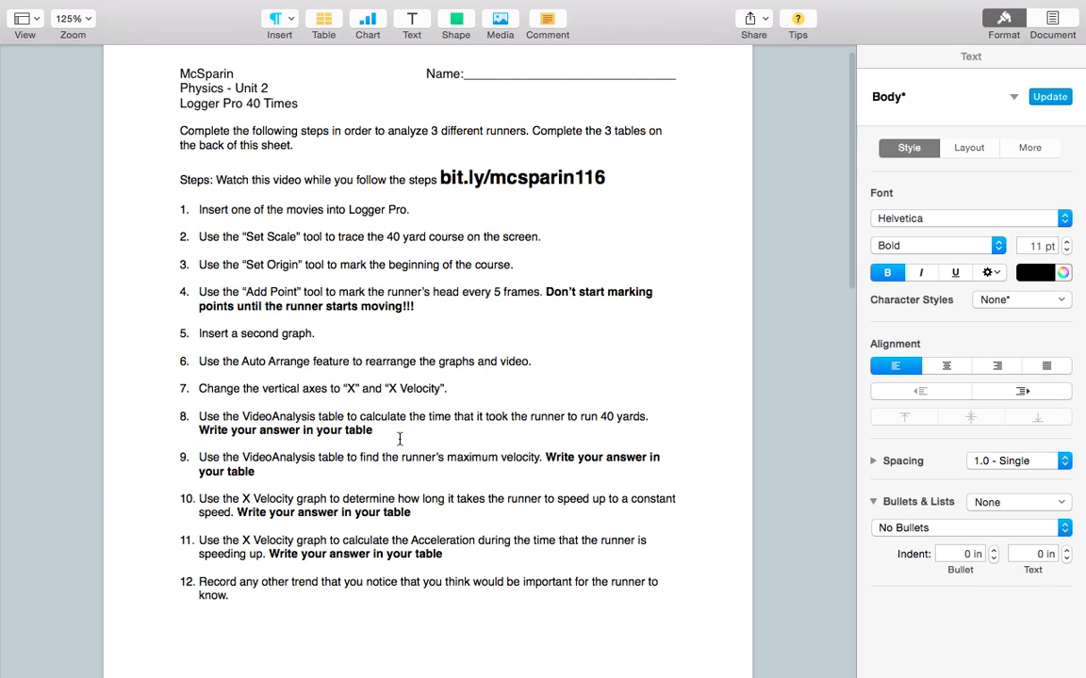
scroll(400, 443, "down", 10)
left_click(322, 415)
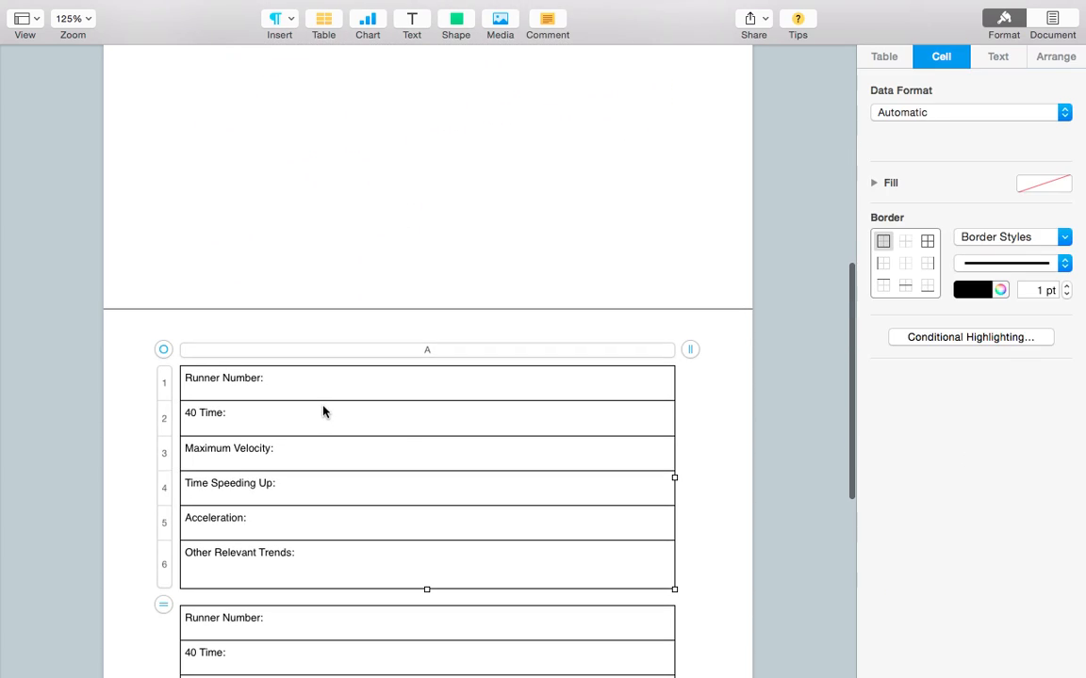
left_click(323, 424)
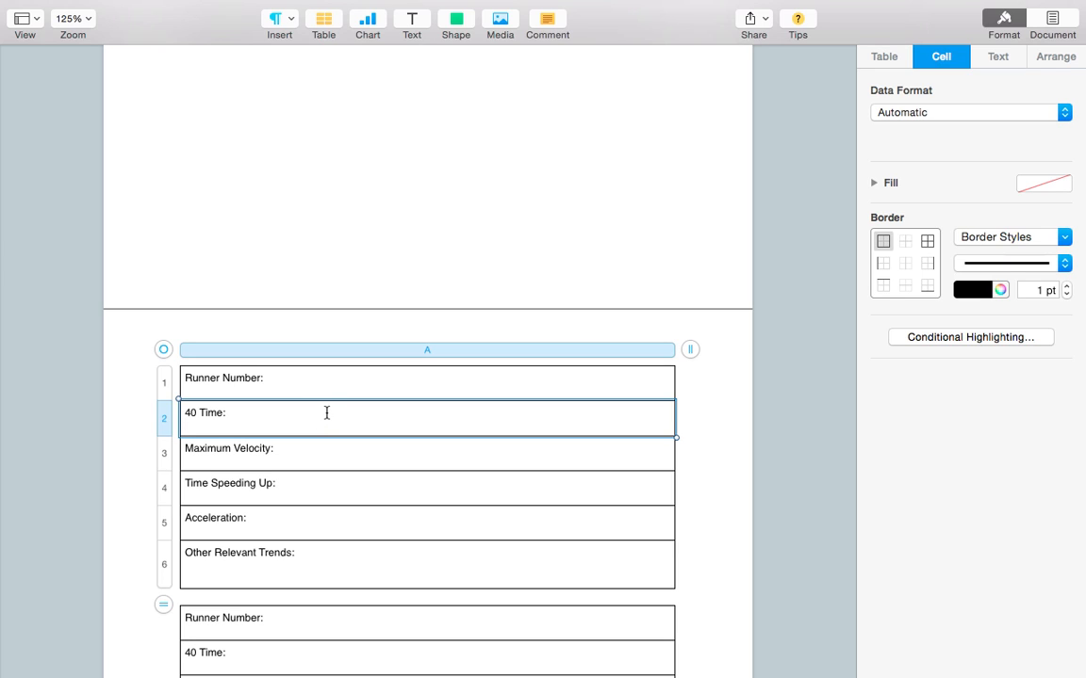
key("ctrl+Left")
key("ctrl+Left")
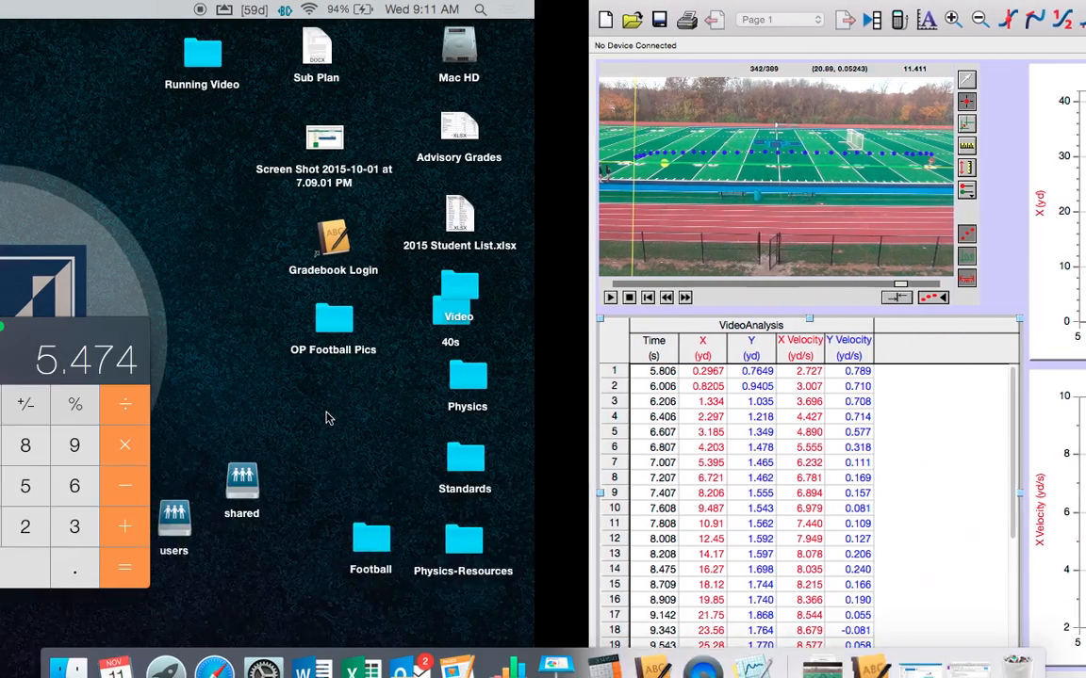
key("ctrl+Right")
key("ctrl+Right")
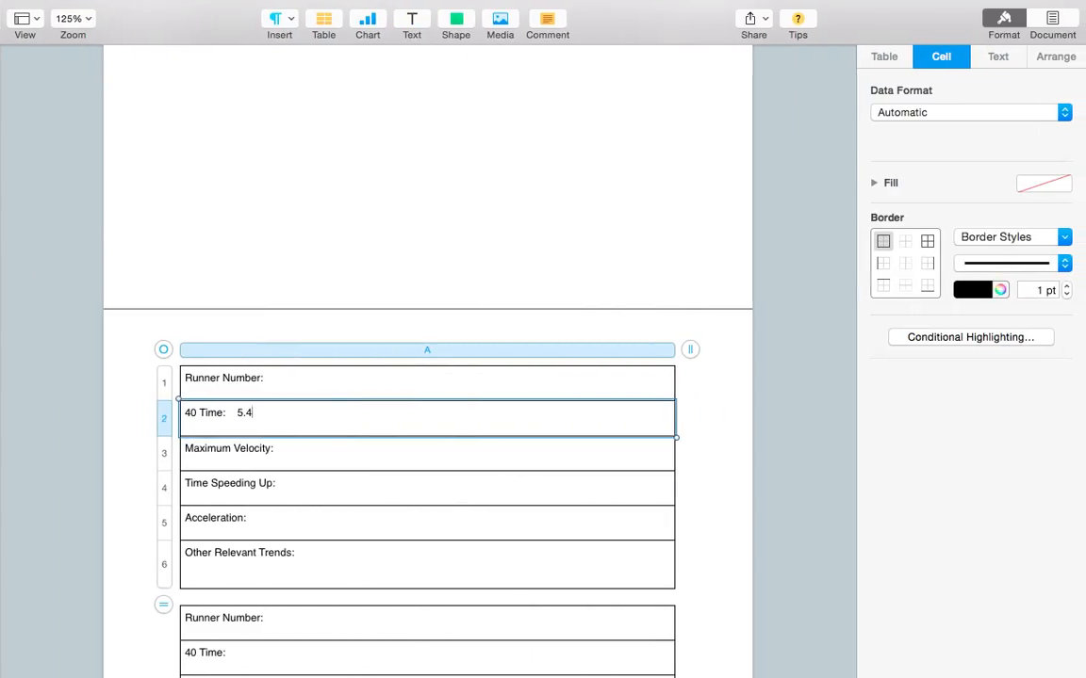
left_click(320, 373)
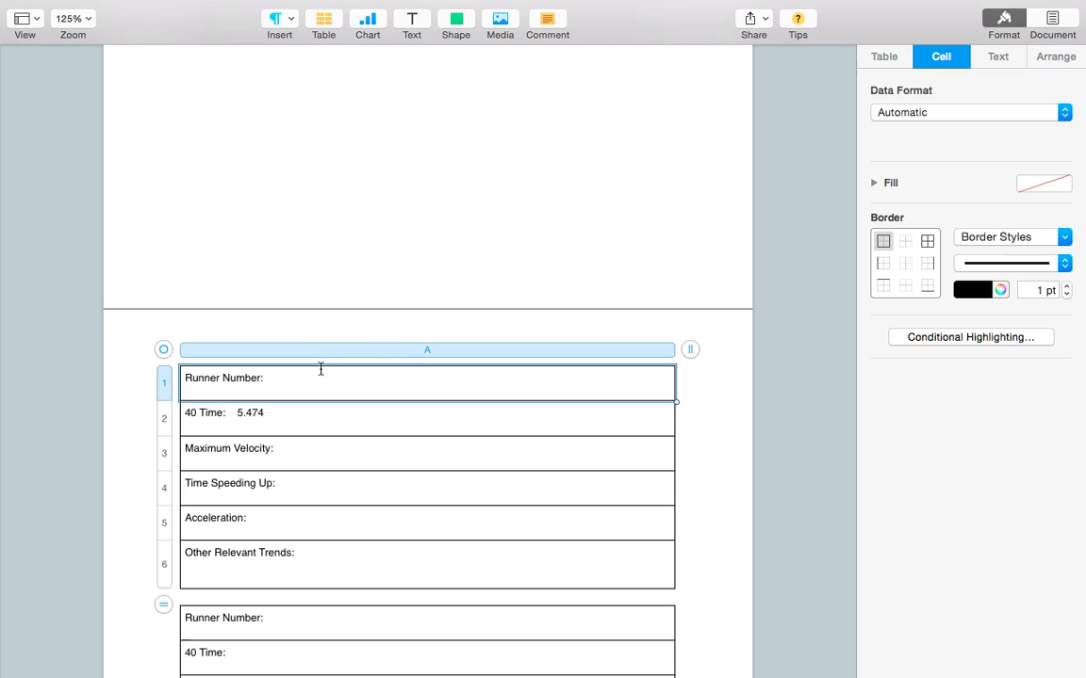
double_click(321, 369)
key("BackSpace")
type("Male")
key("BackSpace")
key("BackSpace")
key("BackSpace")
key("BackSpace")
key("super+z")
Enter "Male 5 Trial 1" after "Runner Number:" in the first runner table.
left_click(421, 385)
type("Mal")
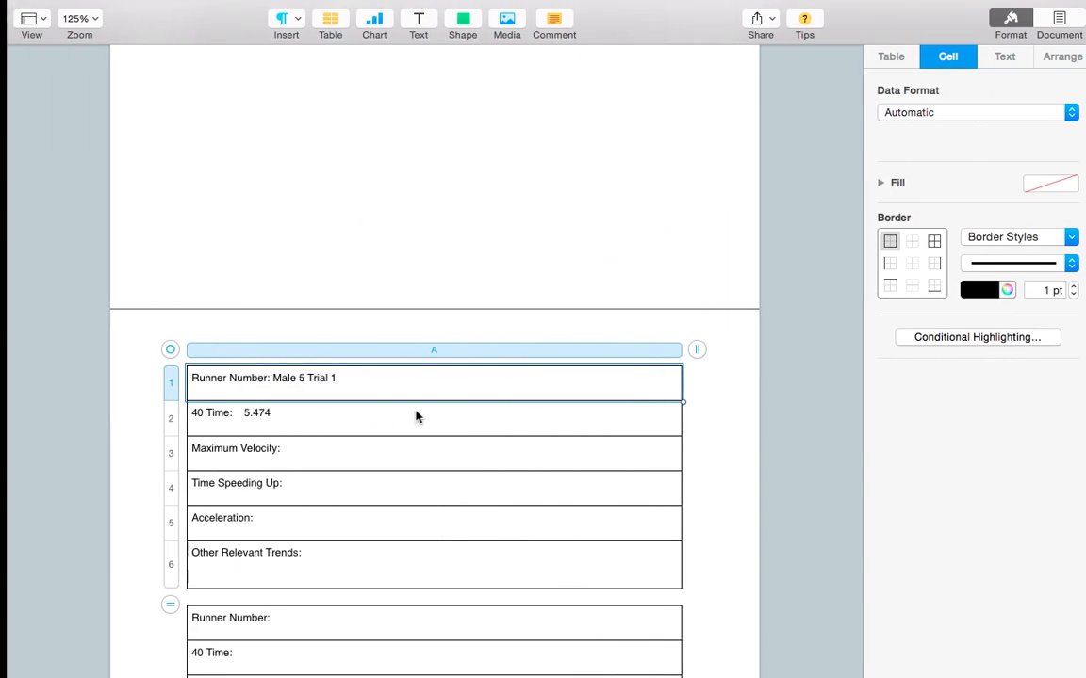
left_click(492, 286)
Highlight worksheet step 9 about finding the runner's maximum velocity.
scroll(479, 384, "up", 3)
scroll(480, 384, "up", 3)
left_click_drag(384, 214, 186, 197)
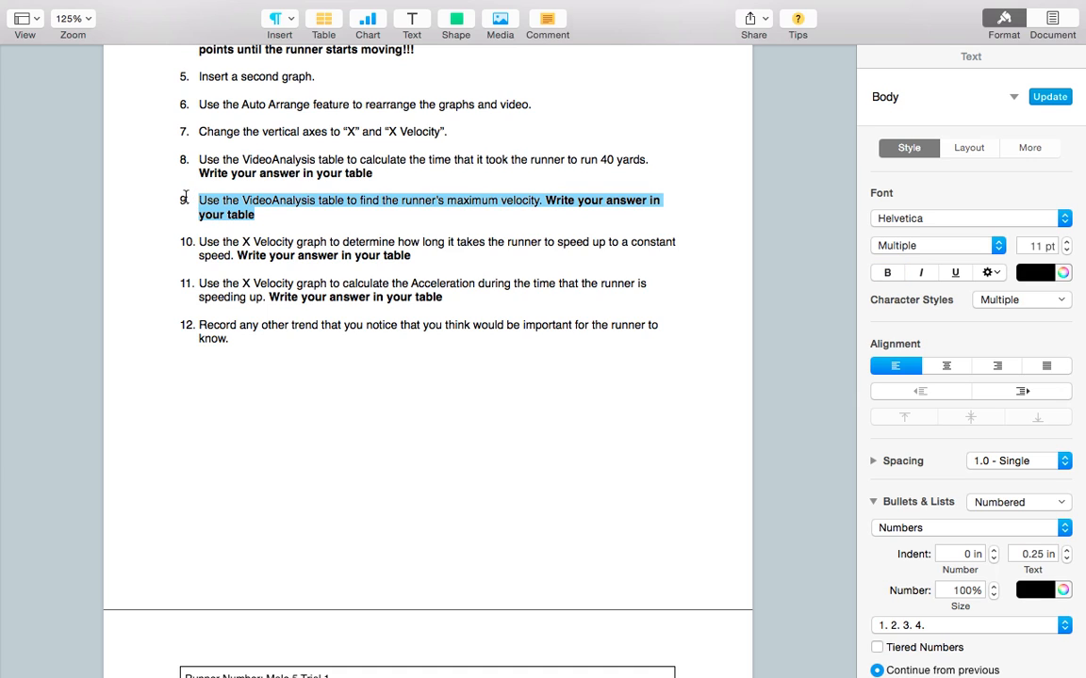
In Logger Pro, go through the X Velocity column of the VideoAnalysis table to find the runner's maximum velocity.
key("ctrl+Left")
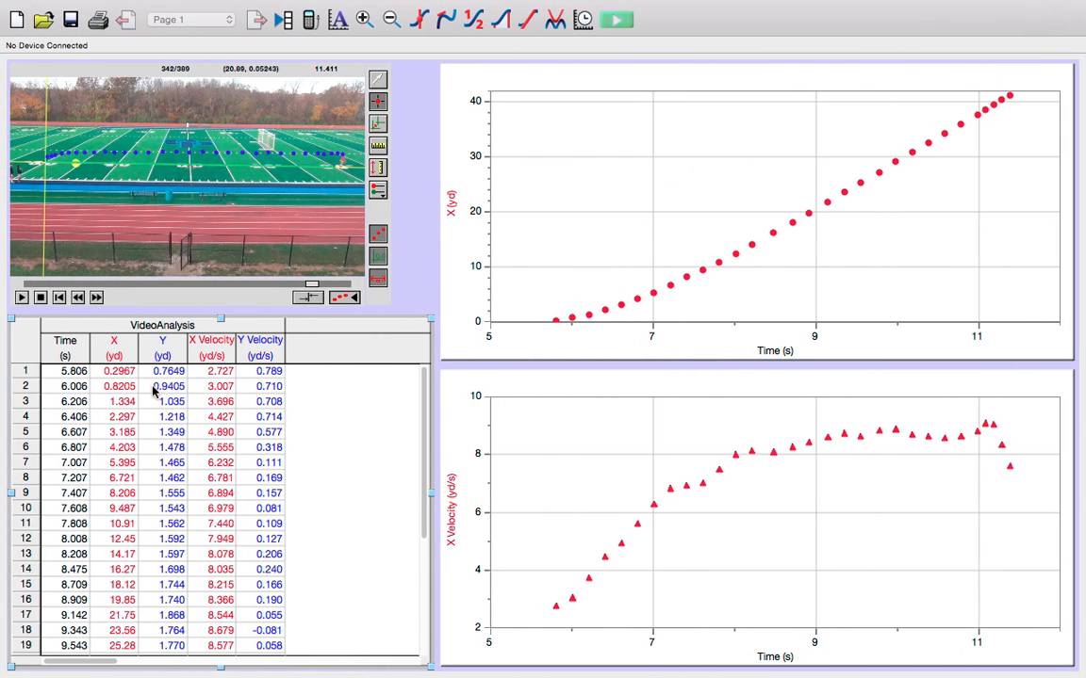
left_click(219, 372)
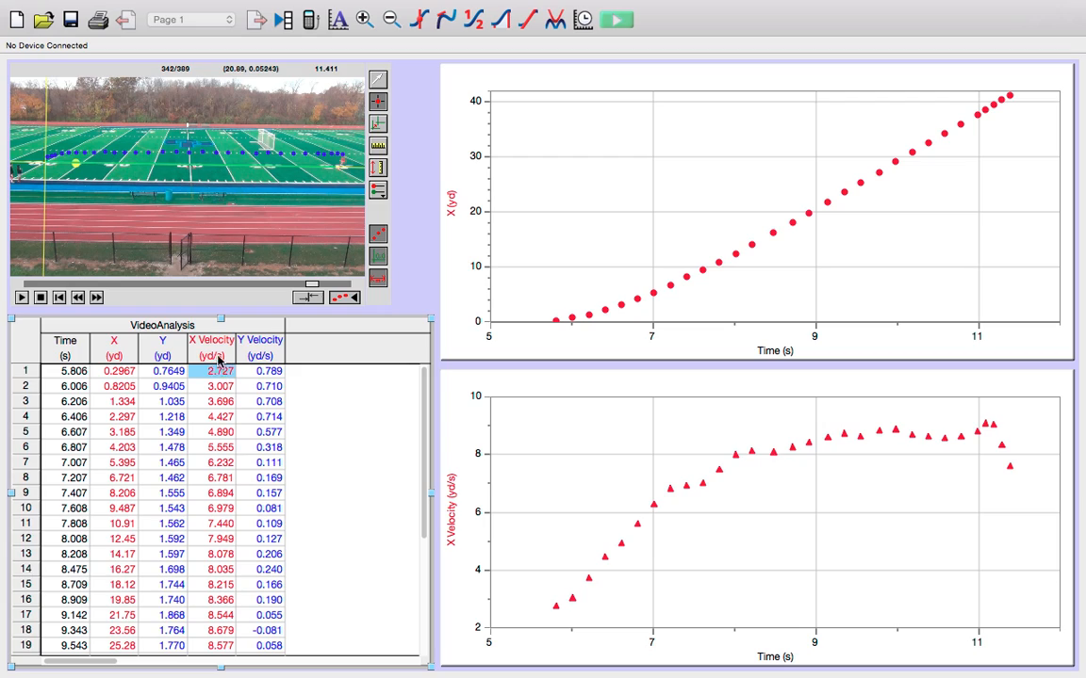
scroll(214, 510, "down", 1)
scroll(214, 510, "down", 3)
left_click(214, 493)
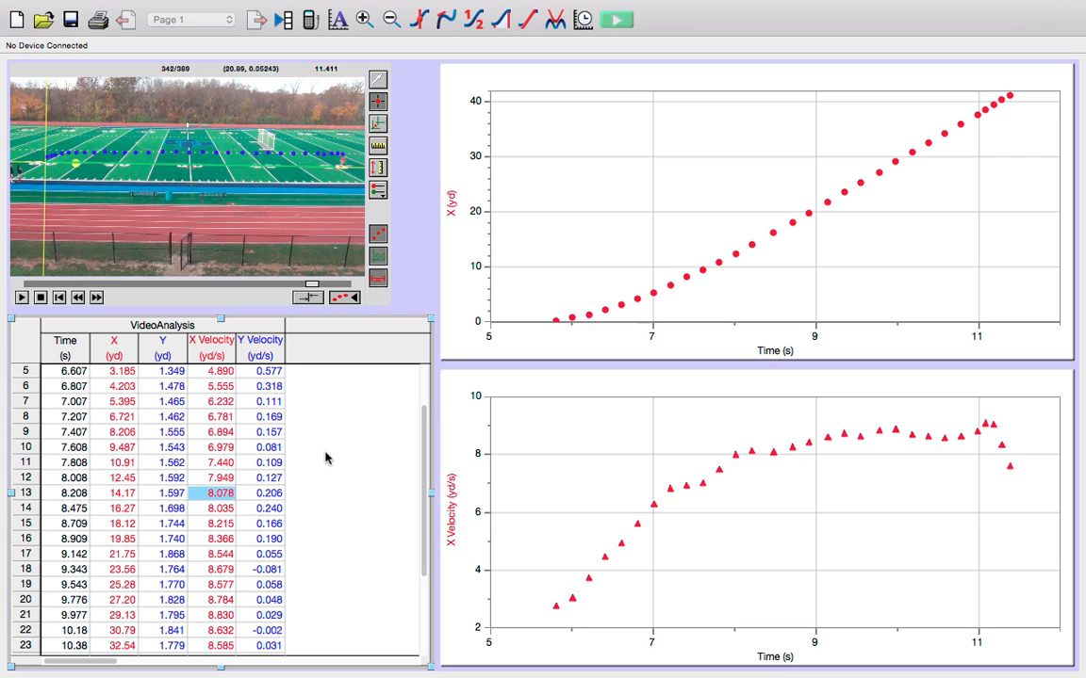
key("Down")
key("Down")
key("Down")
key("Down")
key("Down")
key("Down")
key("Down")
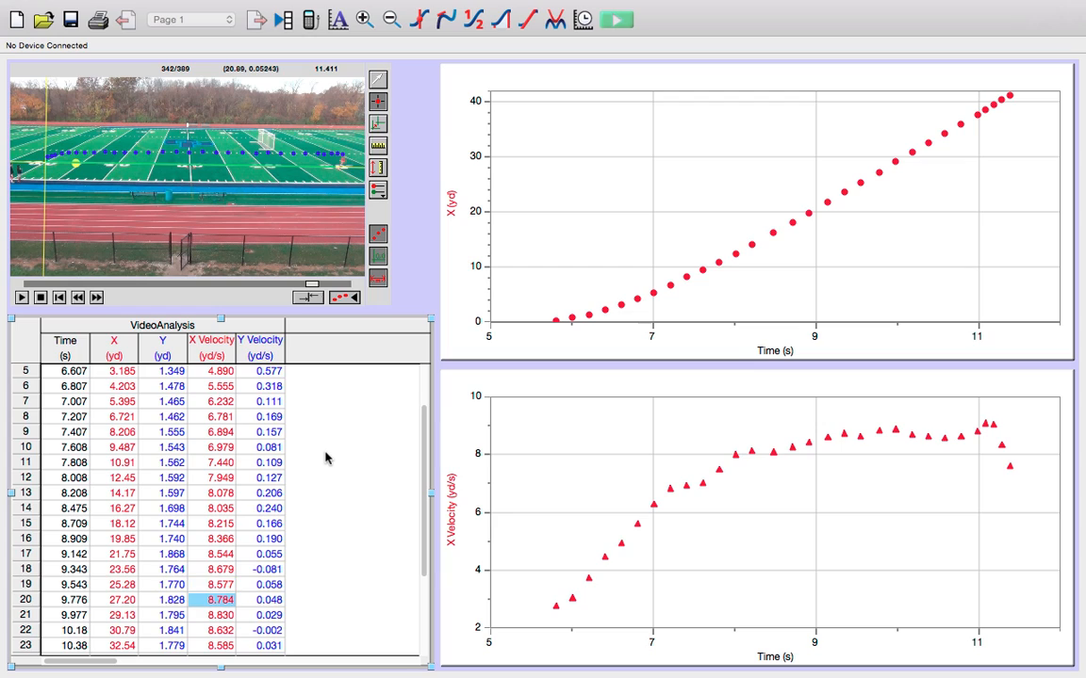
key("Down")
scroll(292, 510, "down", 1)
scroll(292, 509, "down", 5)
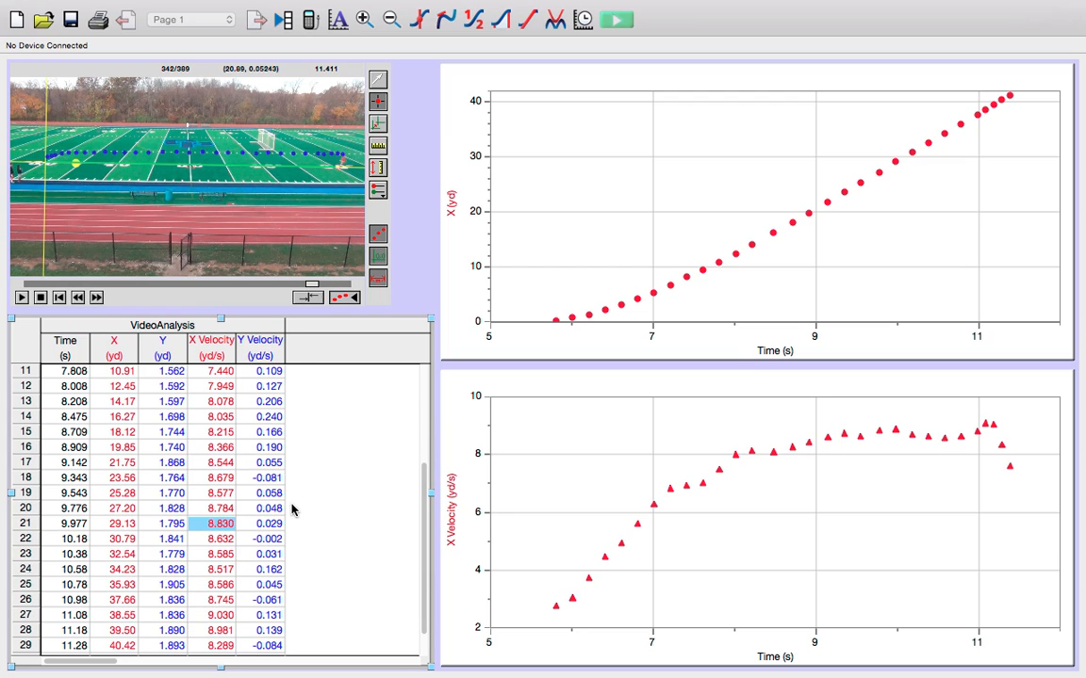
key("Down")
key("Down")
key("Down")
key("Down")
key("Down")
key("Down")
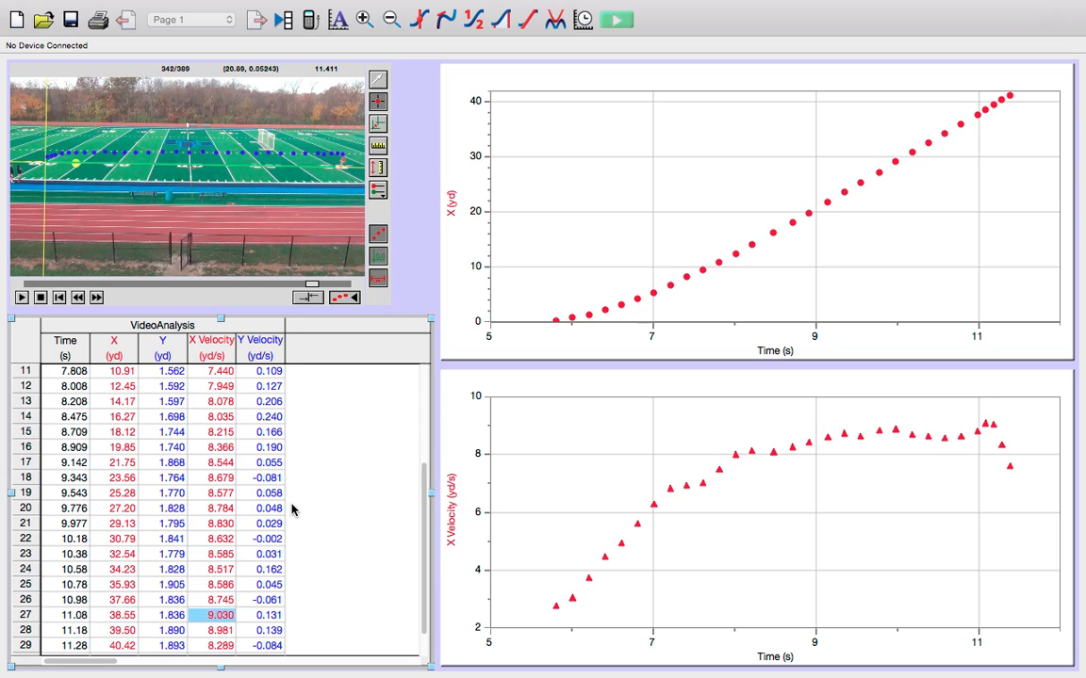
Back in Pages, enter 9.030 after "Maximum Velocity:" in the first runner table.
key("ctrl+Right")
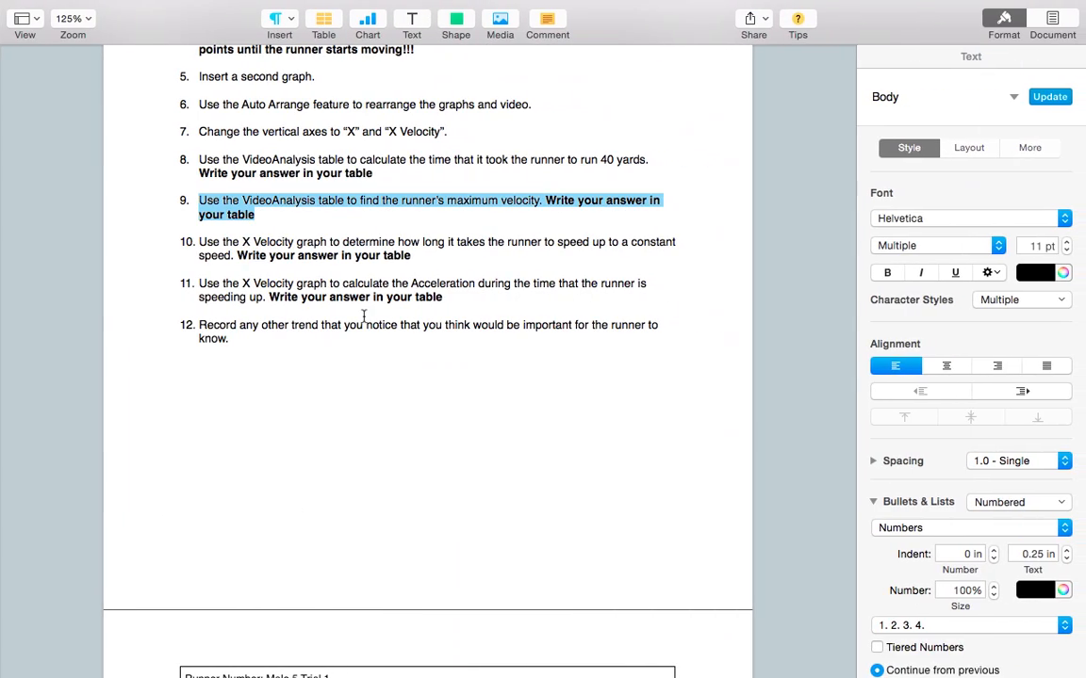
scroll(363, 316, "down", 8)
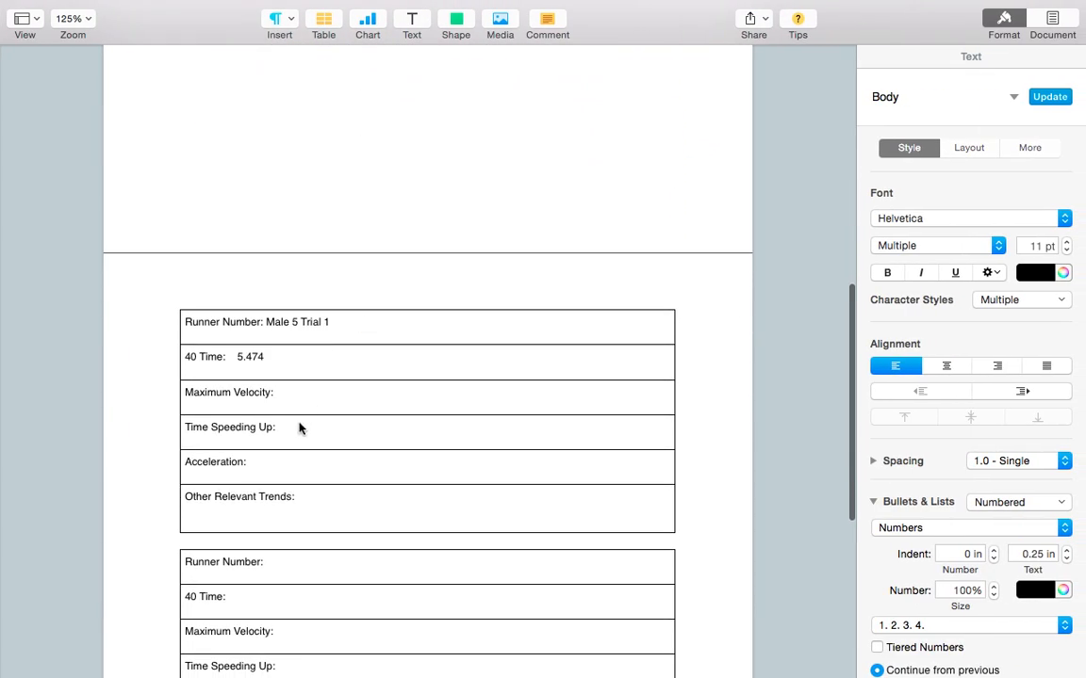
left_click(316, 388)
left_click(316, 388)
left_click(317, 386)
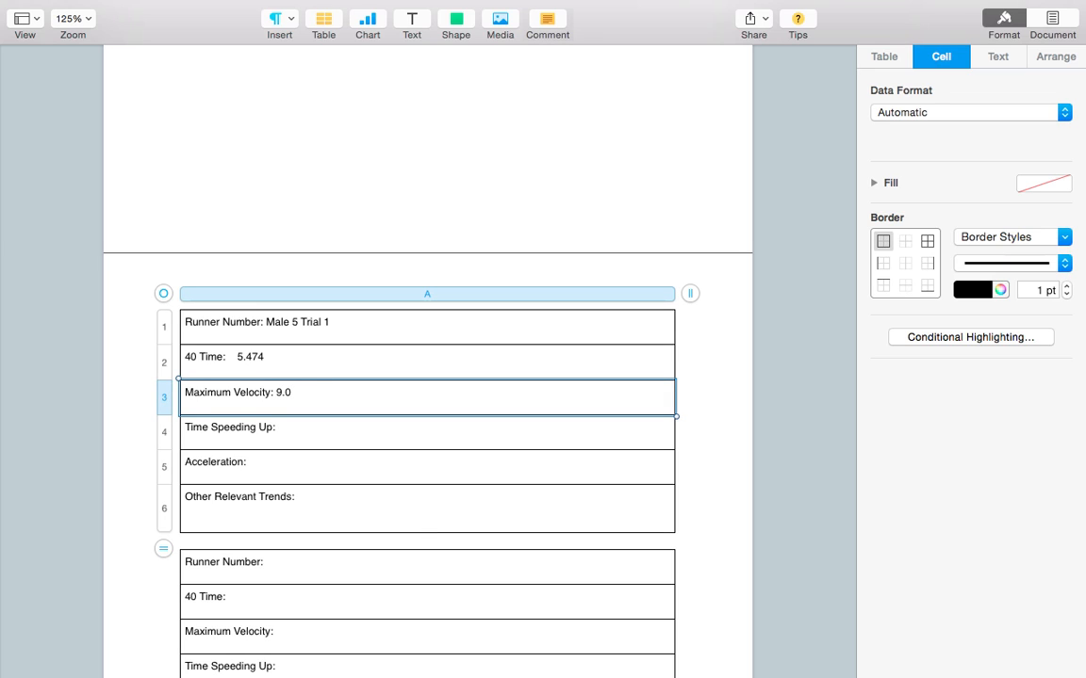
left_click(342, 436)
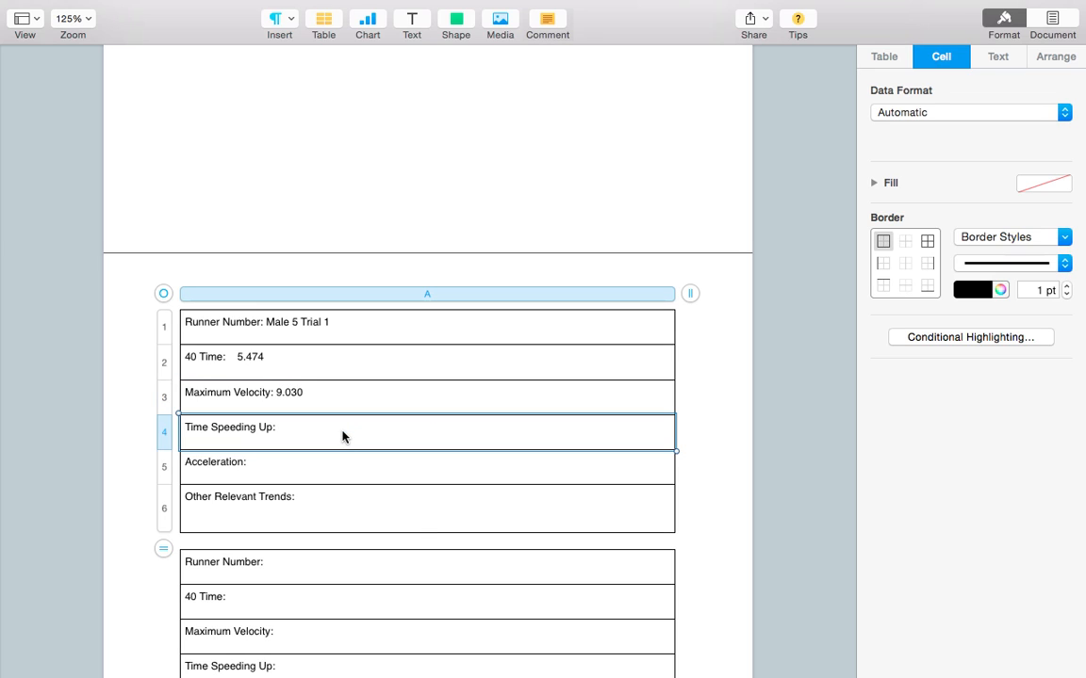
Highlight worksheet step 10 about how long the runner takes to speed up to a constant speed.
scroll(342, 435, "up", 5)
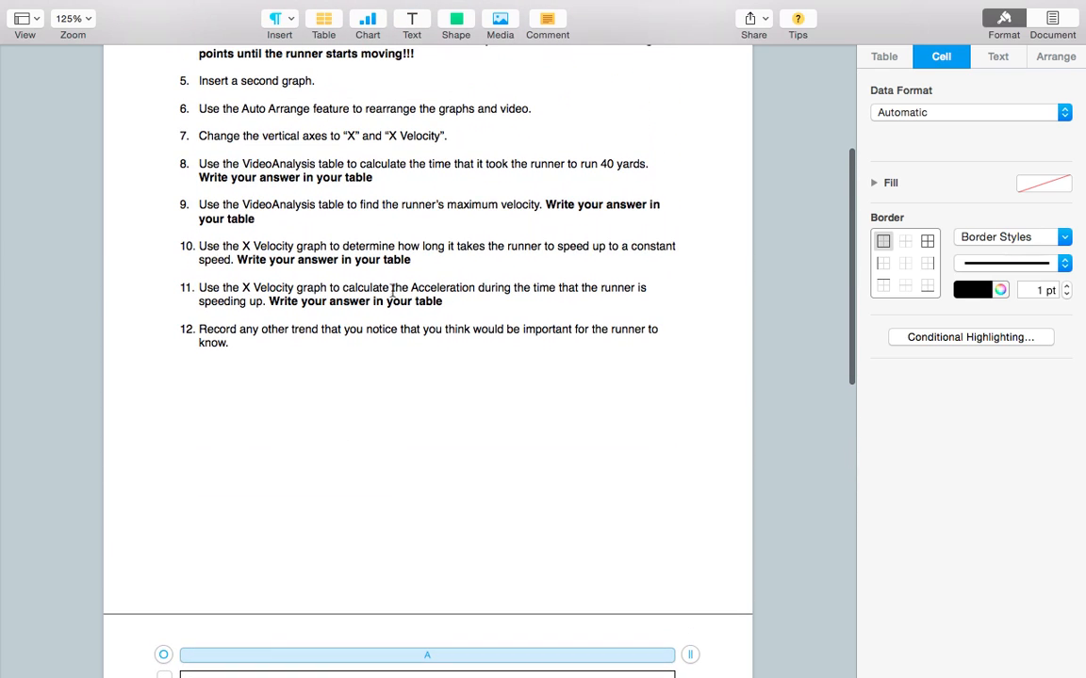
left_click(424, 259)
left_click_drag(424, 259, 182, 250)
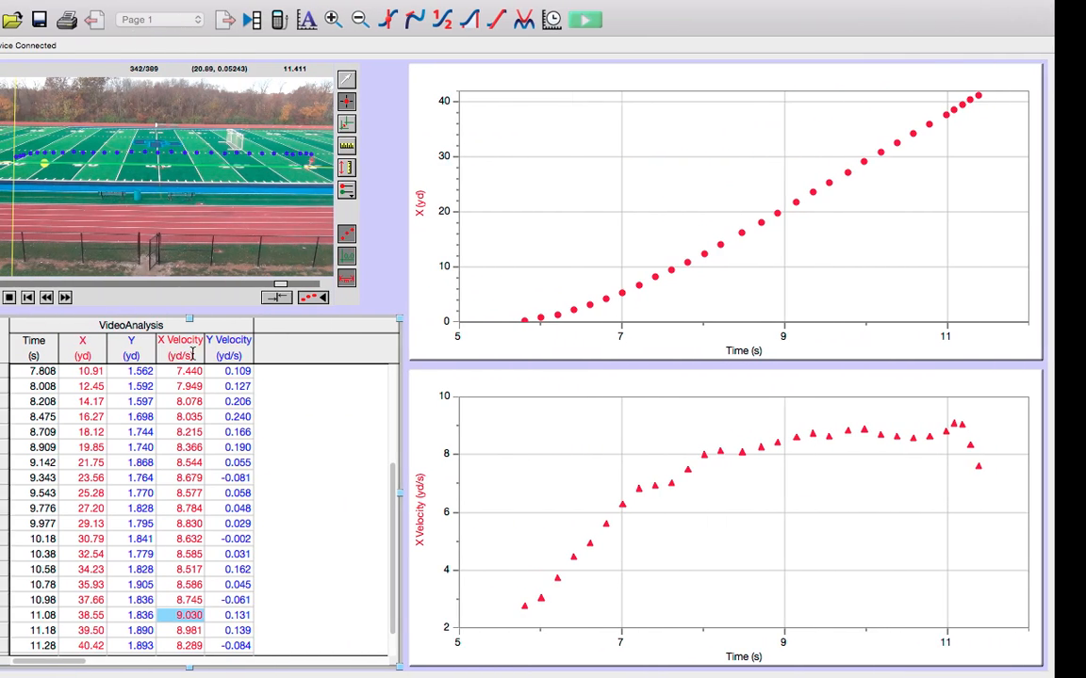
In Logger Pro, turn on Examine for the X Velocity graph and inspect the points where the speed levels off.
left_click(654, 472)
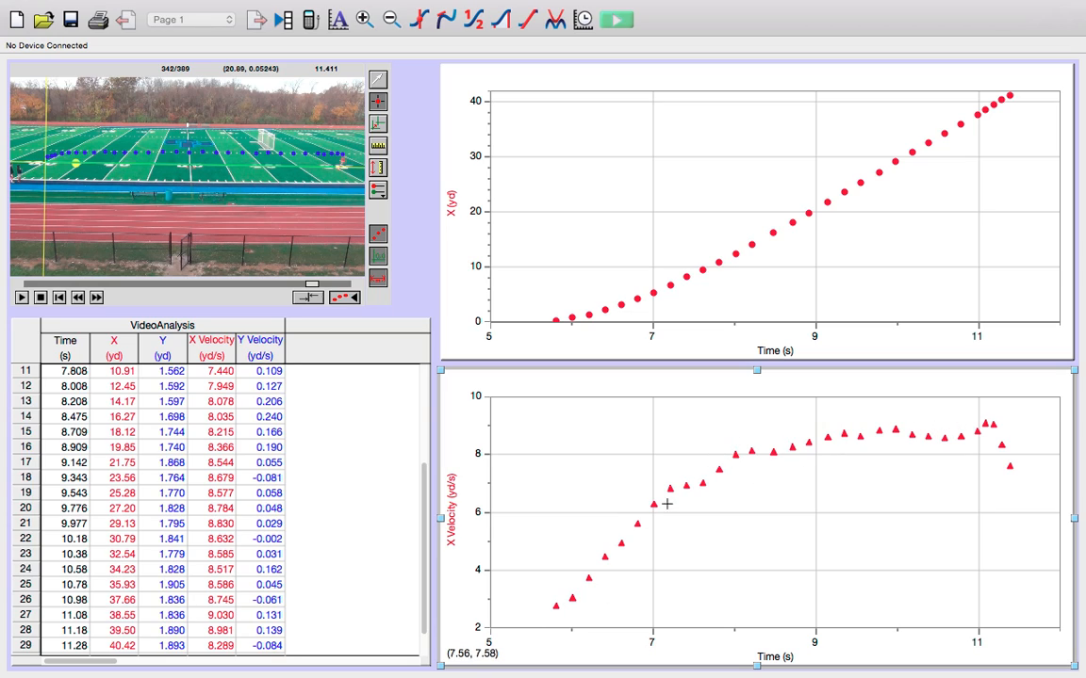
left_click(420, 19)
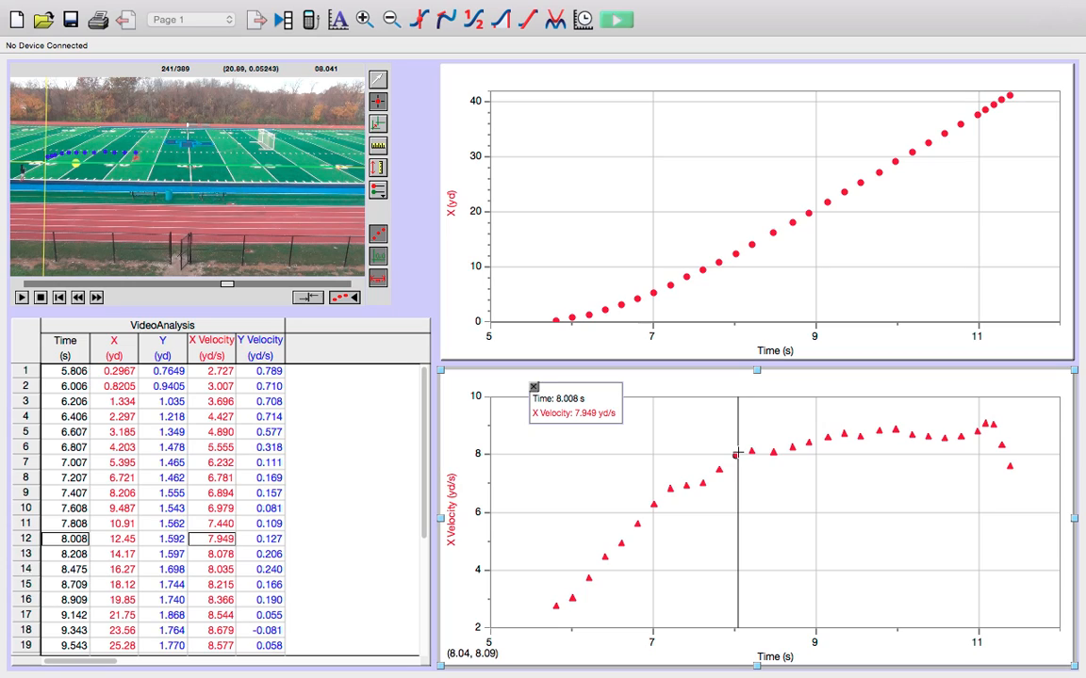
Enlarge the font of the Examine readout on the X Velocity graph and move the box off the plotted points.
double_click(598, 402)
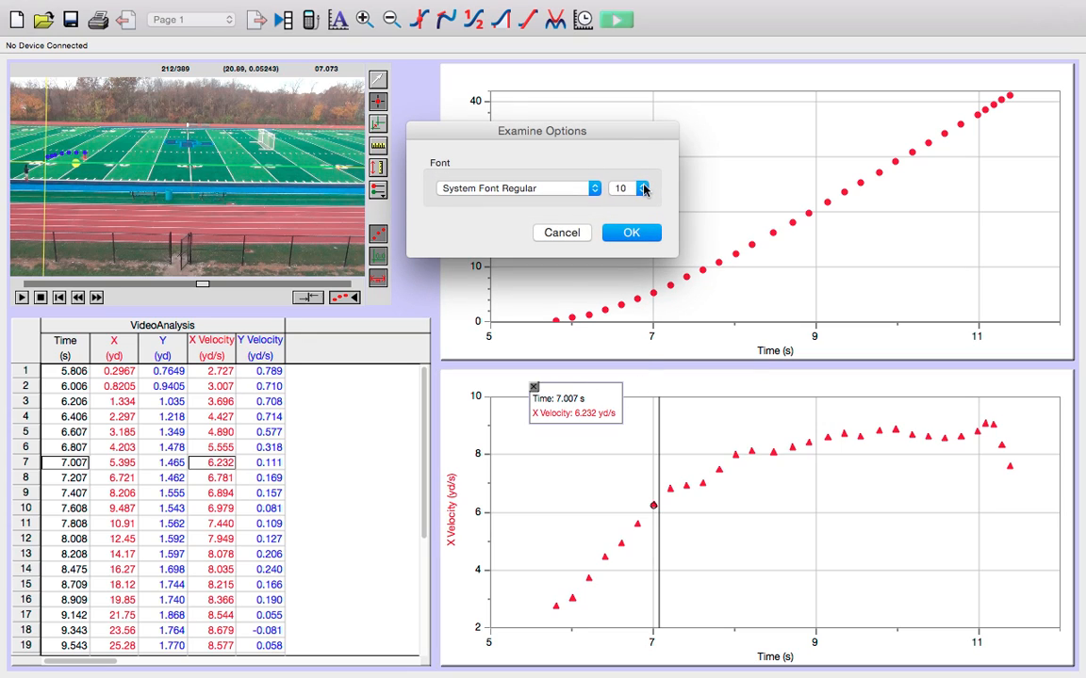
left_click(637, 188)
left_click(624, 312)
left_click(630, 233)
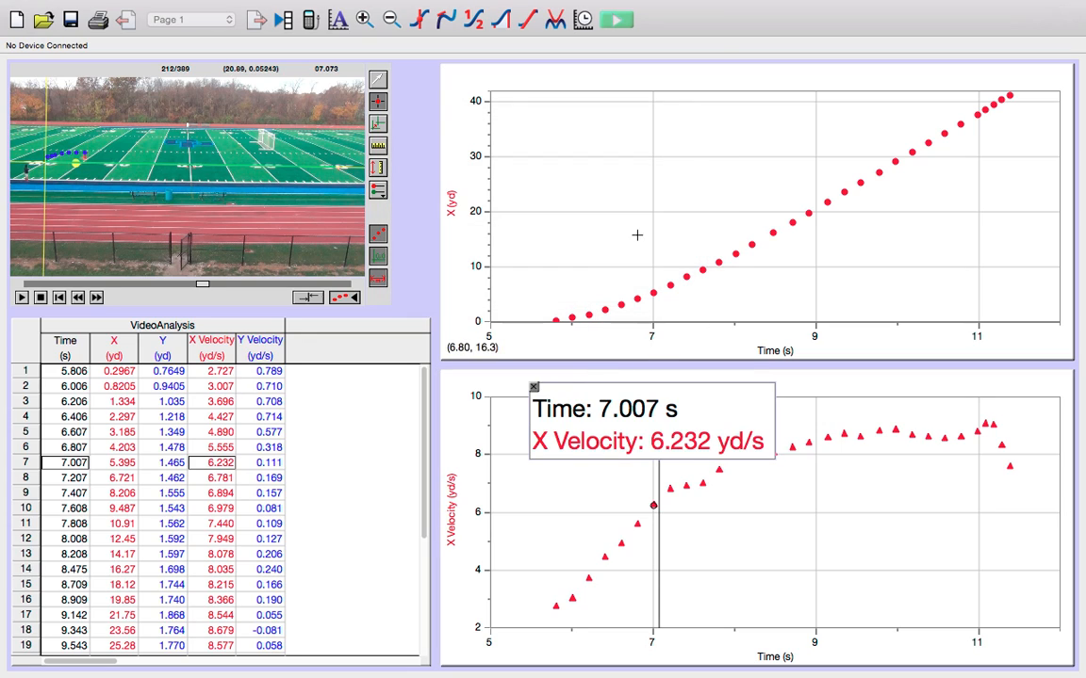
left_click_drag(708, 419, 611, 350)
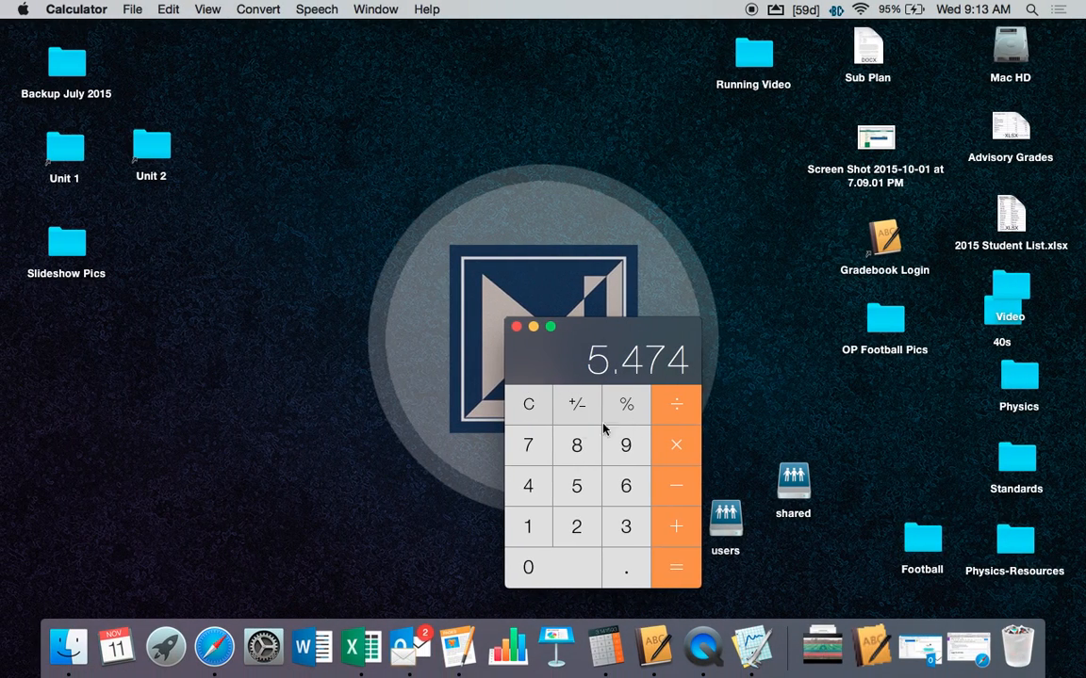
In Calculator, clear the previous result and subtract 5.806 from 8.008 to get the time spent speeding up.
left_click(533, 407)
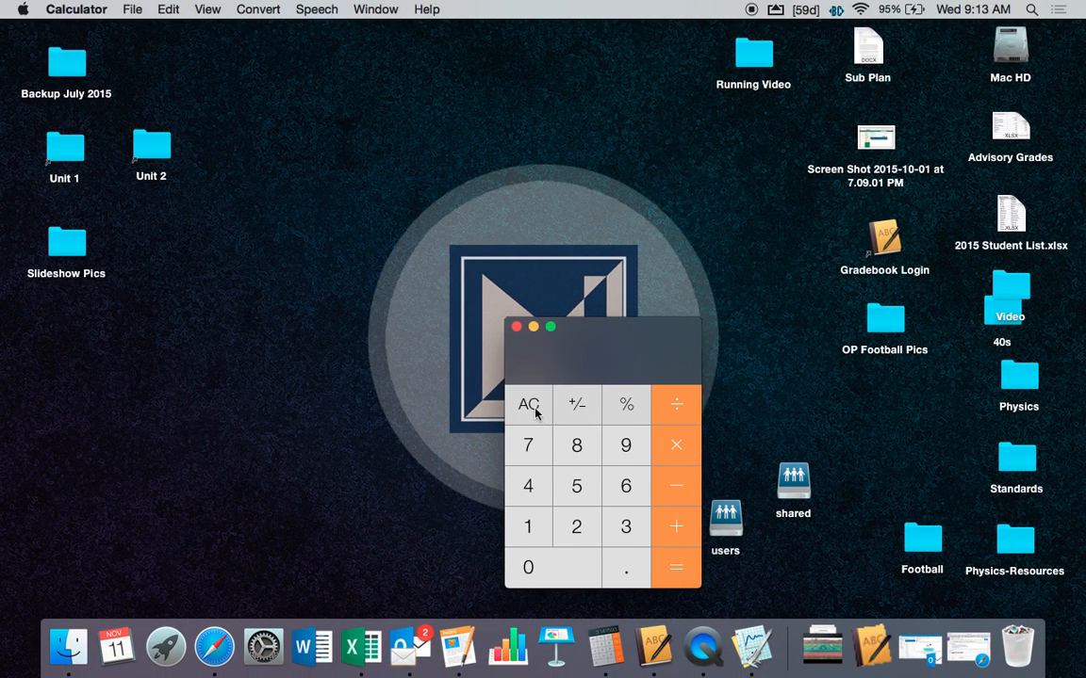
left_click(577, 446)
left_click(604, 575)
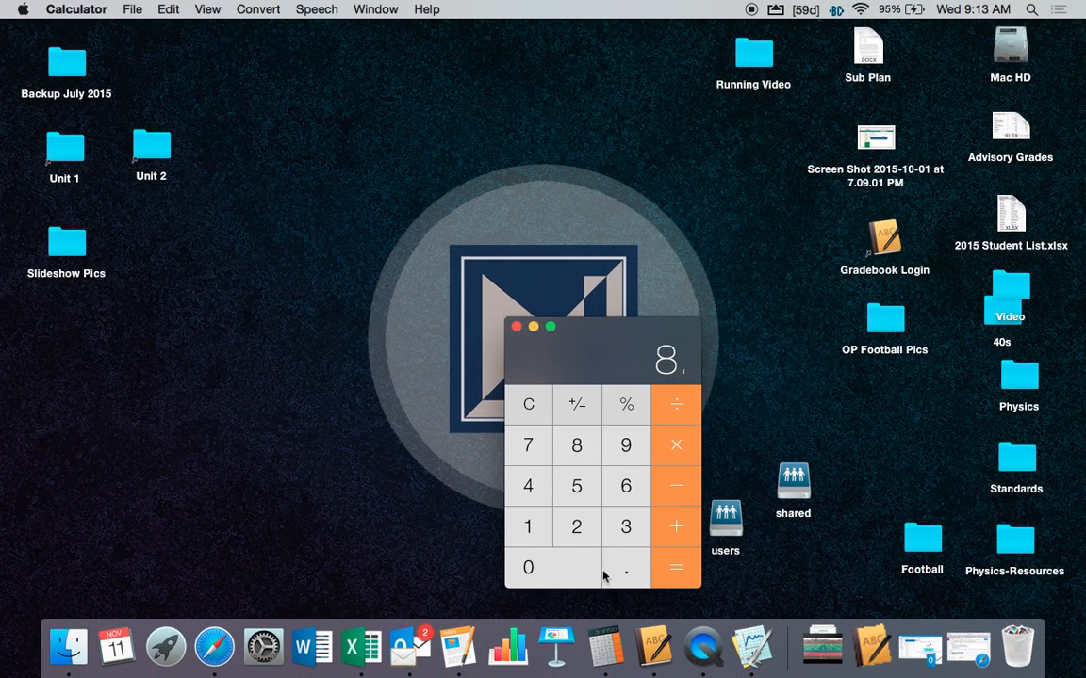
left_click(577, 567)
left_click(576, 567)
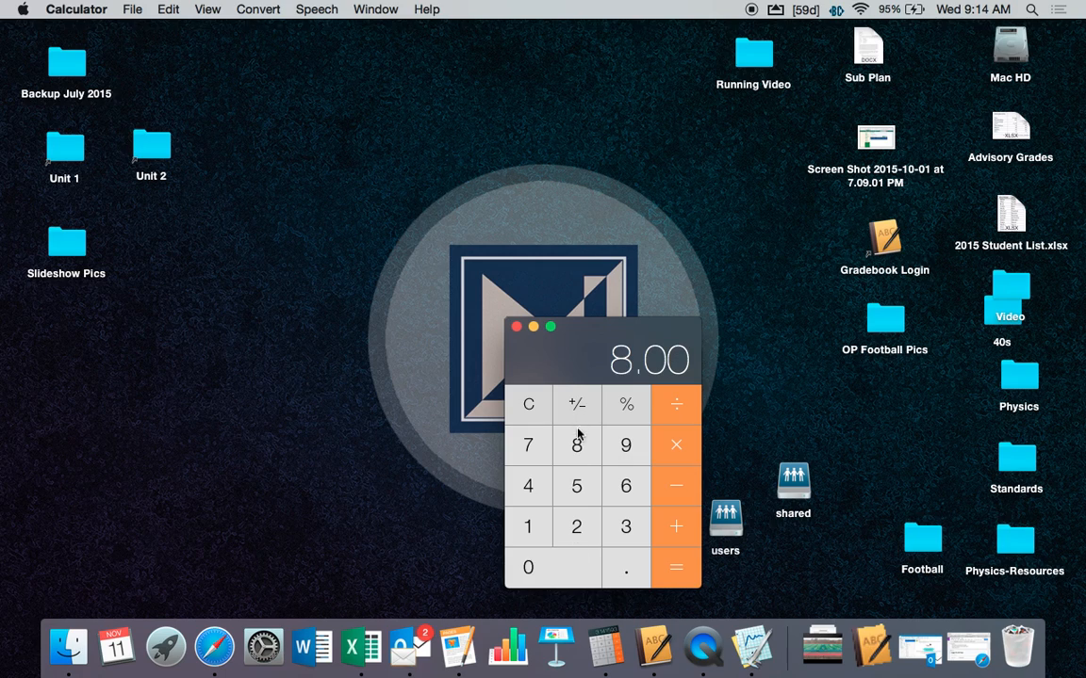
left_click(578, 435)
left_click(575, 486)
left_click(618, 577)
left_click(577, 446)
left_click(570, 566)
left_click(629, 488)
left_click(675, 569)
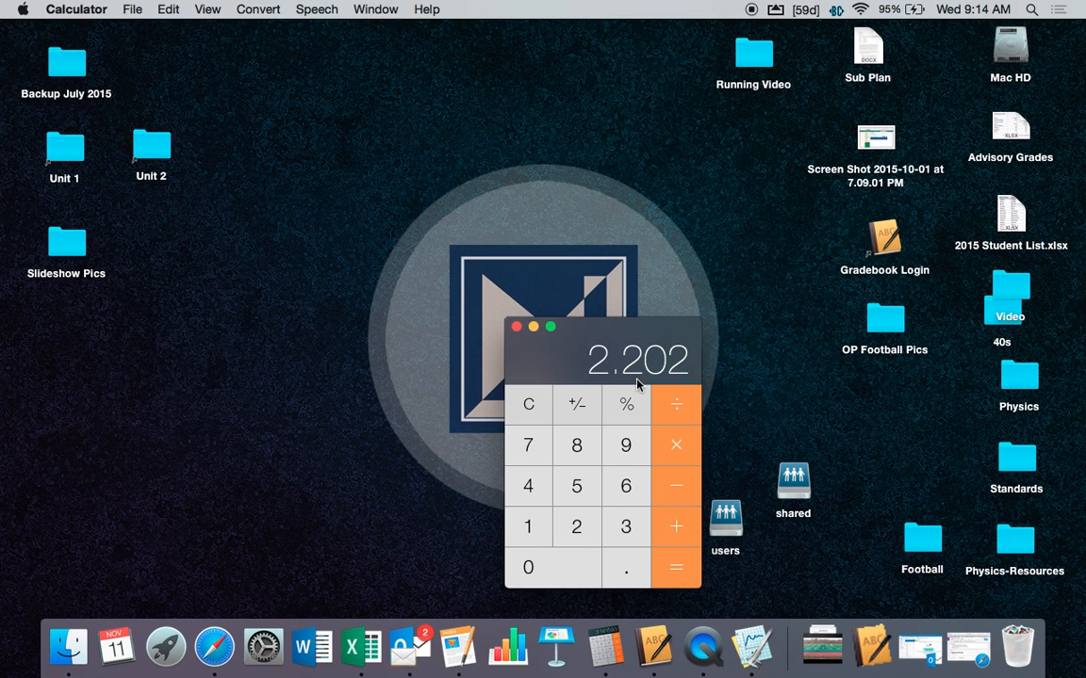
In Pages, enter 2.202 seconds as the Time Speeding Up for Male 5 Trial 1 in the first runner table.
key("ctrl+Right")
key("ctrl+Right")
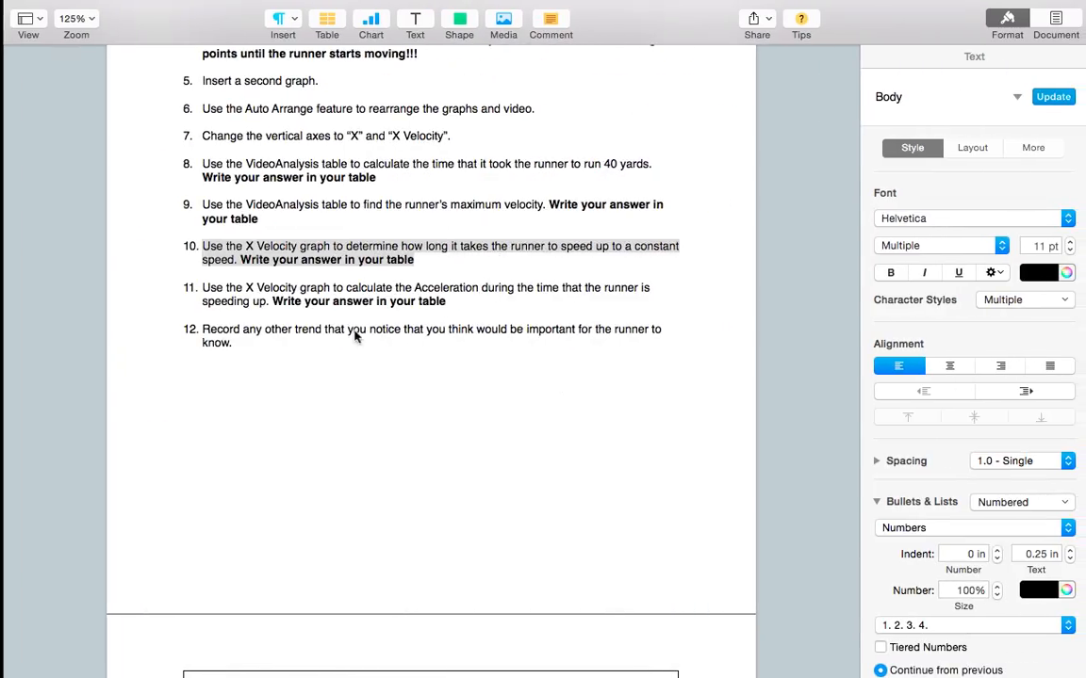
scroll(336, 339, "down", 10)
scroll(336, 340, "up", 3)
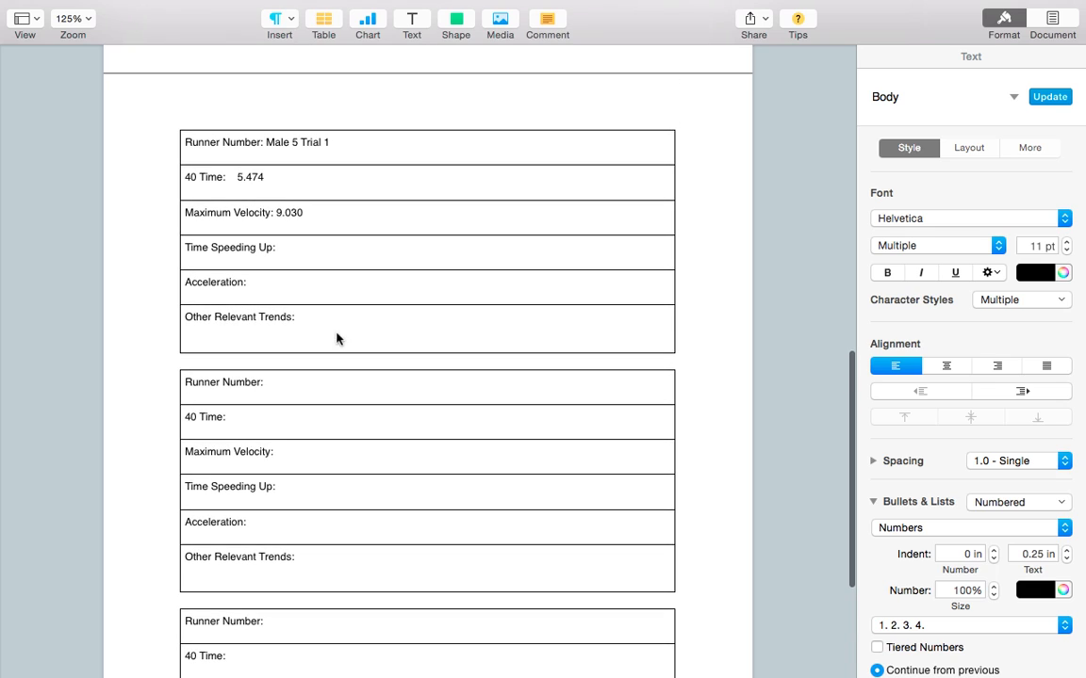
left_click(325, 249)
type("2")
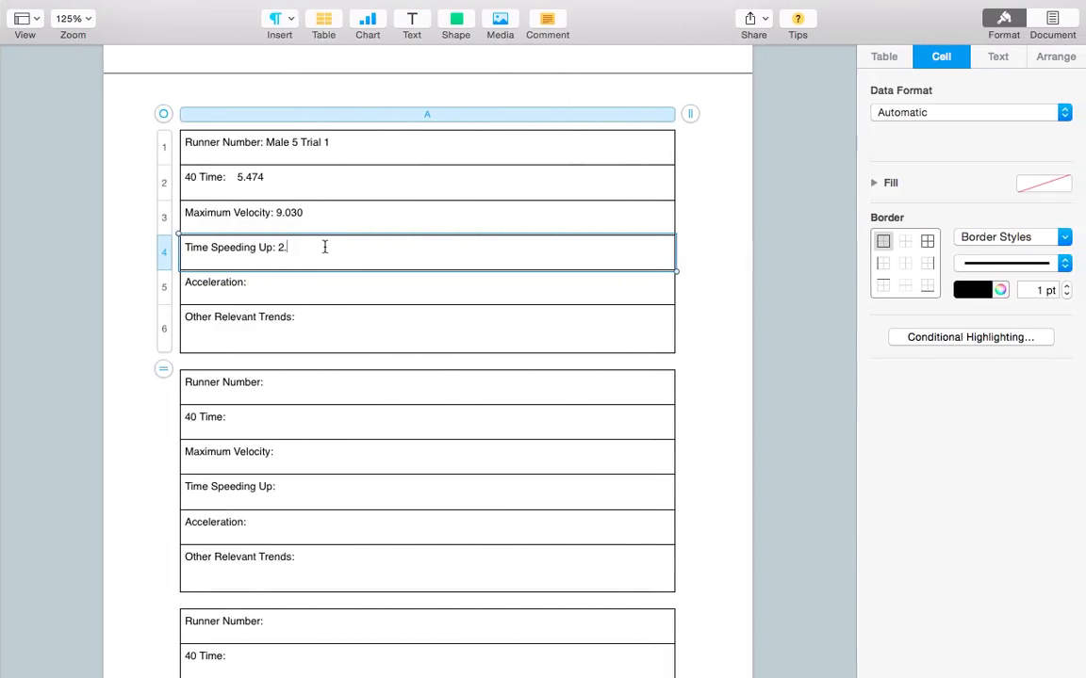
type(".202")
type(" sedon")
type("cond")
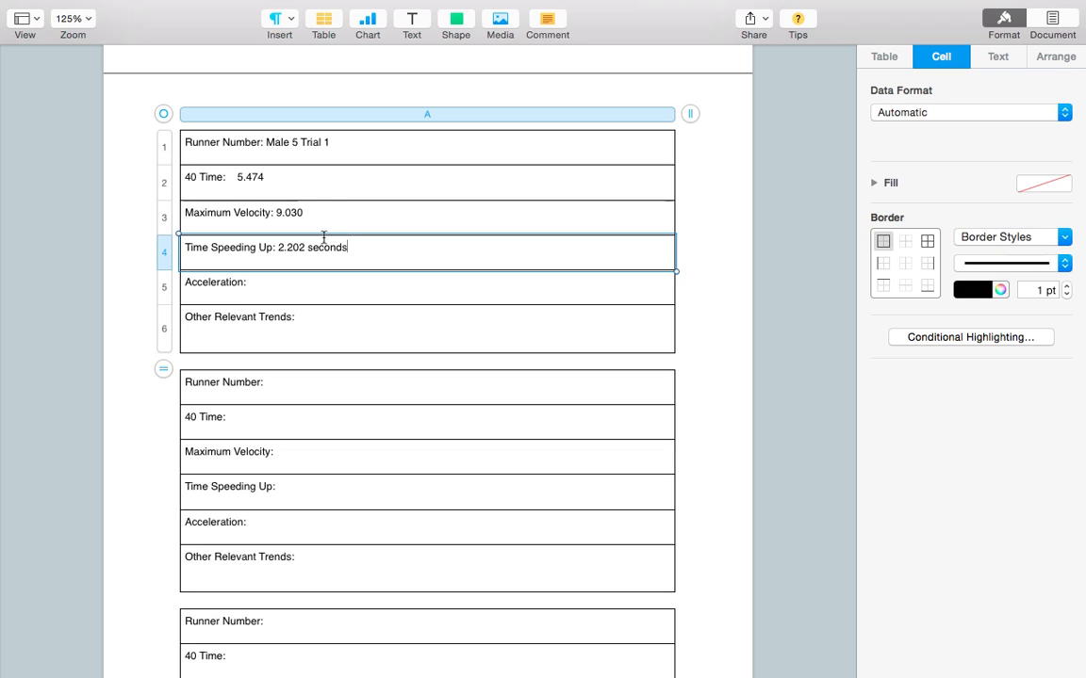
Add the unit seconds to the 40 Time entry and yd/s to the Maximum Velocity entry in the first runner table.
left_click(338, 177)
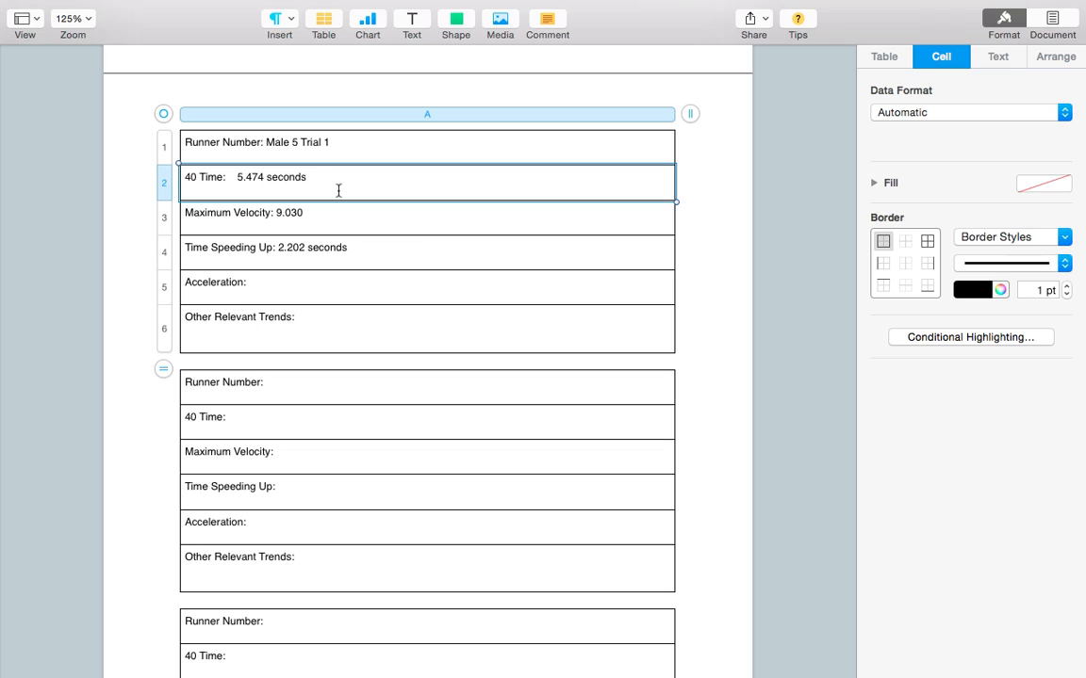
left_click(336, 211)
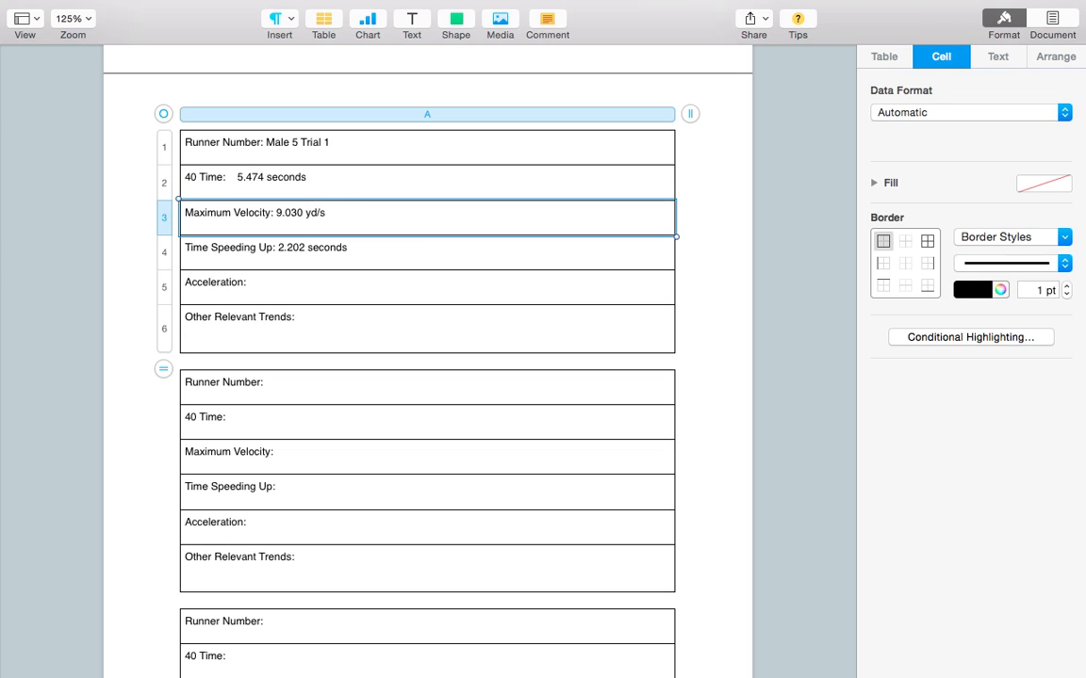
Highlight worksheet step 11 about calculating the acceleration while the runner is speeding up.
scroll(289, 279, "up", 10)
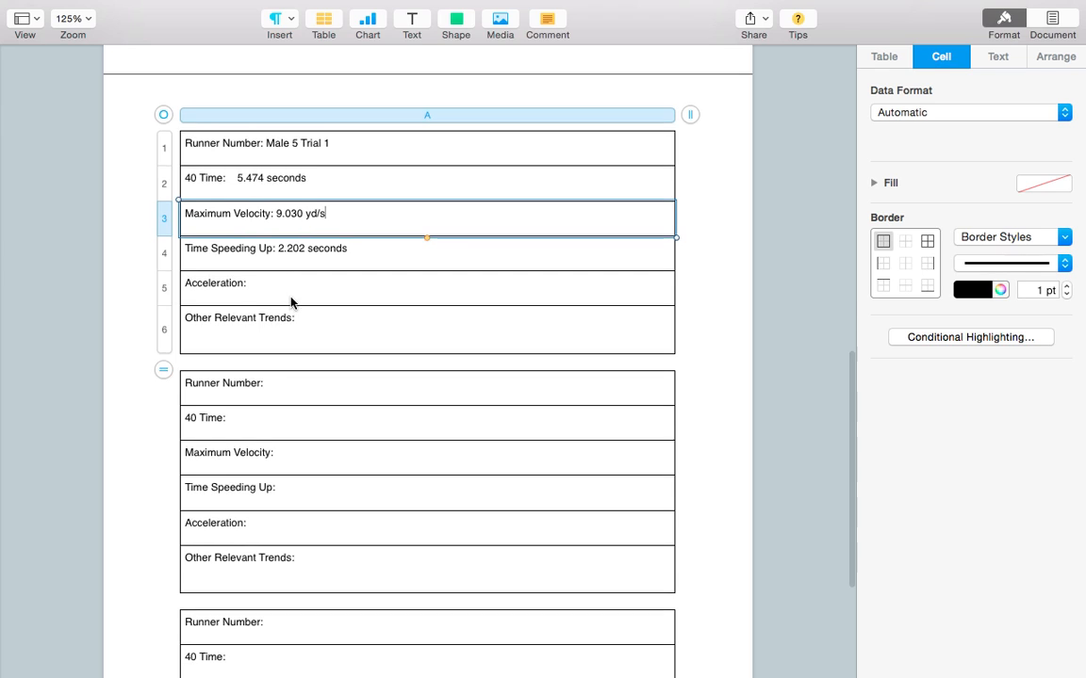
left_click_drag(472, 233, 197, 216)
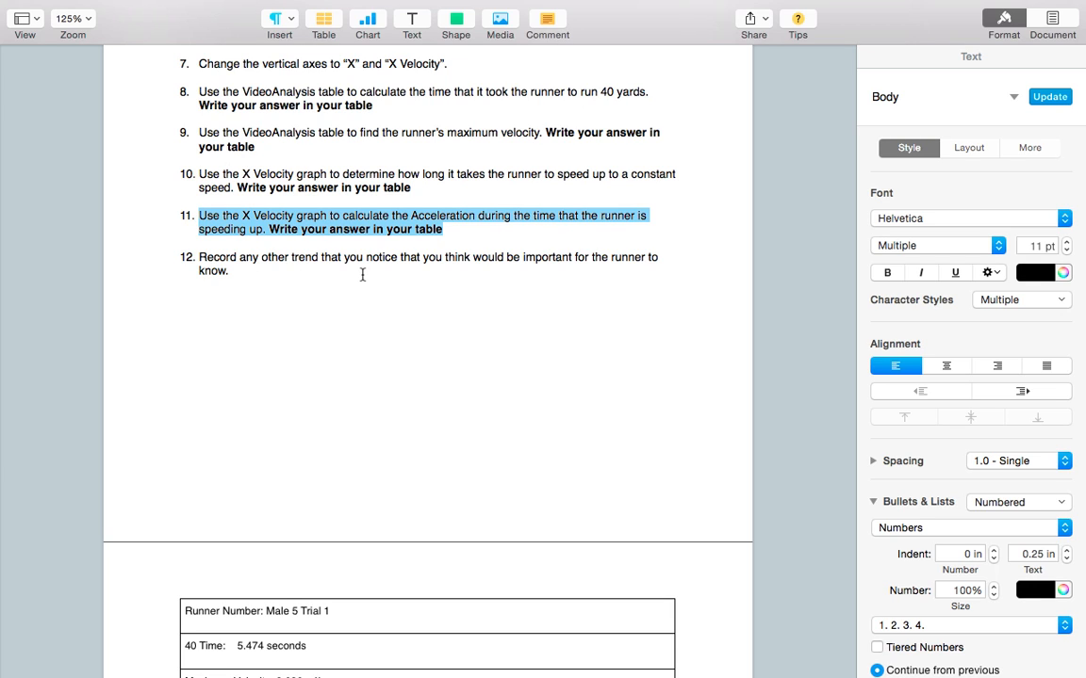
In Logger Pro, replace the Examine readout with a linear fit of X Velocity from 5.806 to 8.008 s, keeping its box off the data.
key("ctrl+Left")
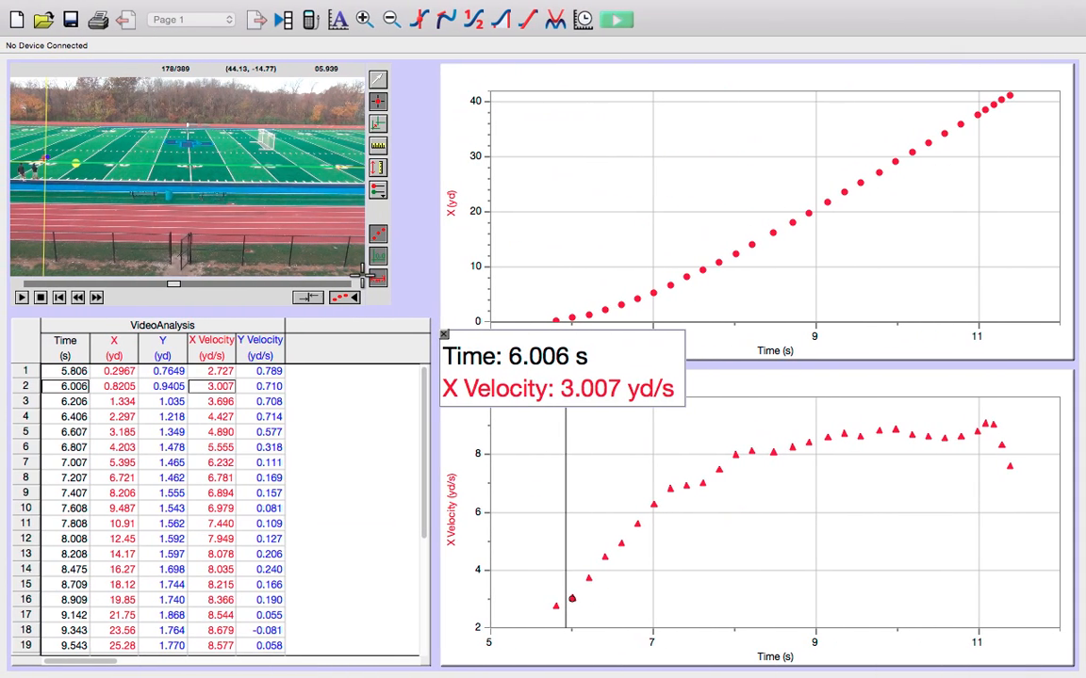
left_click(444, 334)
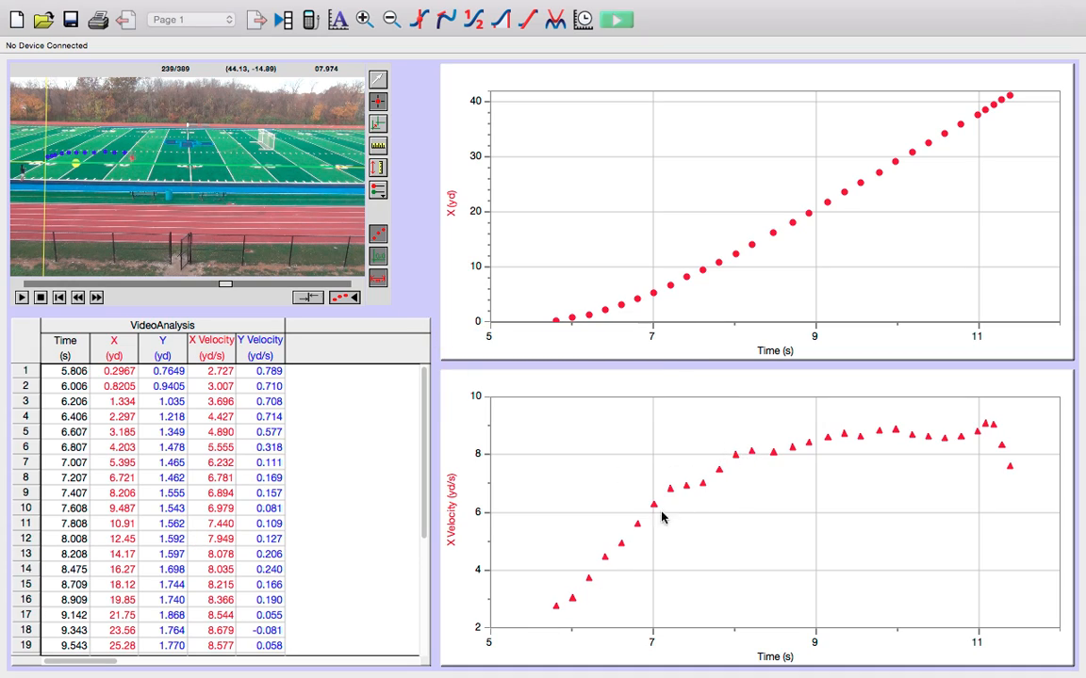
mouse_move(736, 455)
left_mouse_down()
mouse_move(690, 461)
mouse_move(637, 496)
mouse_move(647, 515)
mouse_move(611, 566)
mouse_move(551, 619)
left_mouse_up()
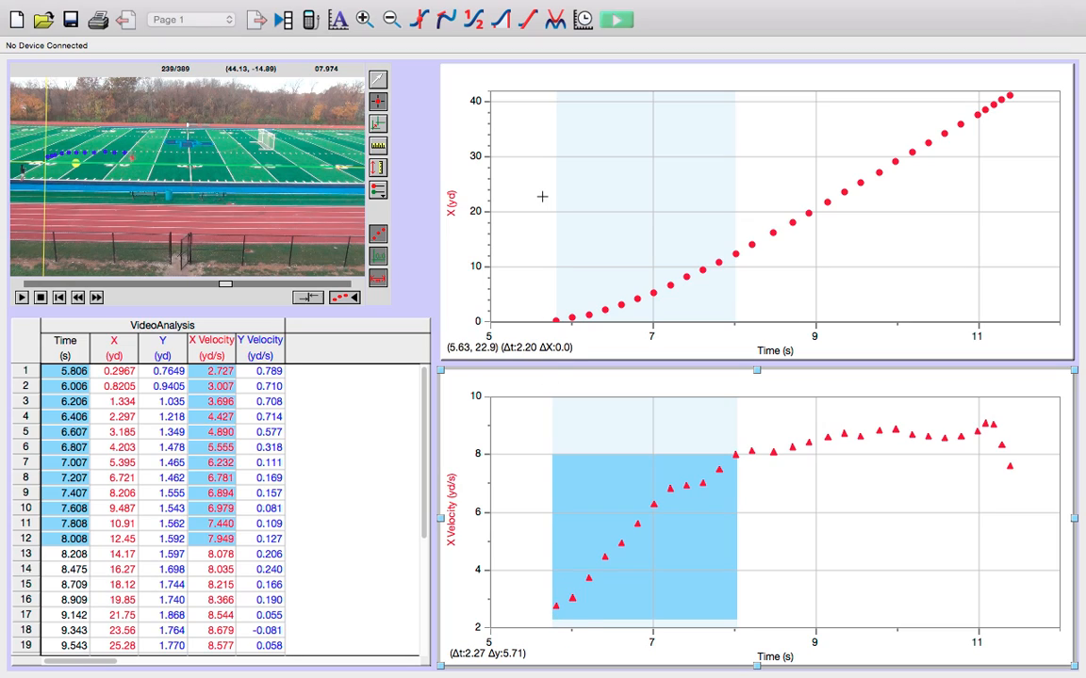
left_click(529, 20)
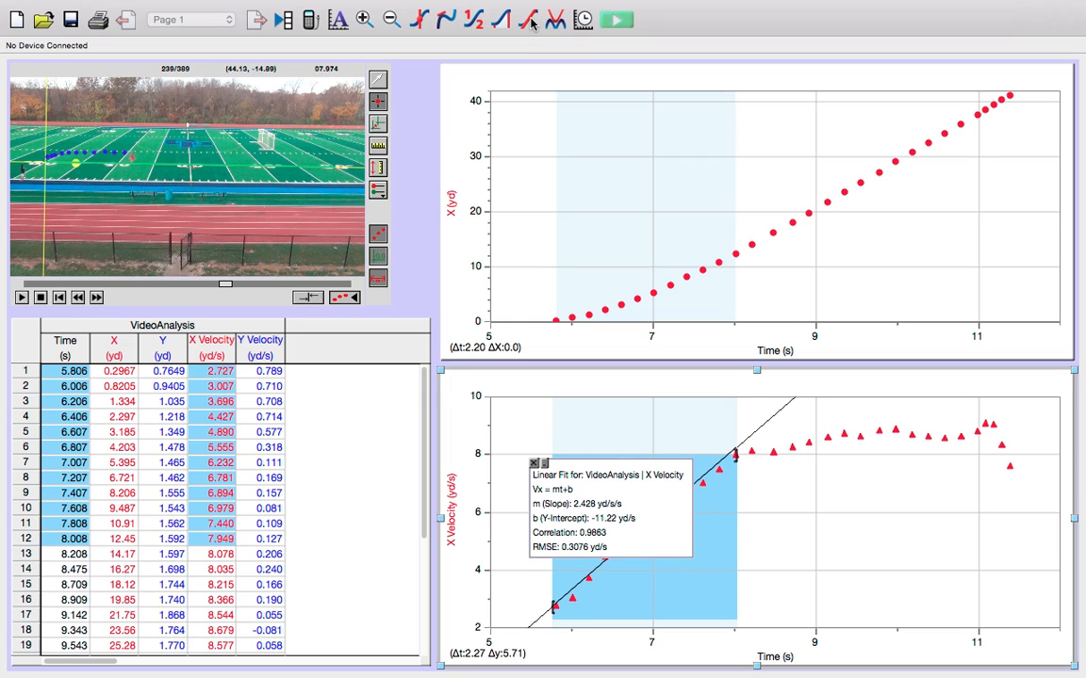
left_click_drag(544, 463, 449, 383)
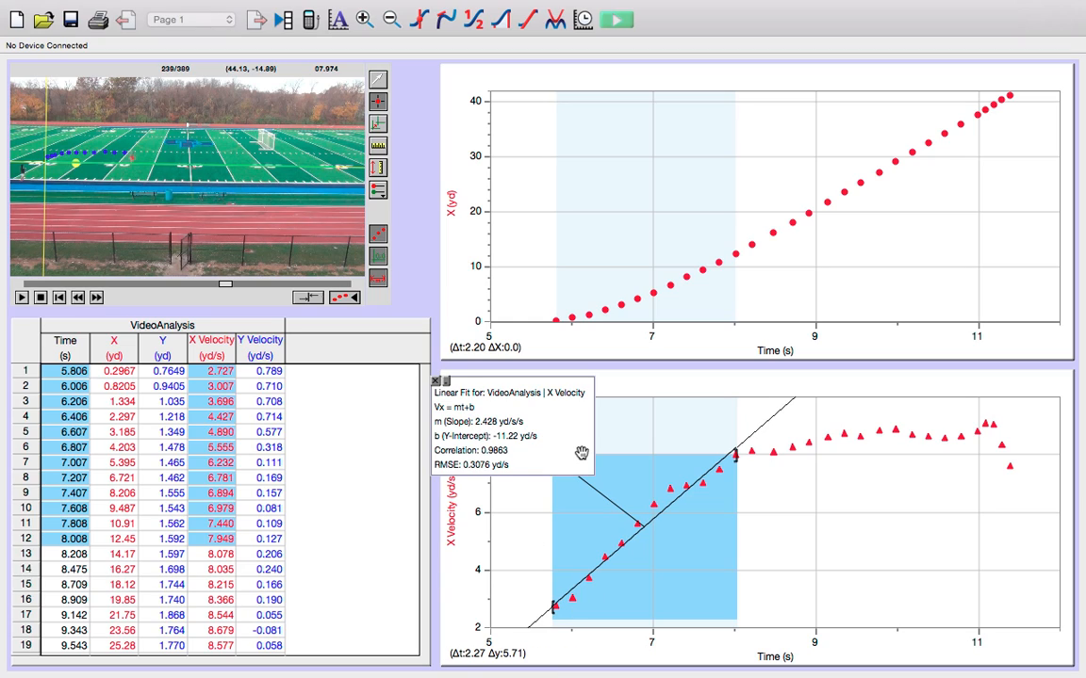
In Pages, enter 2.428 yd/s/s, the slope of the linear fit, as the Acceleration in the first runner table.
key("ctrl+Right")
scroll(470, 482, "down", 8)
left_click(367, 391)
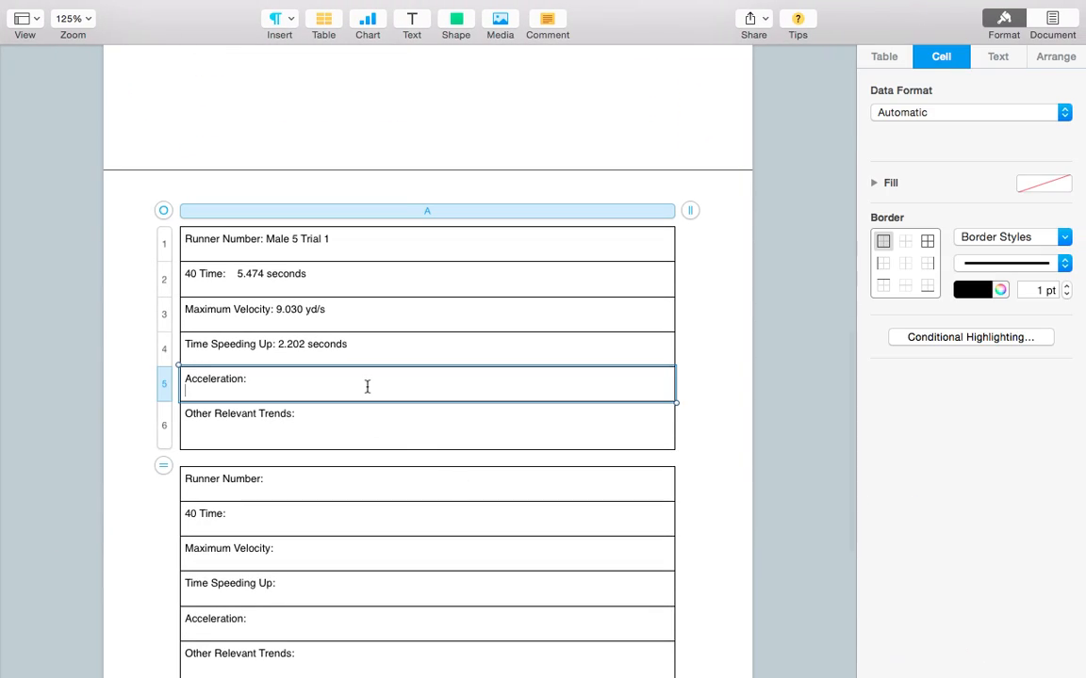
type("2.")
key("ctrl+Left")
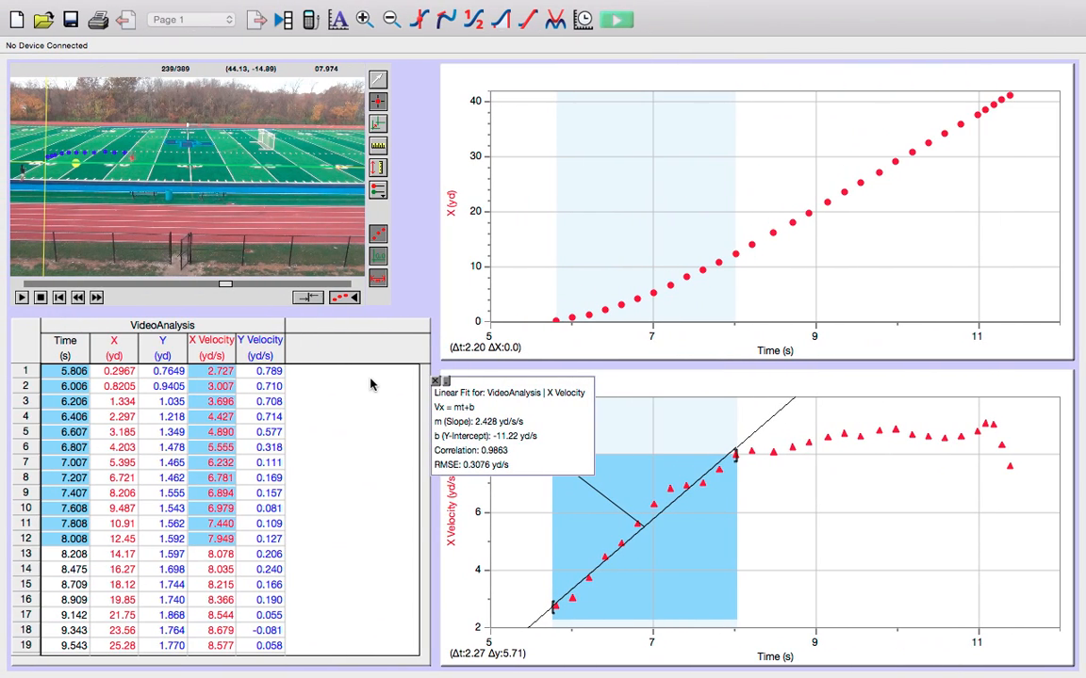
key("ctrl+Right")
type("4")
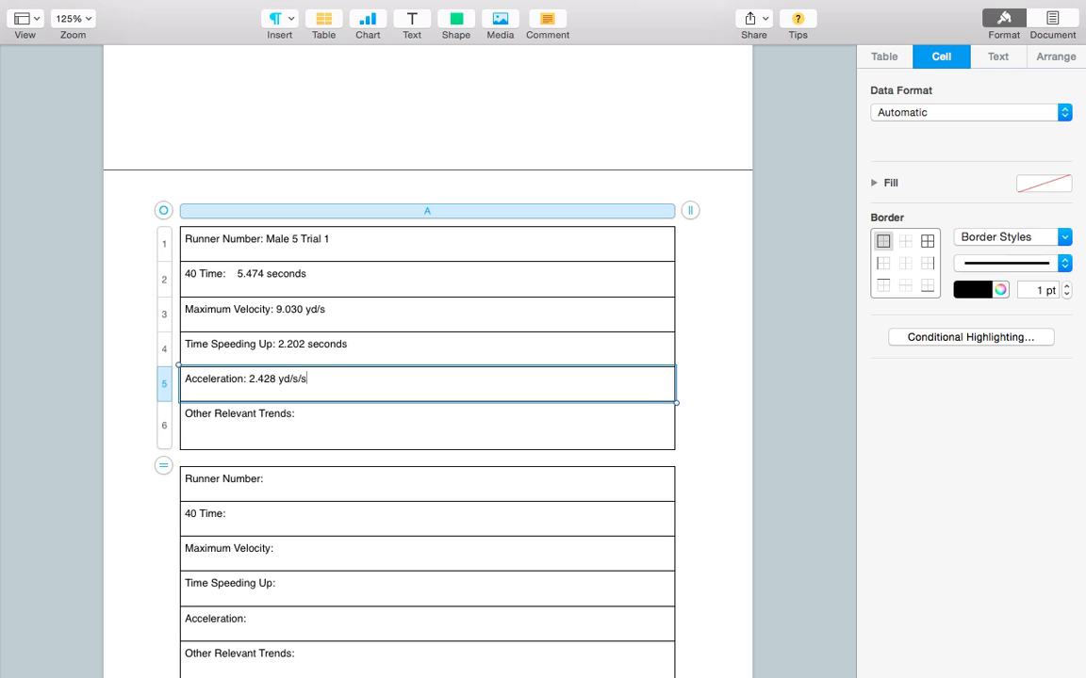
Start an entry in the first table's Other Relevant Trends cell and switch to Logger Pro to check the graphs for trends.
left_click(354, 431)
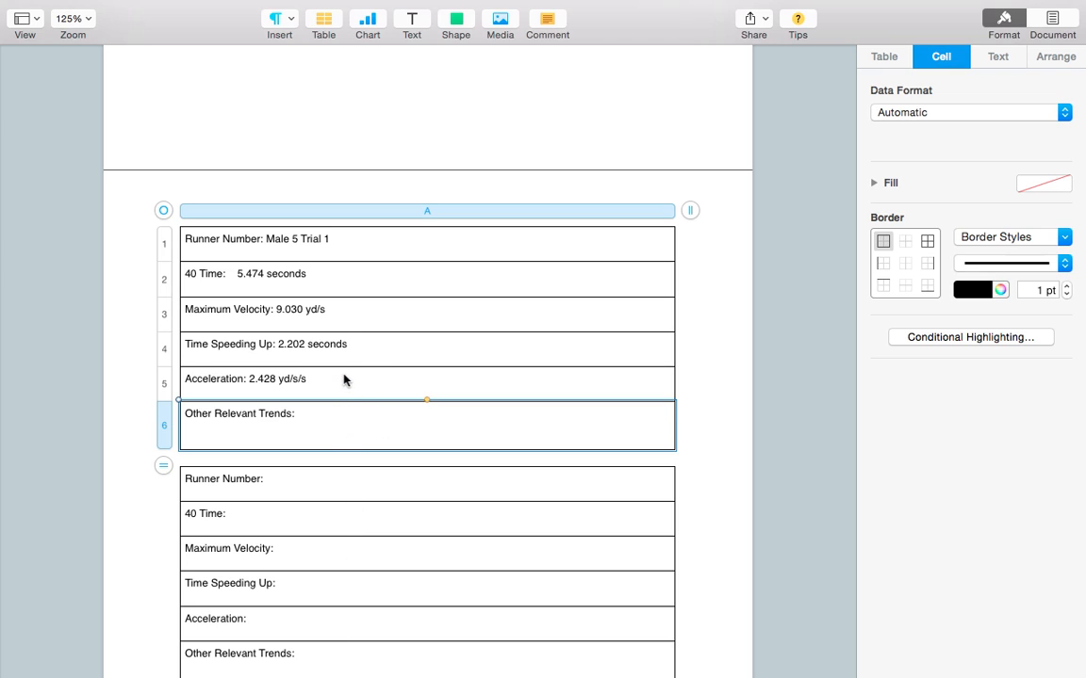
left_click(344, 379)
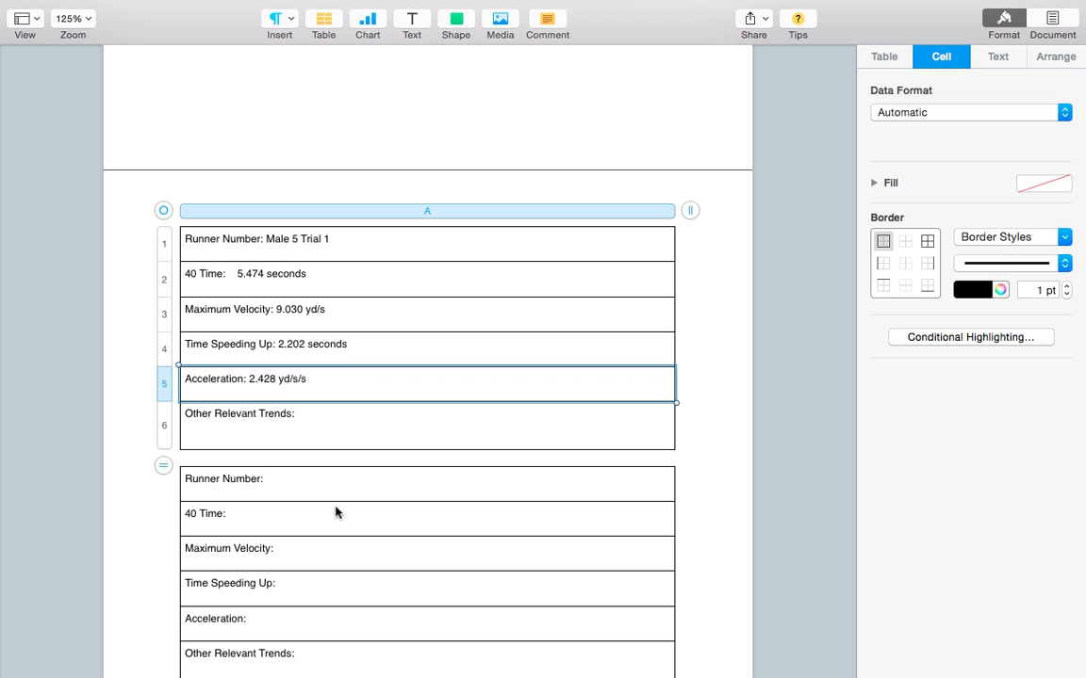
scroll(358, 601, "down", 5)
scroll(358, 601, "up", 4)
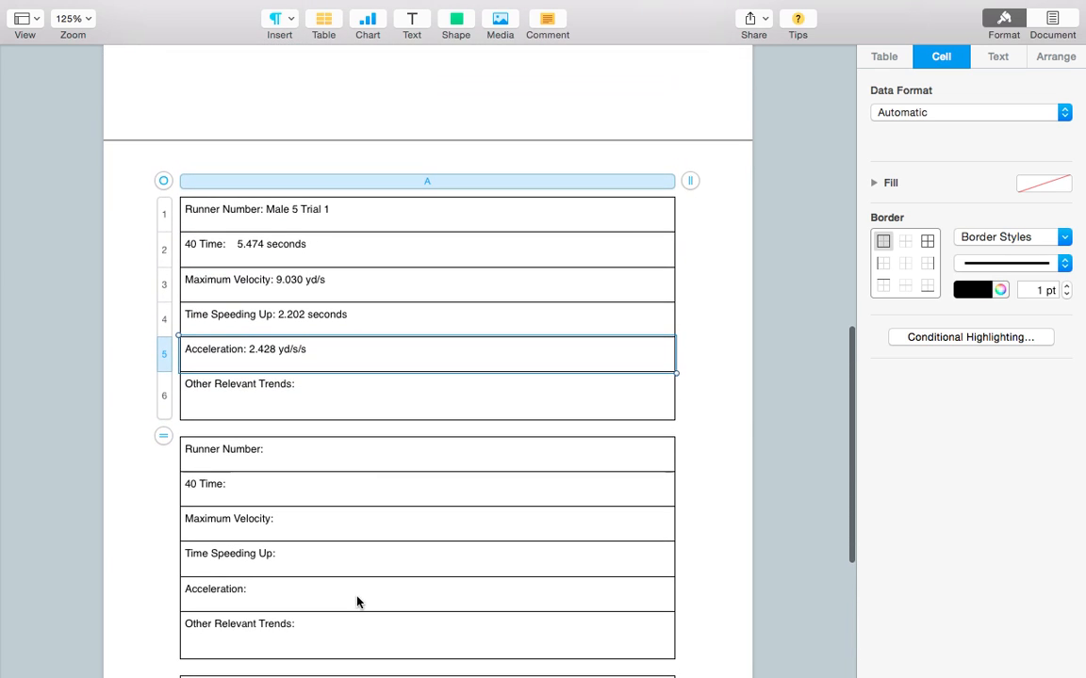
left_click(354, 386)
double_click(354, 385)
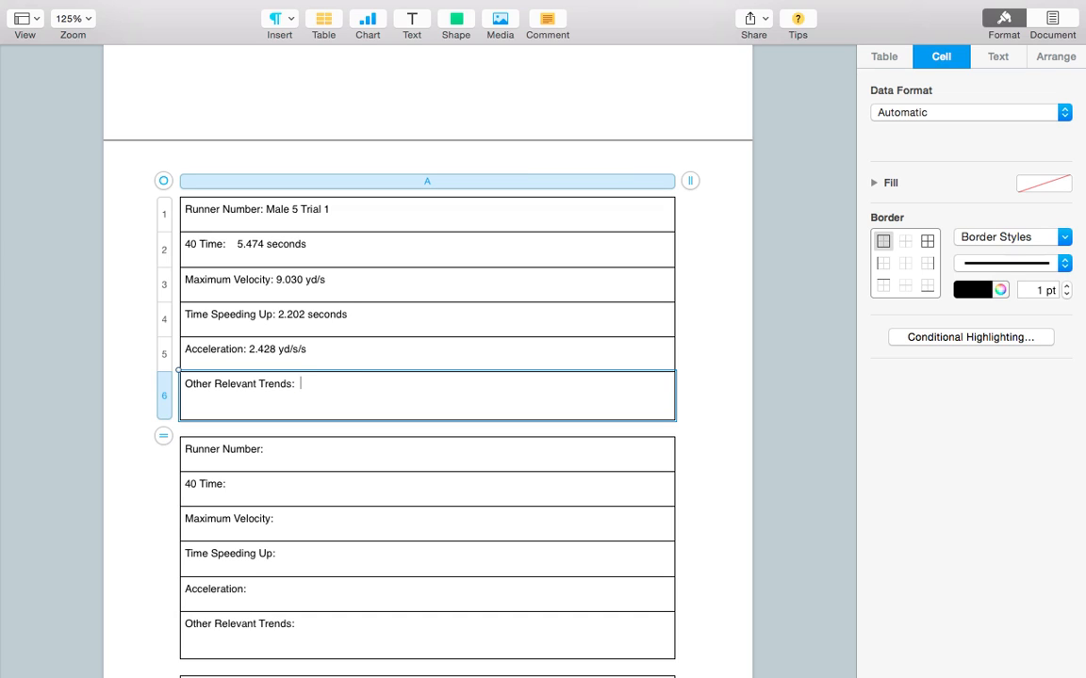
key("ctrl+Left")
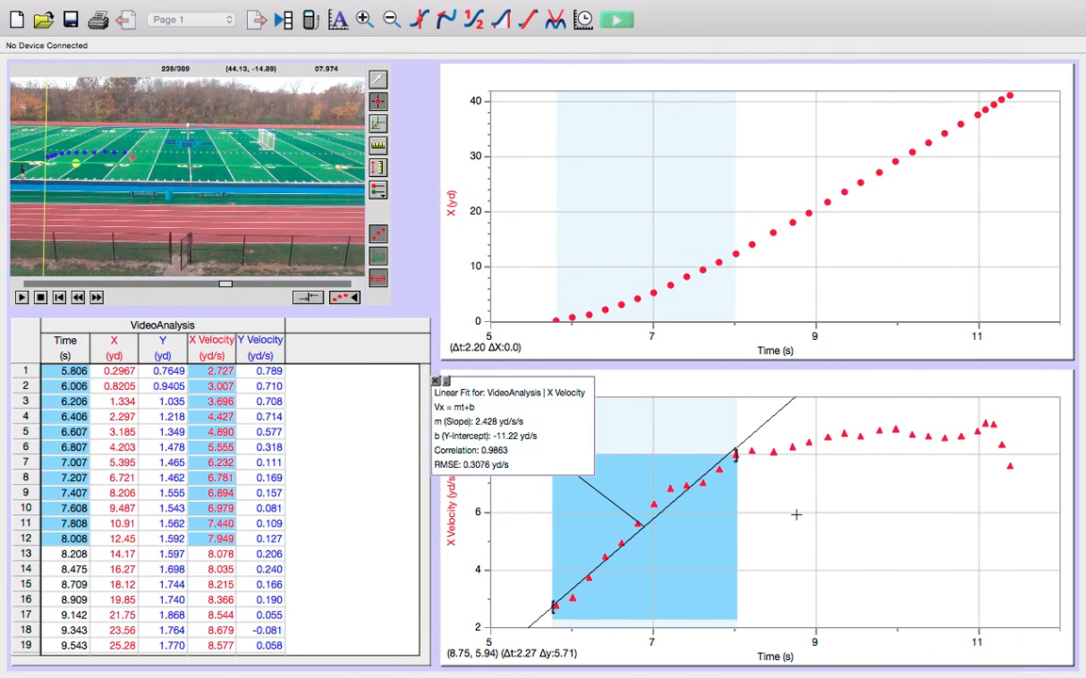